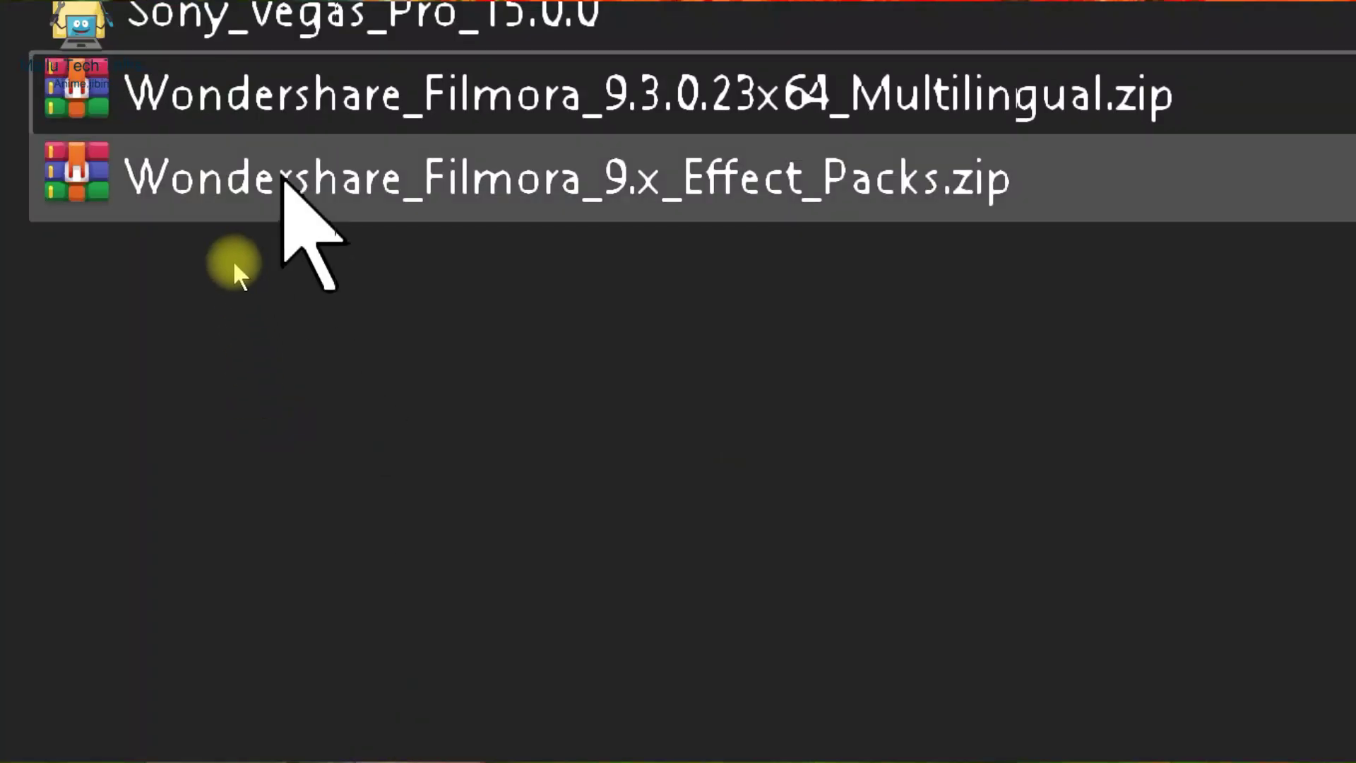
# Launch Wondershare Filmora9 from the desktop and check the Projects folder for existing projects without opening any.
pyautogui.moveTo(282, 180)
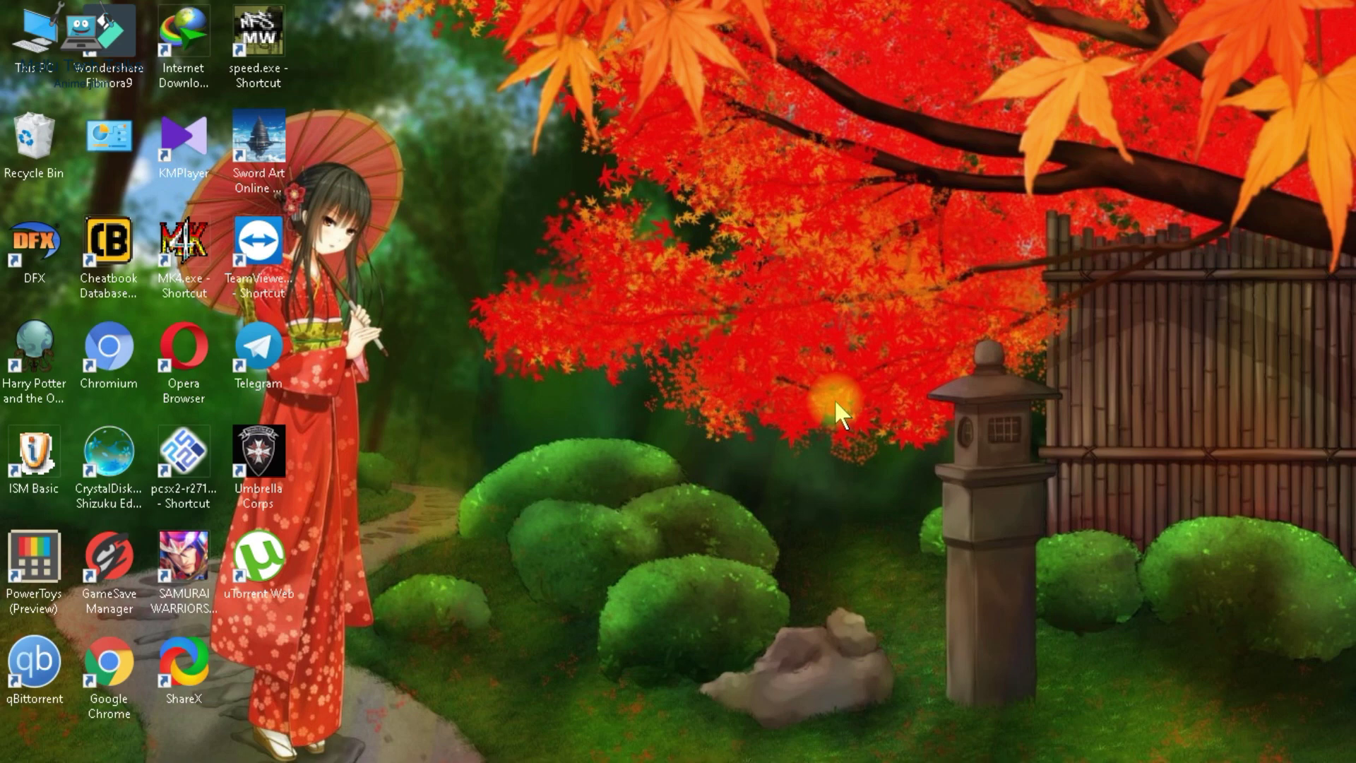
pyautogui.doubleClick(114, 34)
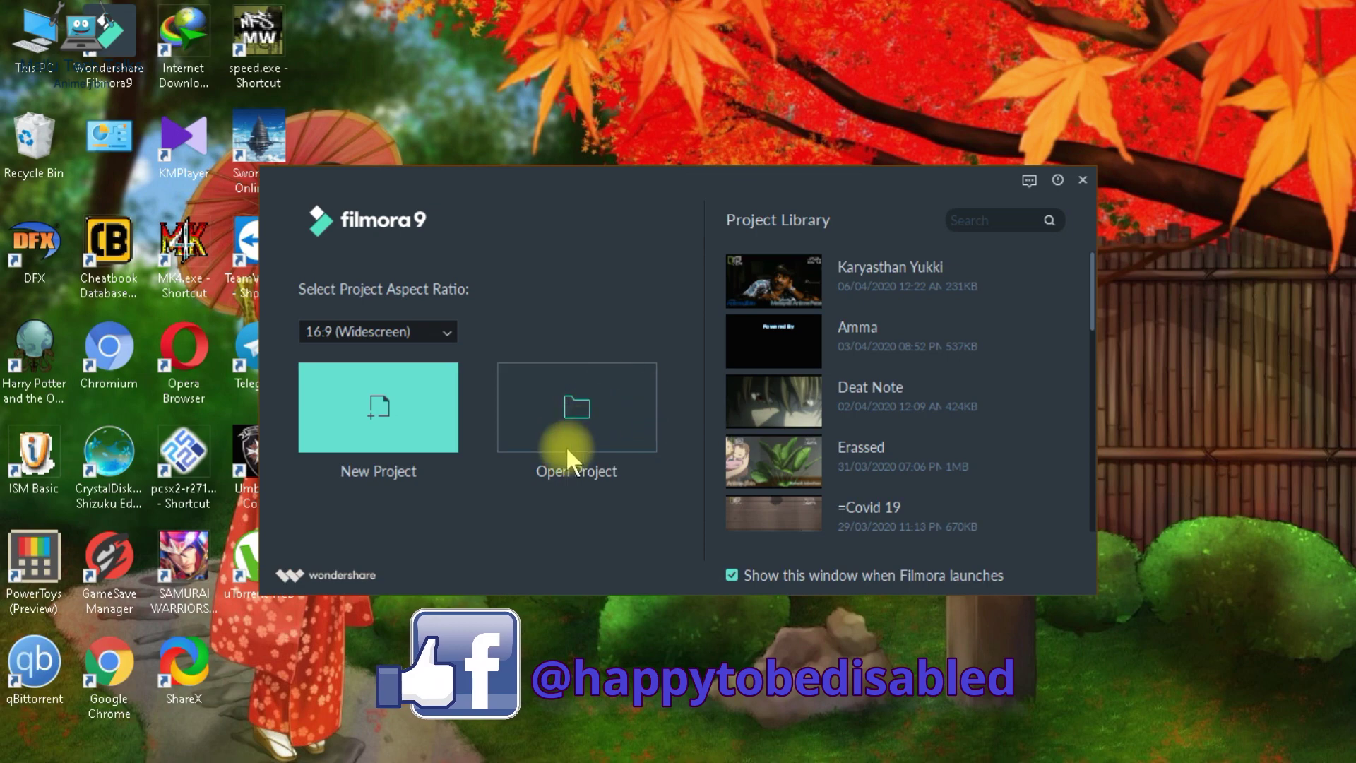
pyautogui.click(596, 427)
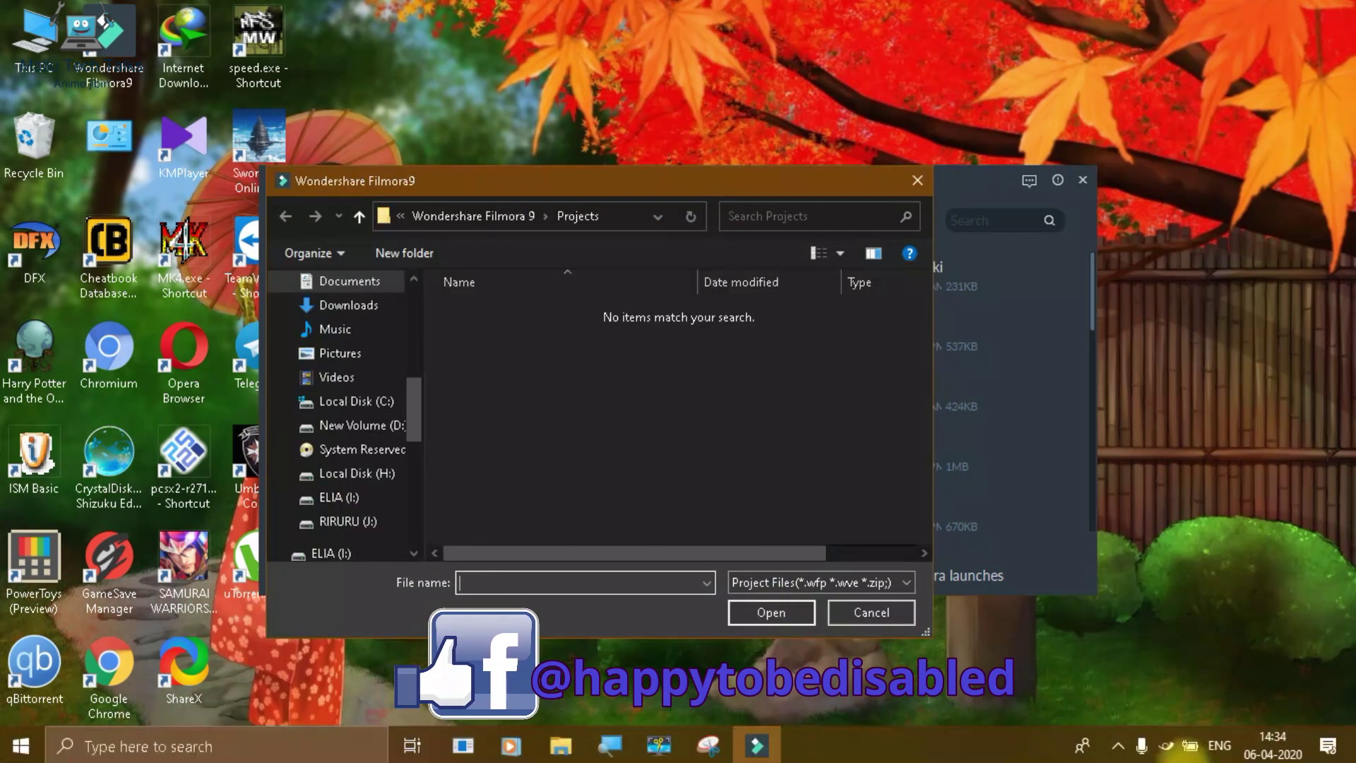
pyautogui.click(867, 612)
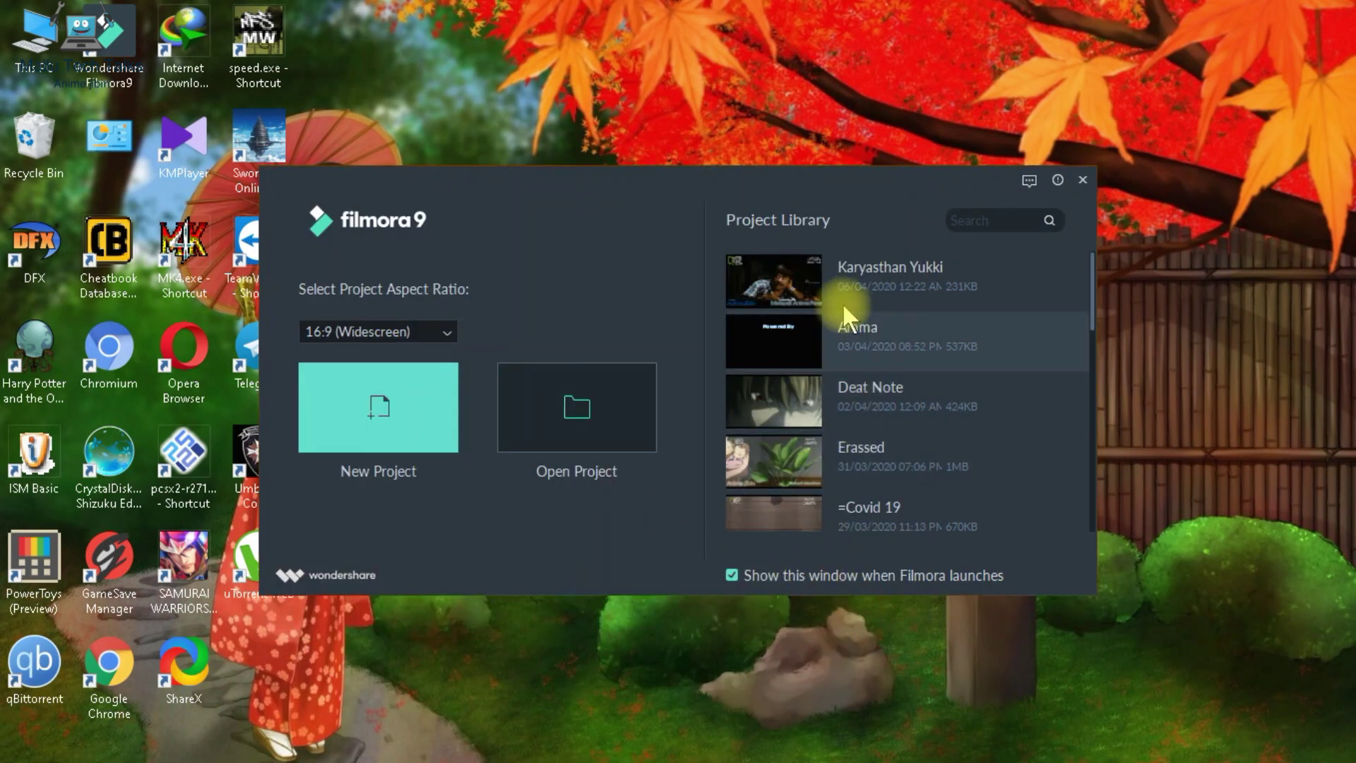
# Examine the saved projects listed in the Project Library from newest to oldest.
pyautogui.scroll(-8, 833, 339)
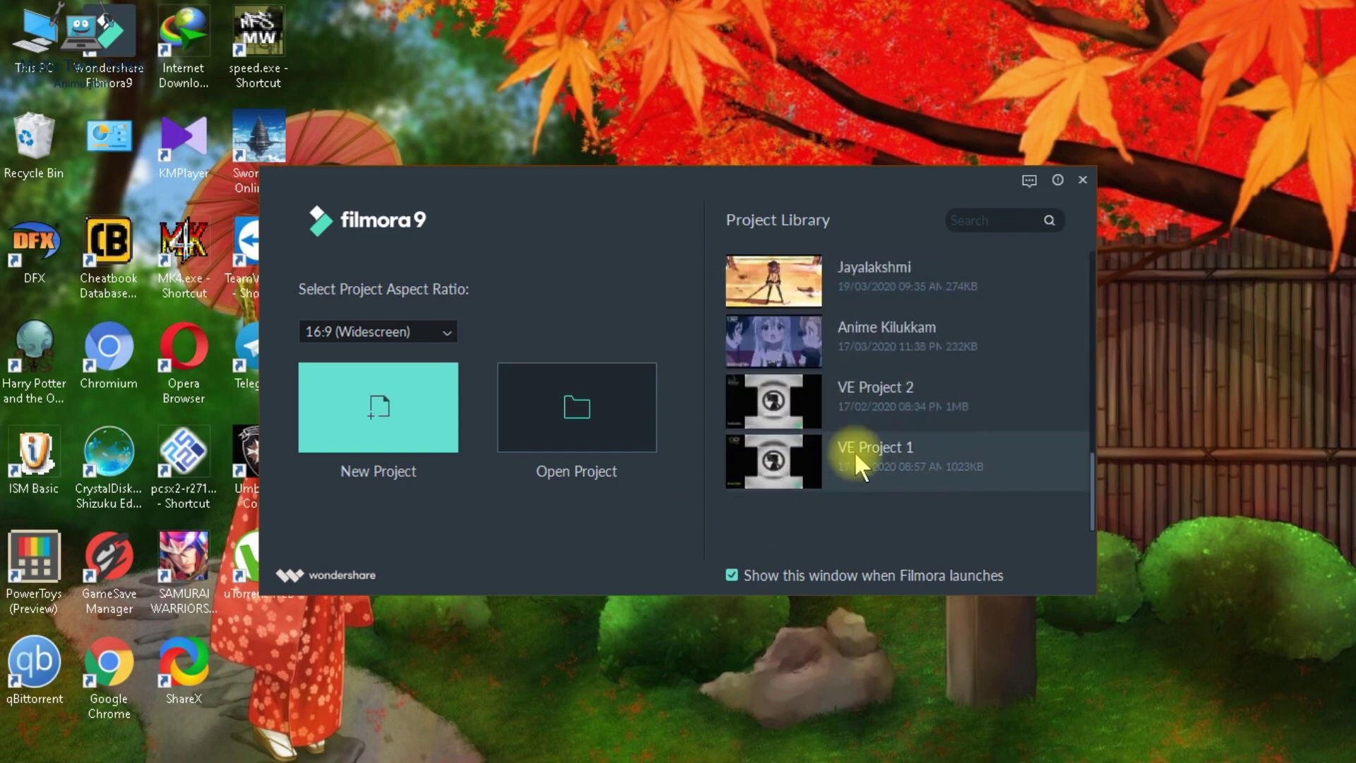
pyautogui.scroll(8, 856, 458)
pyautogui.scroll(-8, 854, 451)
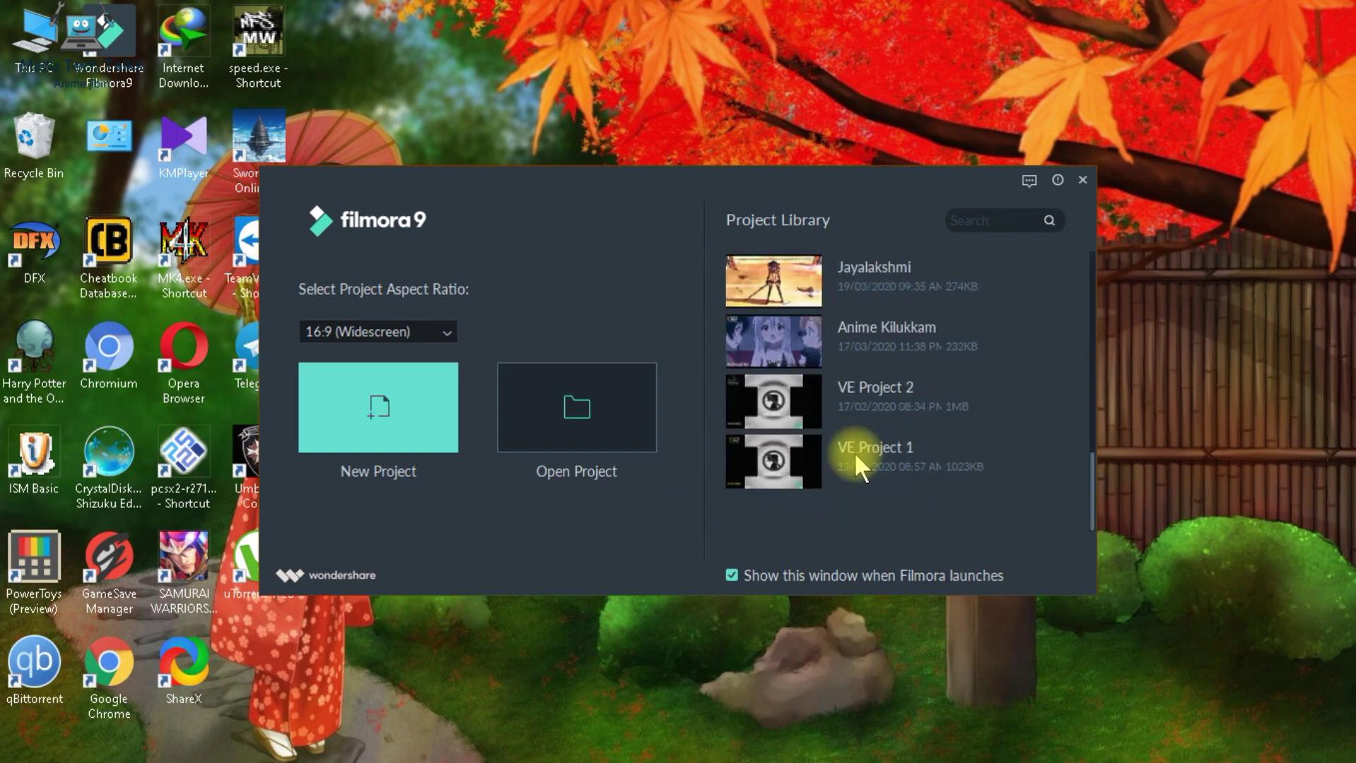
pyautogui.scroll(8, 854, 451)
pyautogui.scroll(-8, 854, 451)
pyautogui.scroll(8, 853, 451)
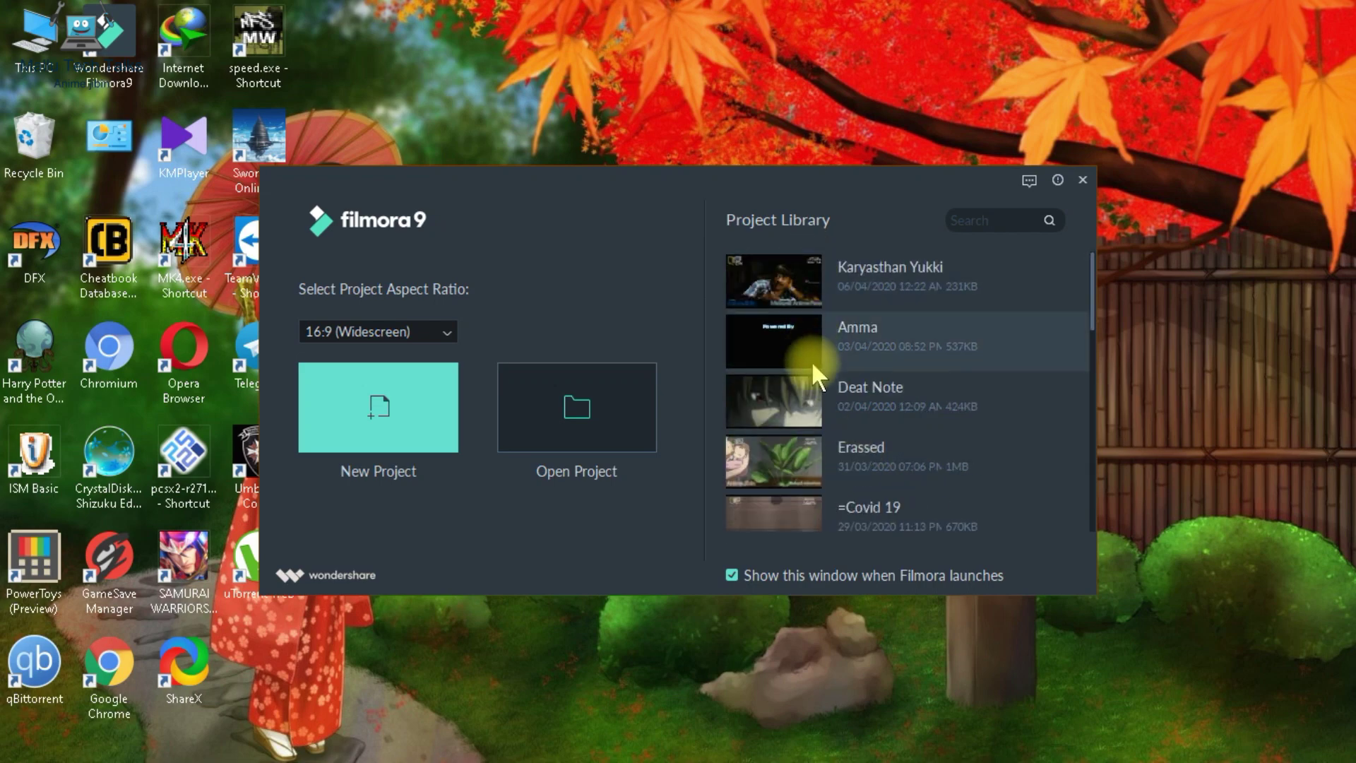
pyautogui.scroll(-8, 816, 385)
pyautogui.scroll(5, 823, 416)
pyautogui.scroll(4, 823, 415)
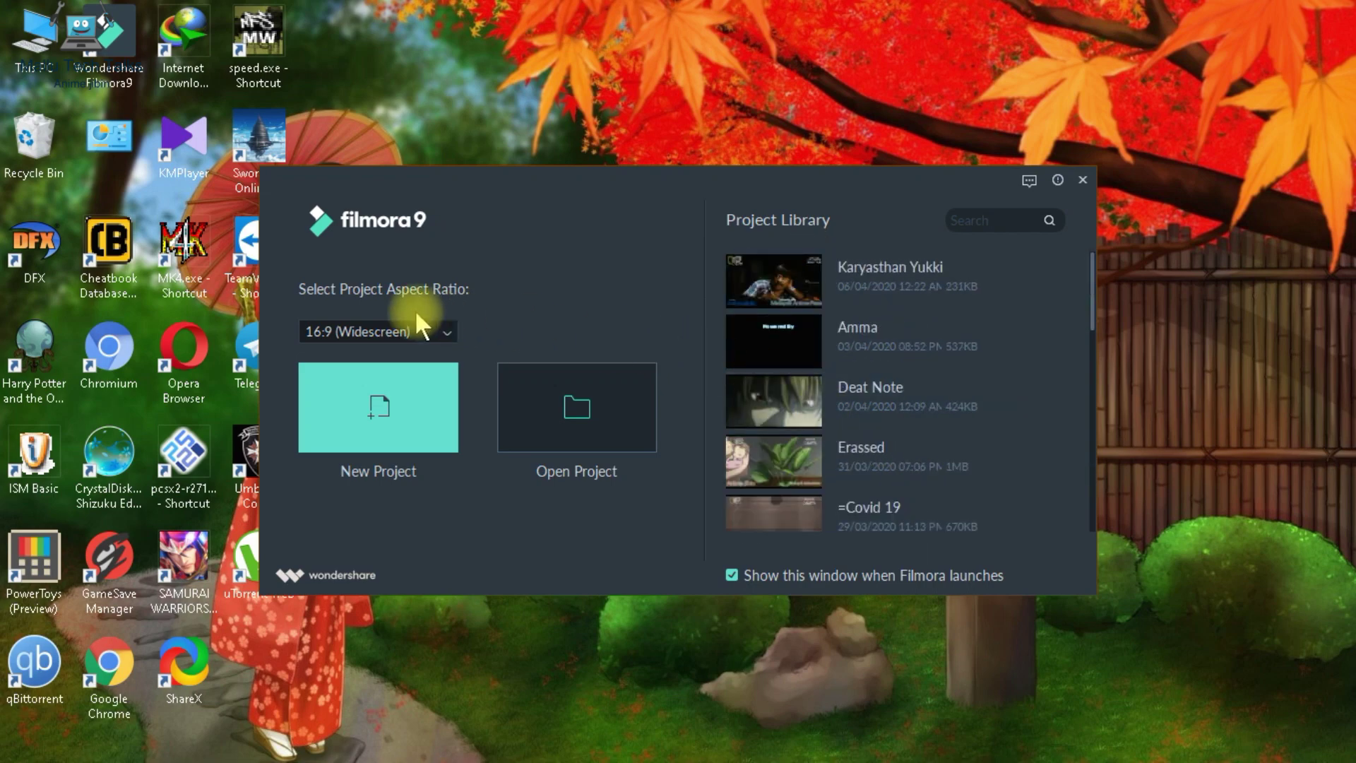
# Review the available project aspect ratios and create a new project in 16:9 (Widescreen).
pyautogui.click(405, 330)
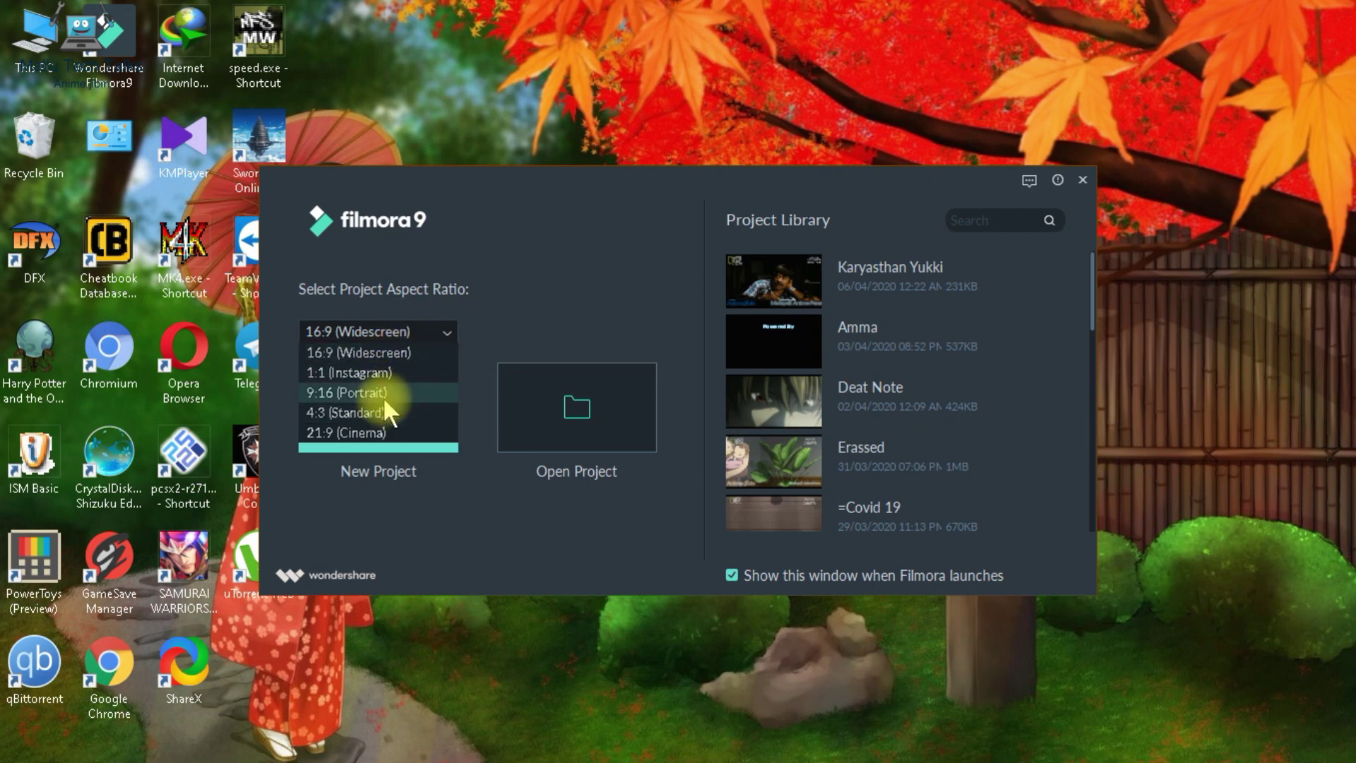
pyautogui.click(524, 269)
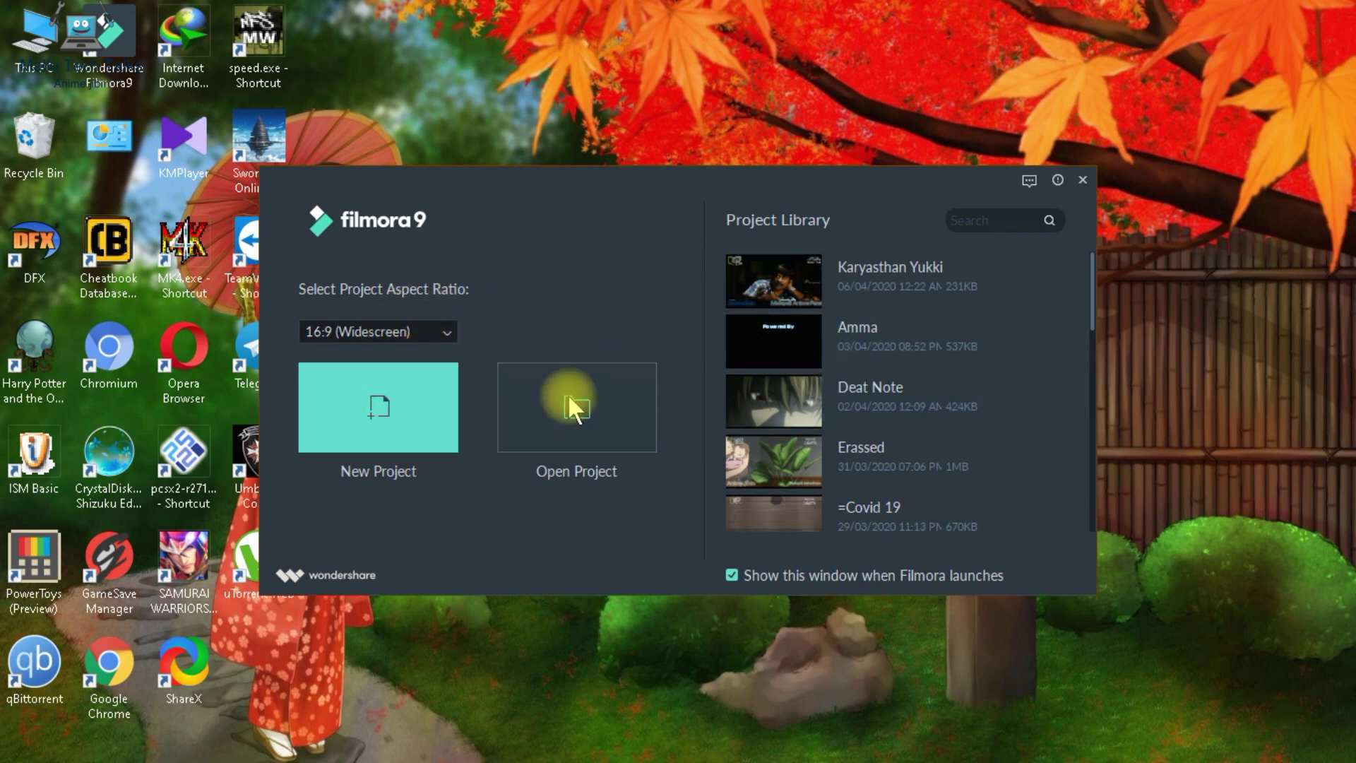
pyautogui.click(430, 402)
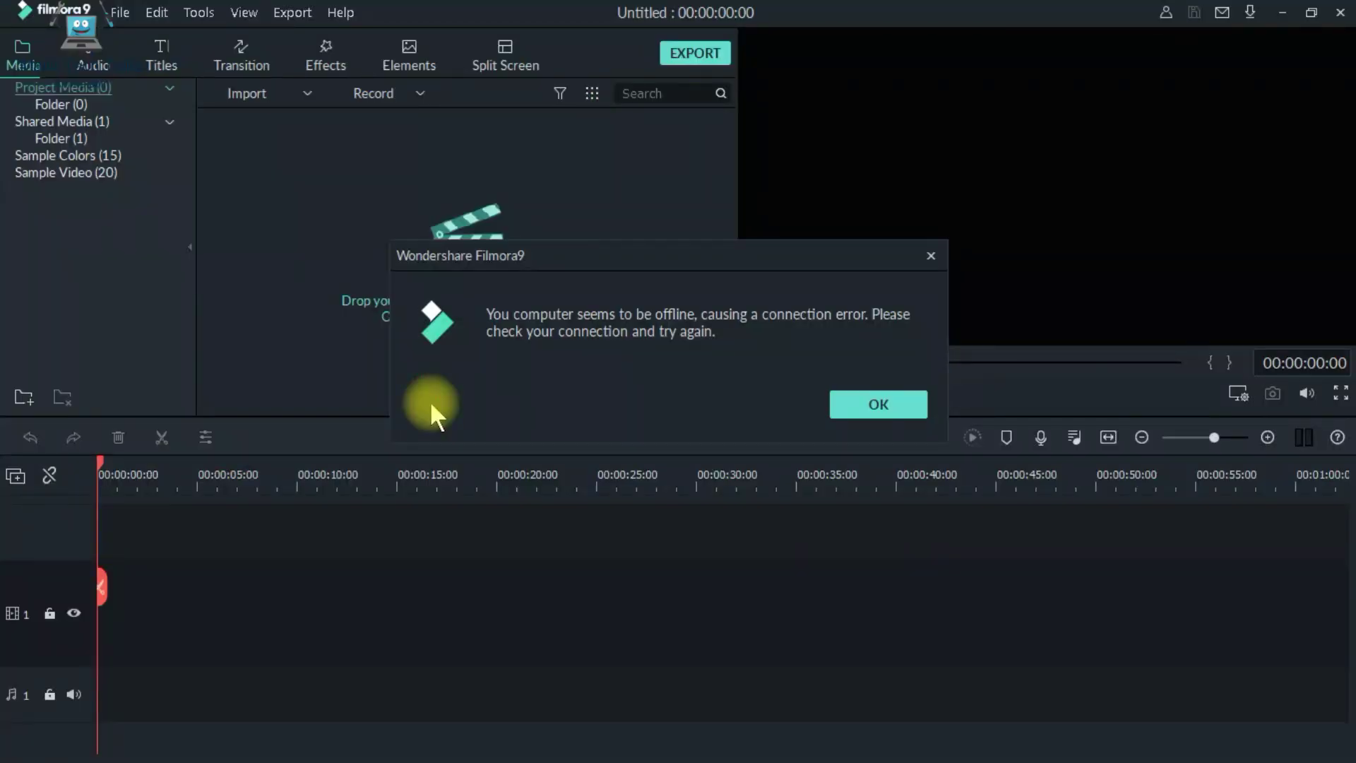
pyautogui.click(840, 397)
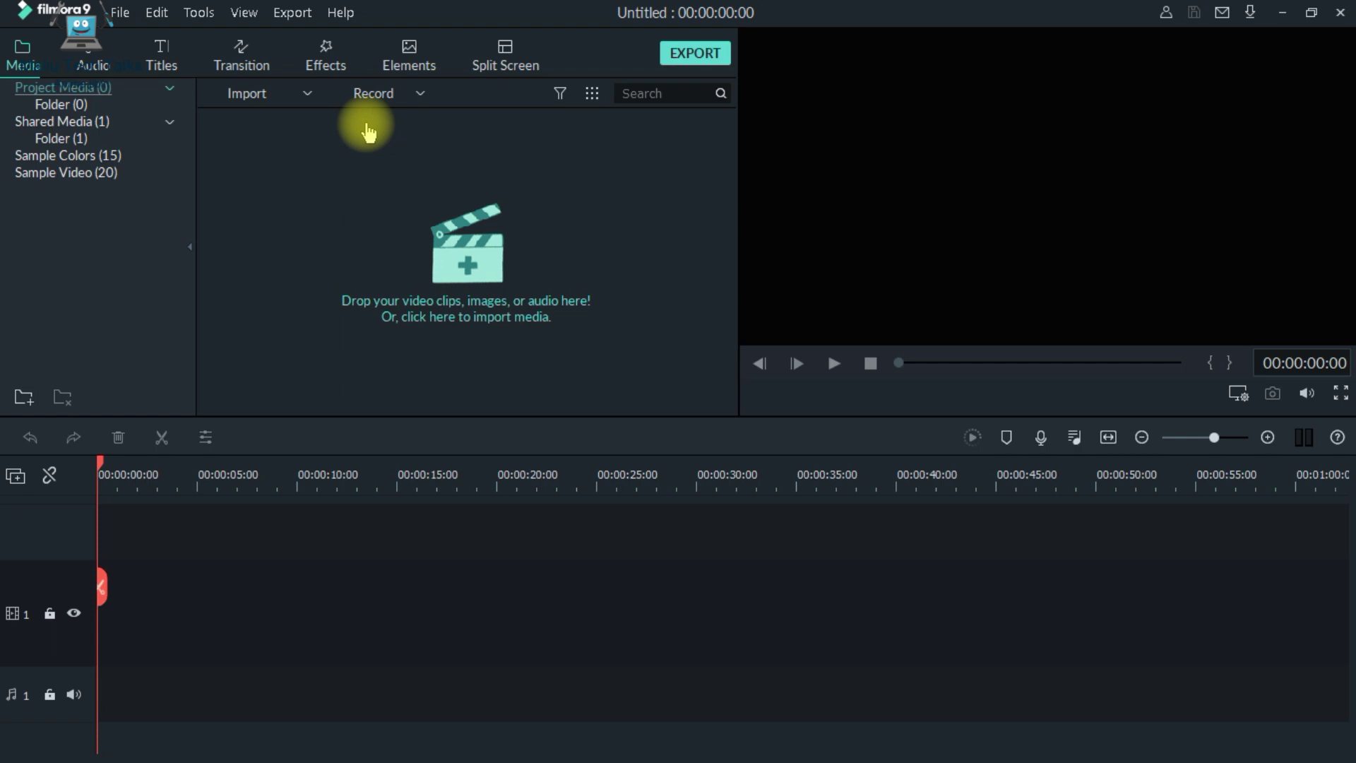
# Check the computer's basic Windows system information, including processor, installed memory and system type.
pyautogui.press('super+Pause')
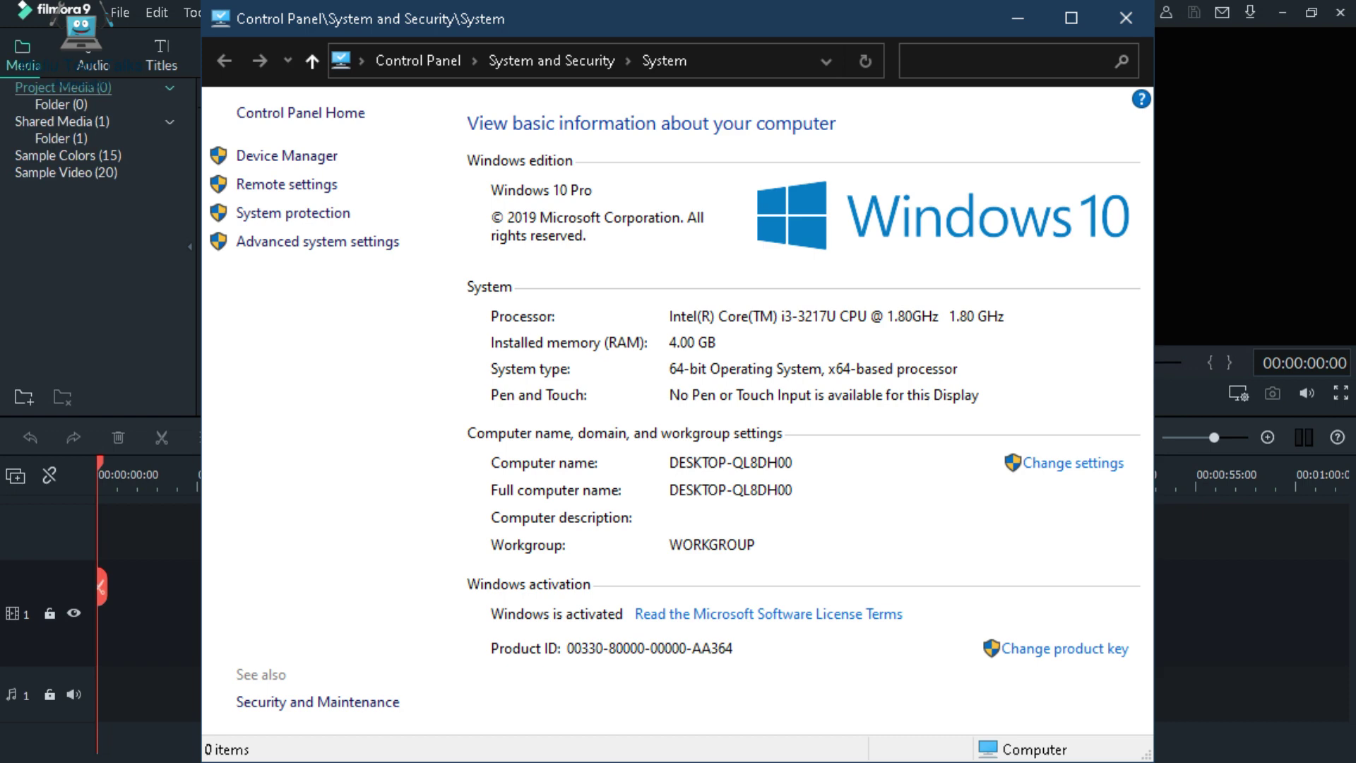
pyautogui.hotkey('alt', 'F4')
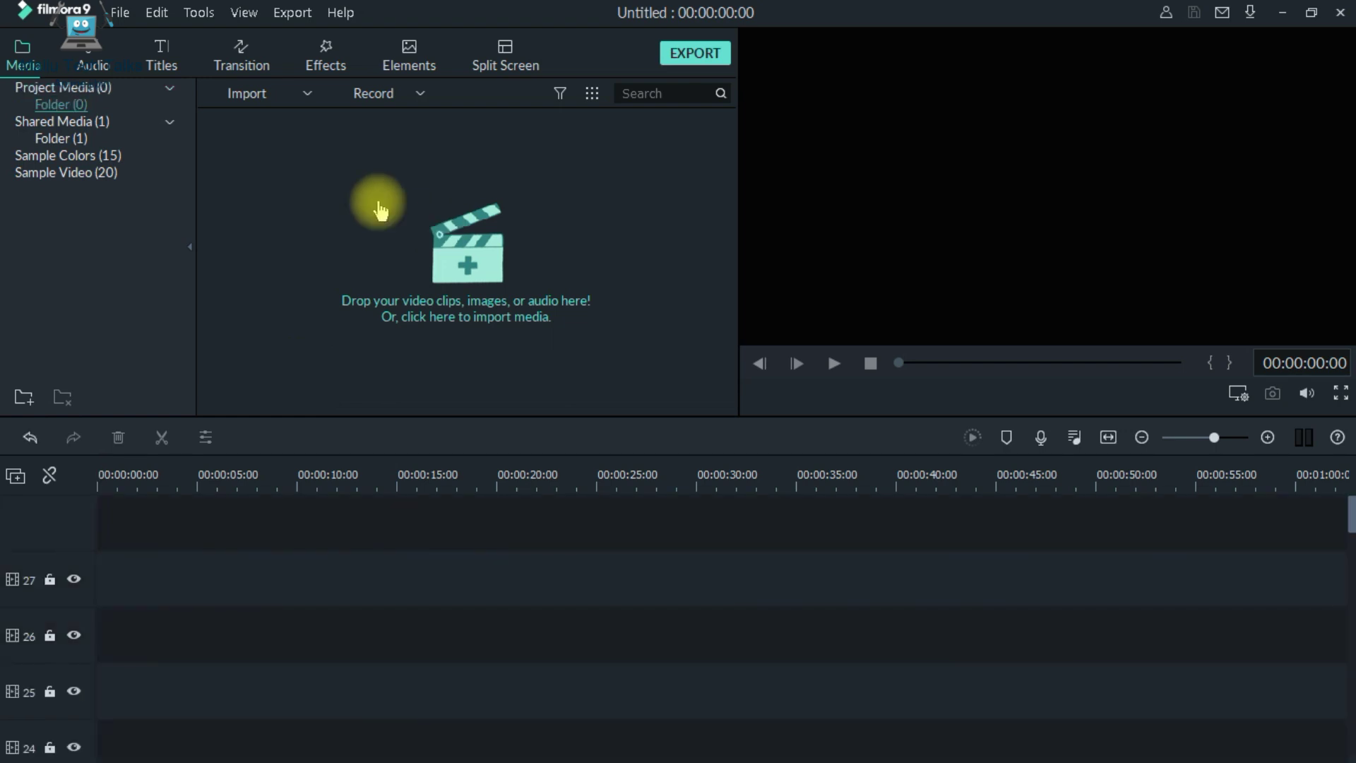
# Import the "(No copyright) subscribe" video, the Dashamoolam Damu comedy video, fb logo-1.png and the "Where is the KING" audio from the MAT folder.
pyautogui.click(486, 234)
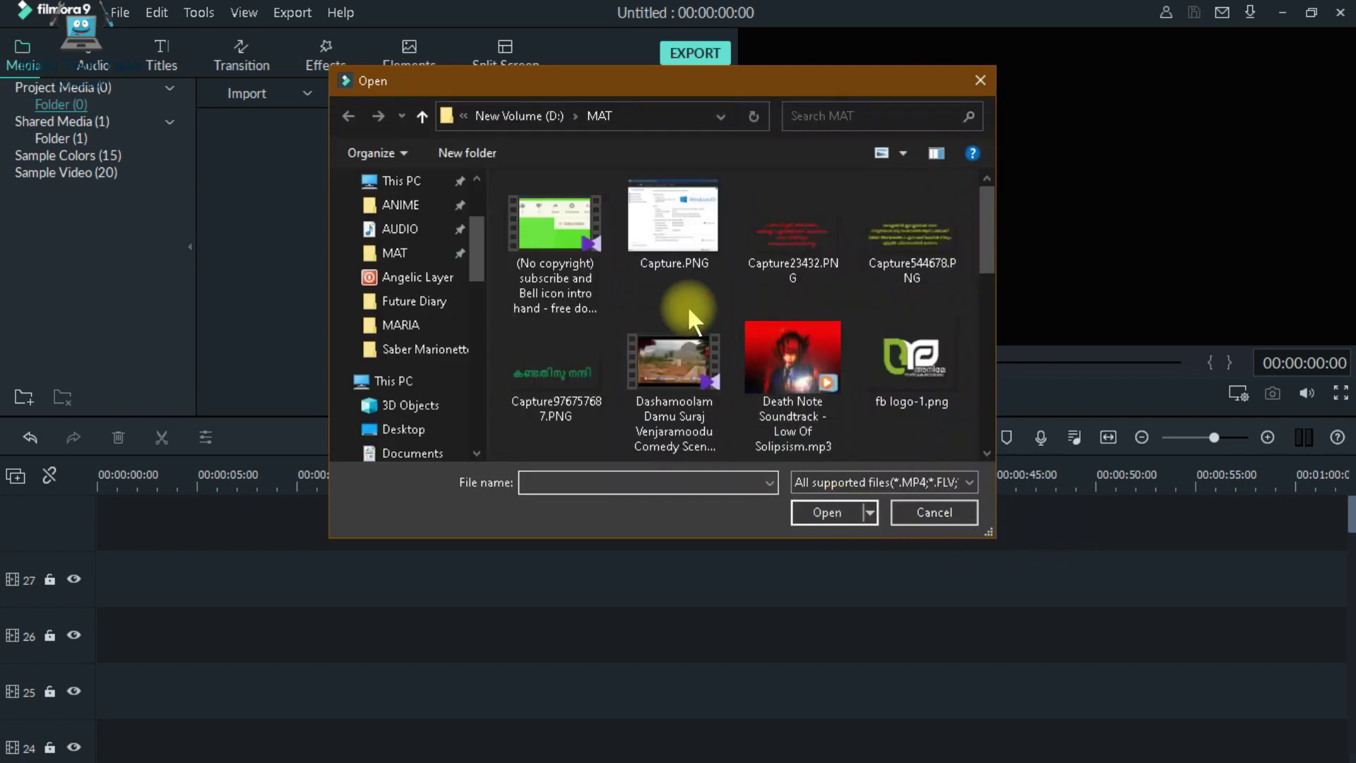
pyautogui.keyDown('ctrl'); pyautogui.click(577, 286); pyautogui.keyUp('ctrl')
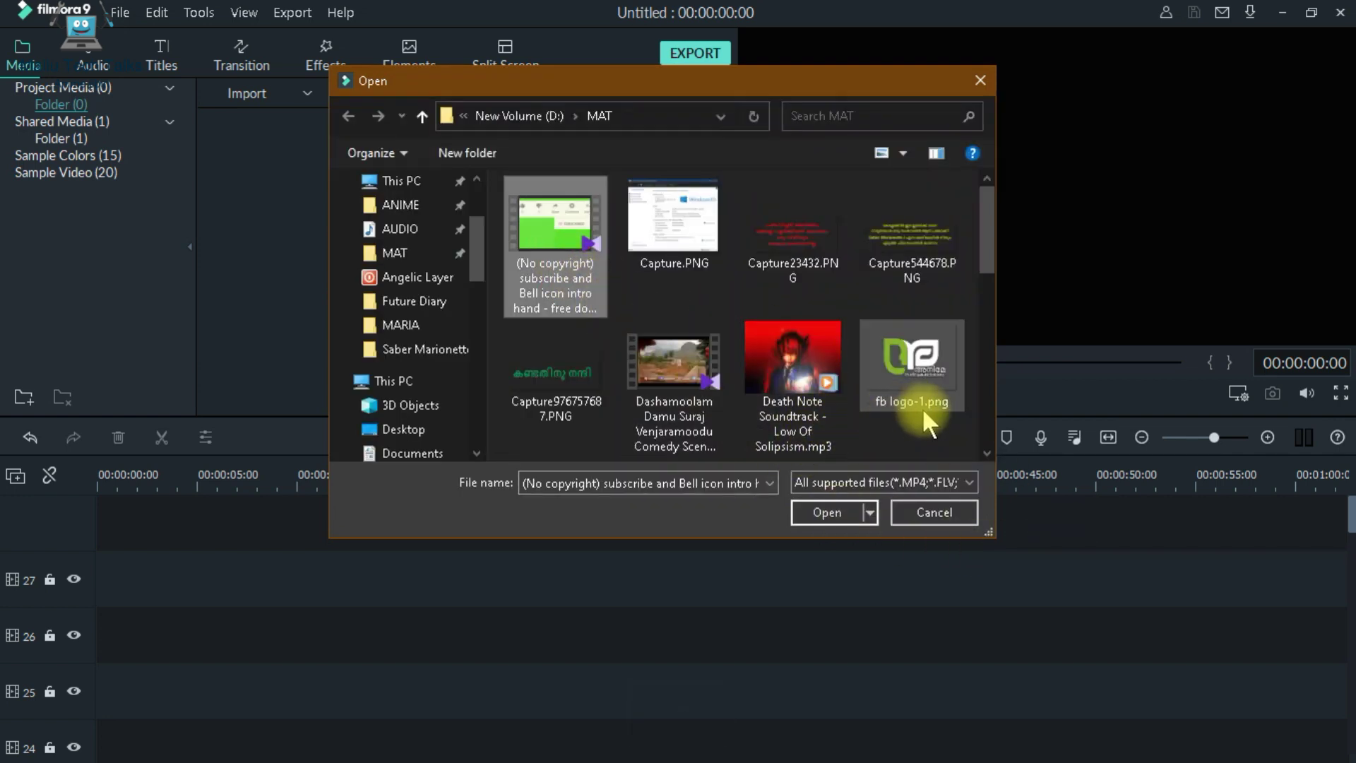
pyautogui.keyDown('ctrl'); pyautogui.click(911, 385); pyautogui.keyUp('ctrl')
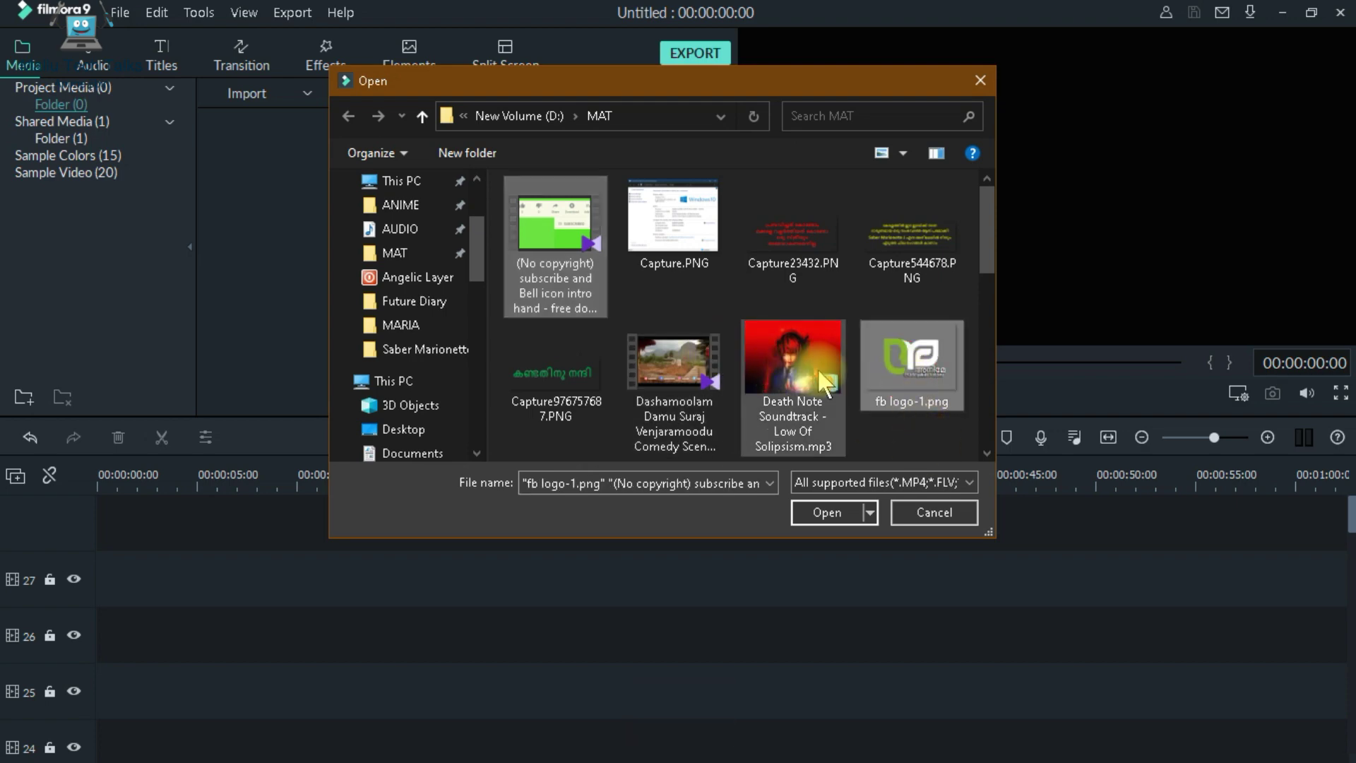
pyautogui.scroll(-1, 782, 381)
pyautogui.scroll(-2, 823, 382)
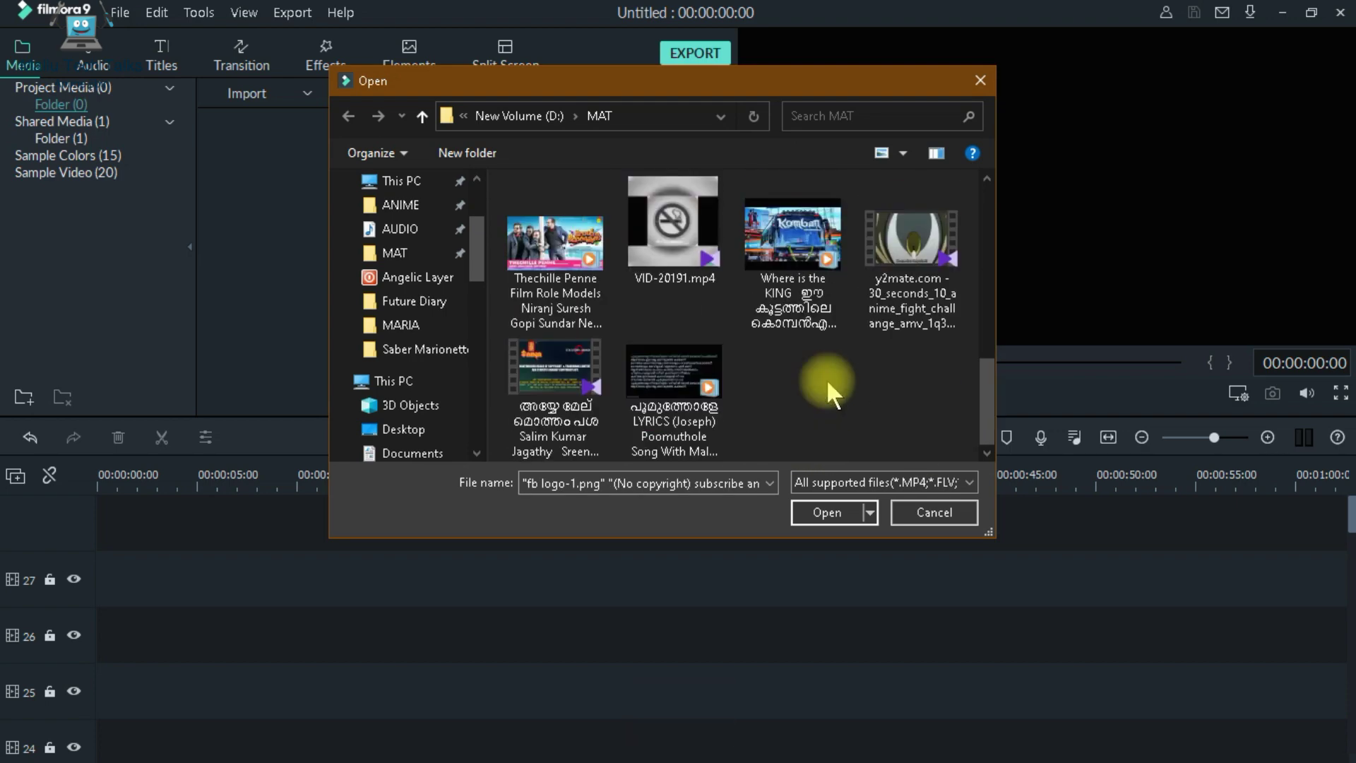
pyautogui.keyDown('ctrl'); pyautogui.click(801, 297); pyautogui.keyUp('ctrl')
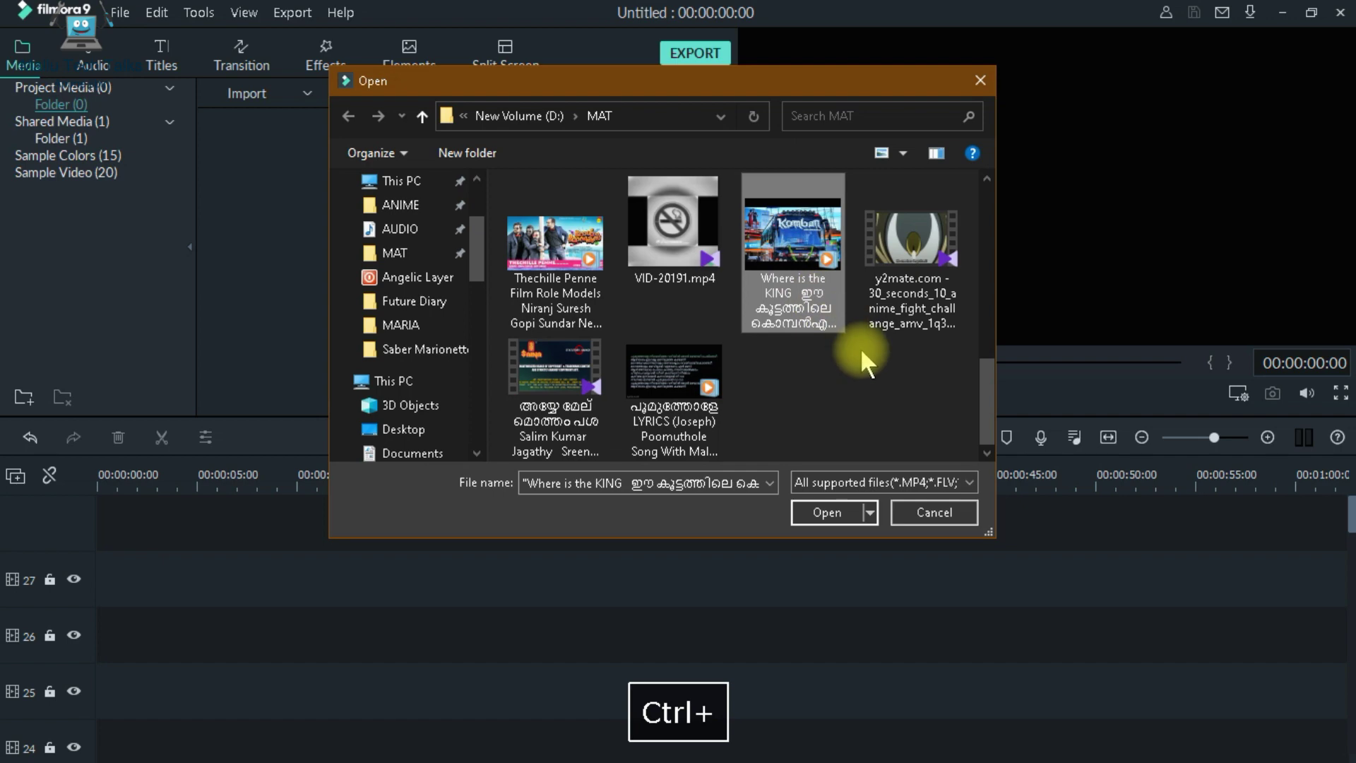
pyautogui.scroll(3, 859, 346)
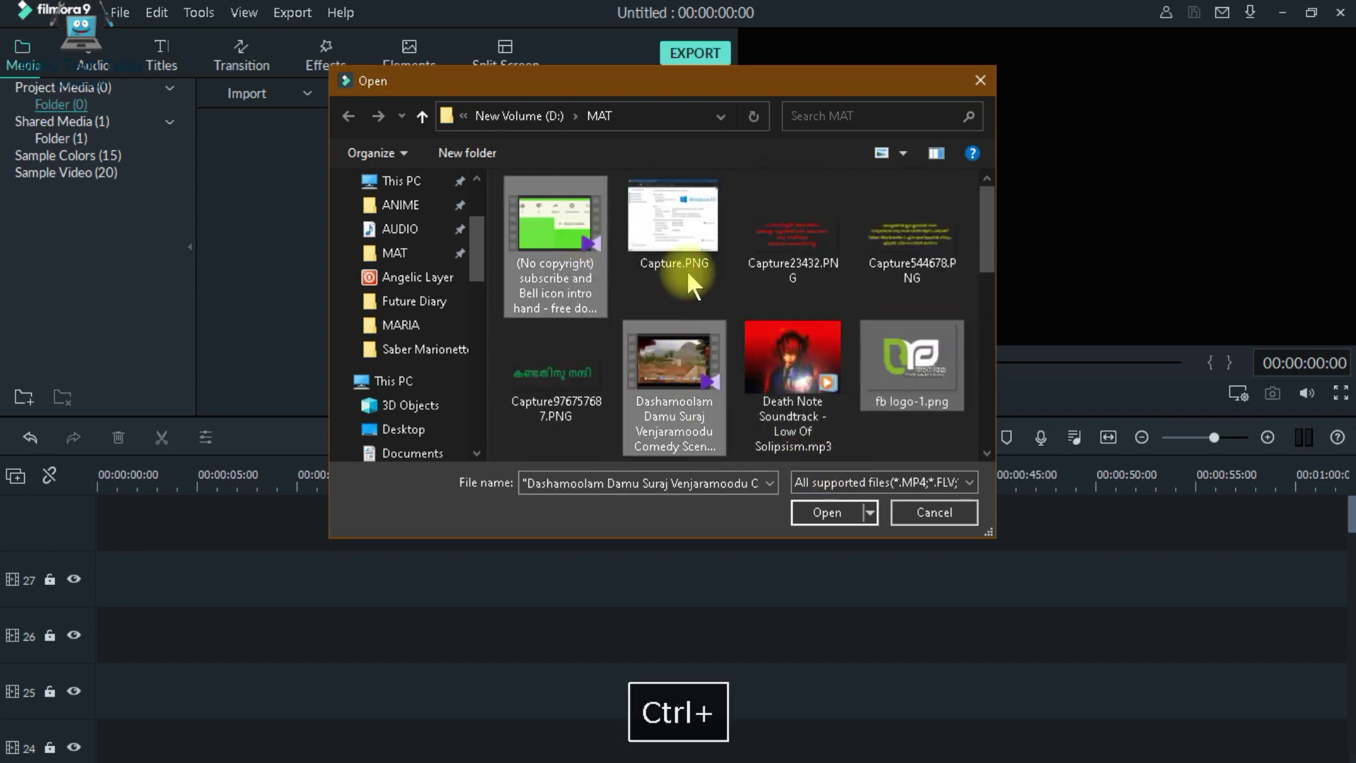
pyautogui.scroll(-5, 769, 384)
pyautogui.scroll(6, 769, 383)
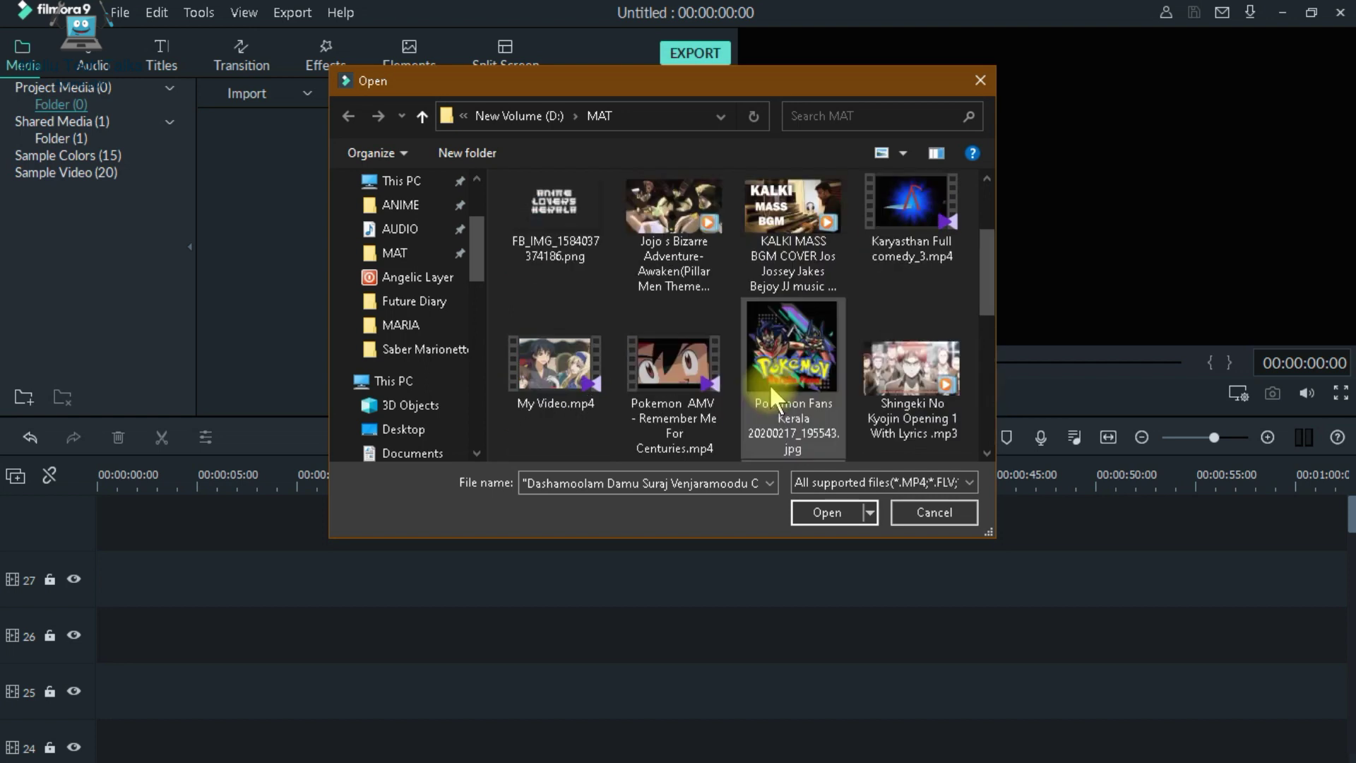
pyautogui.click(833, 513)
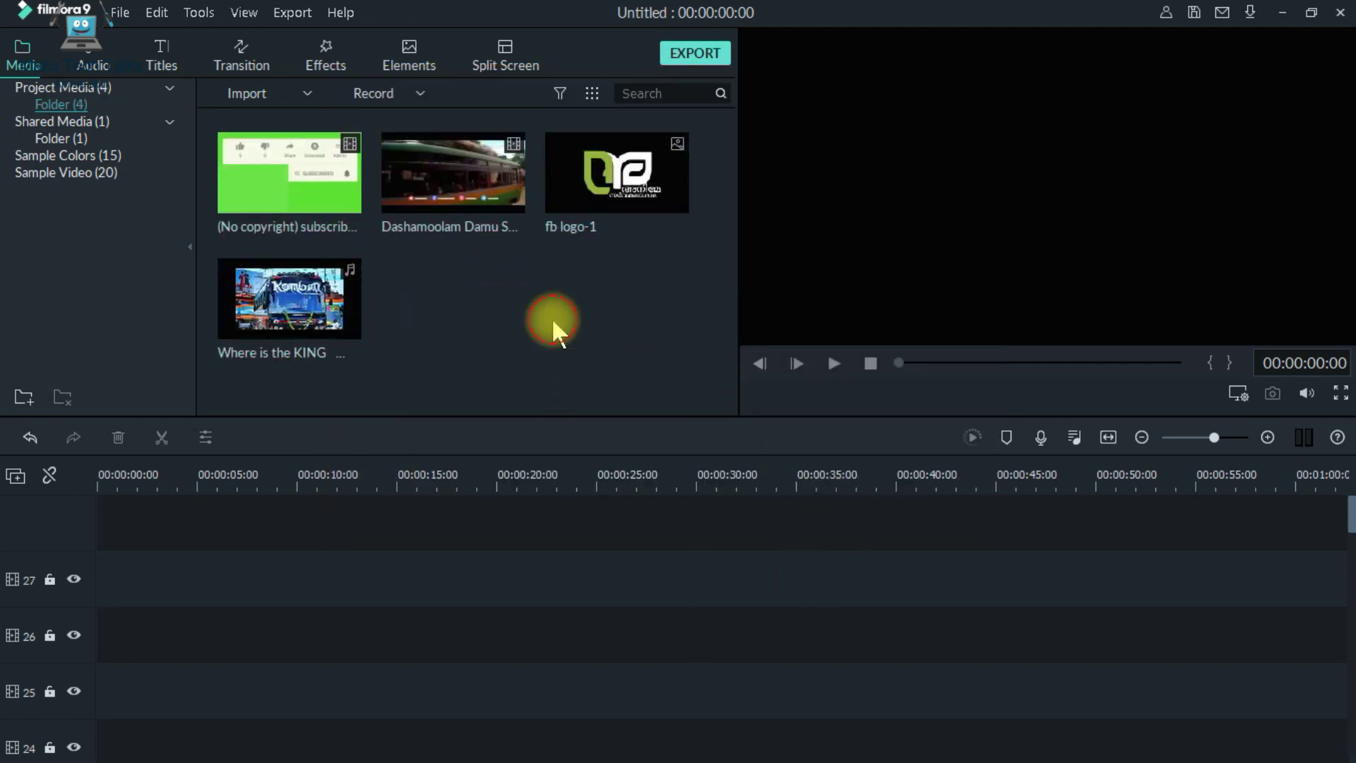
# Place the Dashamoolam Damu comedy video at the start of video track 1 and magnify the timeline scale.
pyautogui.click(448, 201)
pyautogui.moveTo(431, 173); pyautogui.dragTo(236, 582)
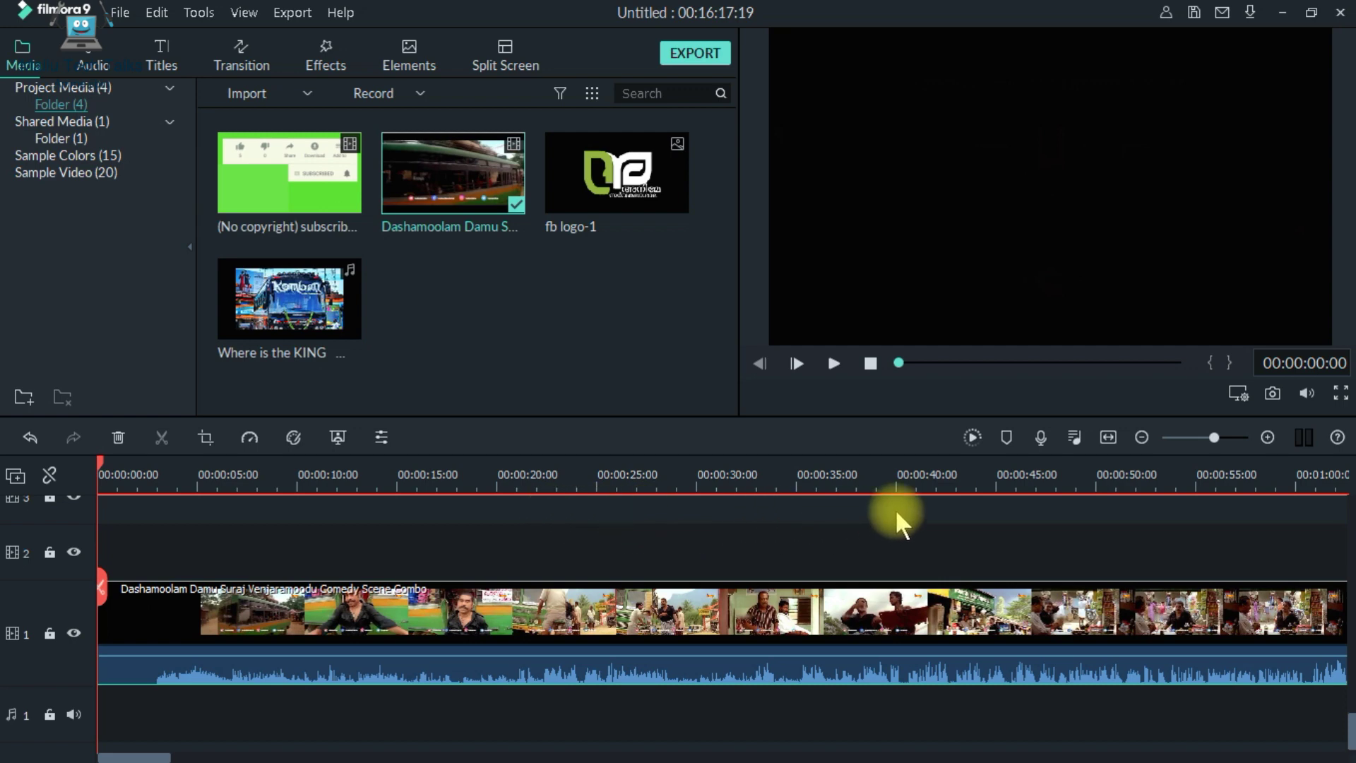
pyautogui.moveTo(1201, 437); pyautogui.dragTo(1233, 442)
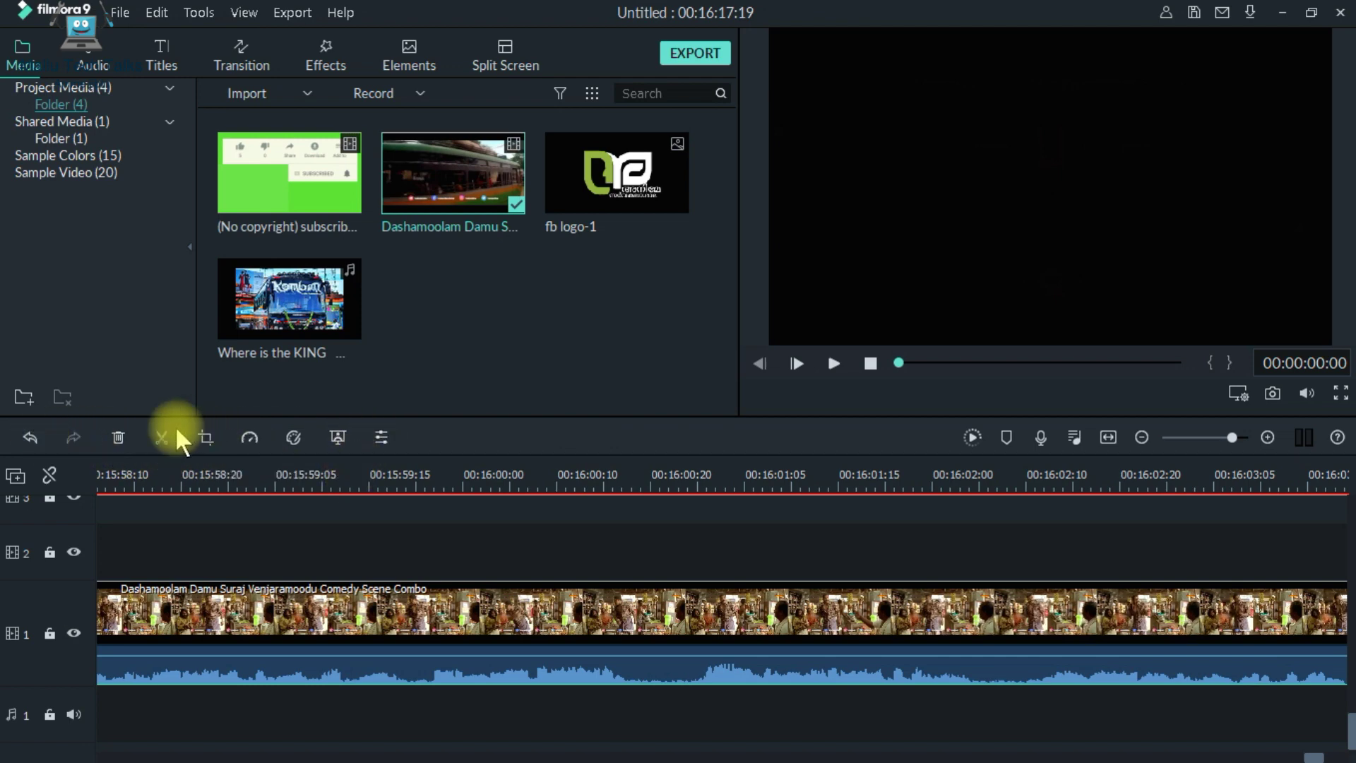
# Review the editing commands available for the clip on video track 1 and return the playhead to the start of the timeline.
pyautogui.rightClick(448, 614)
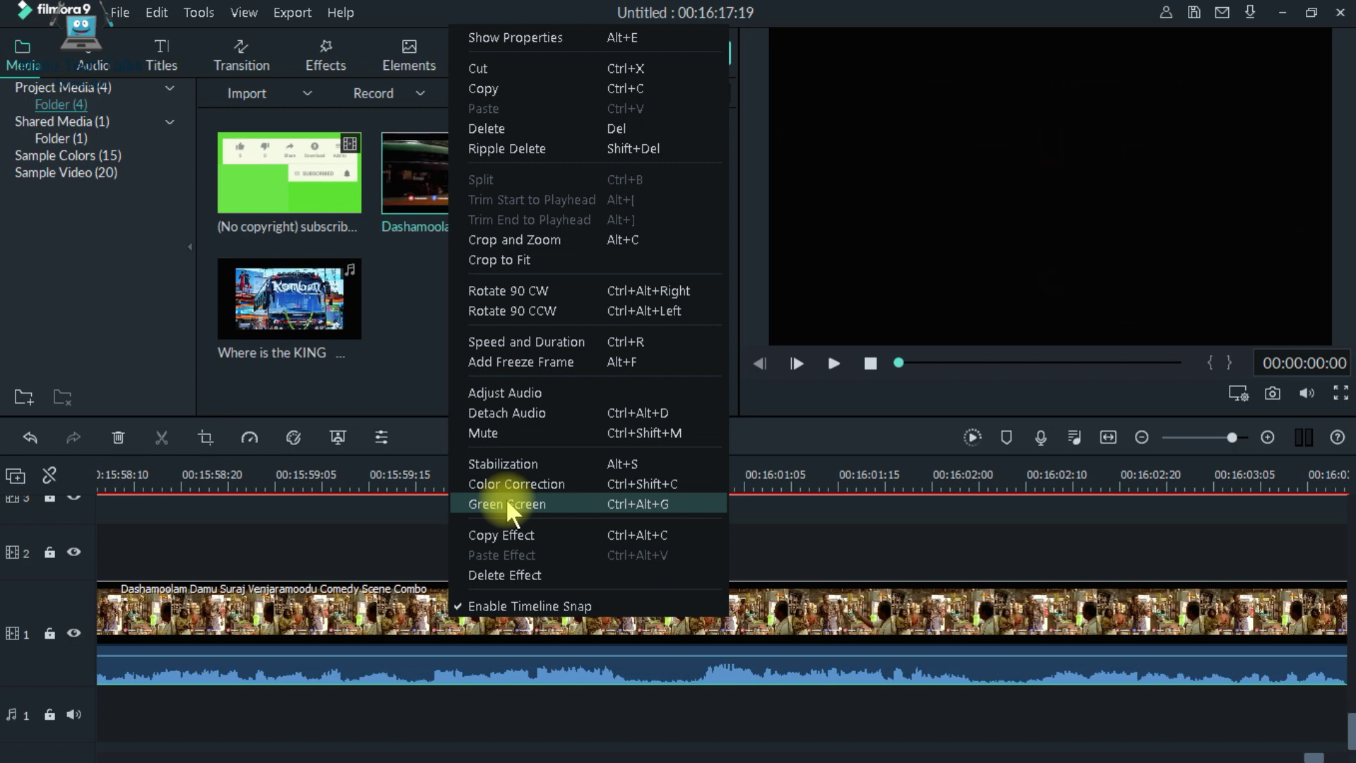
pyautogui.click(106, 472)
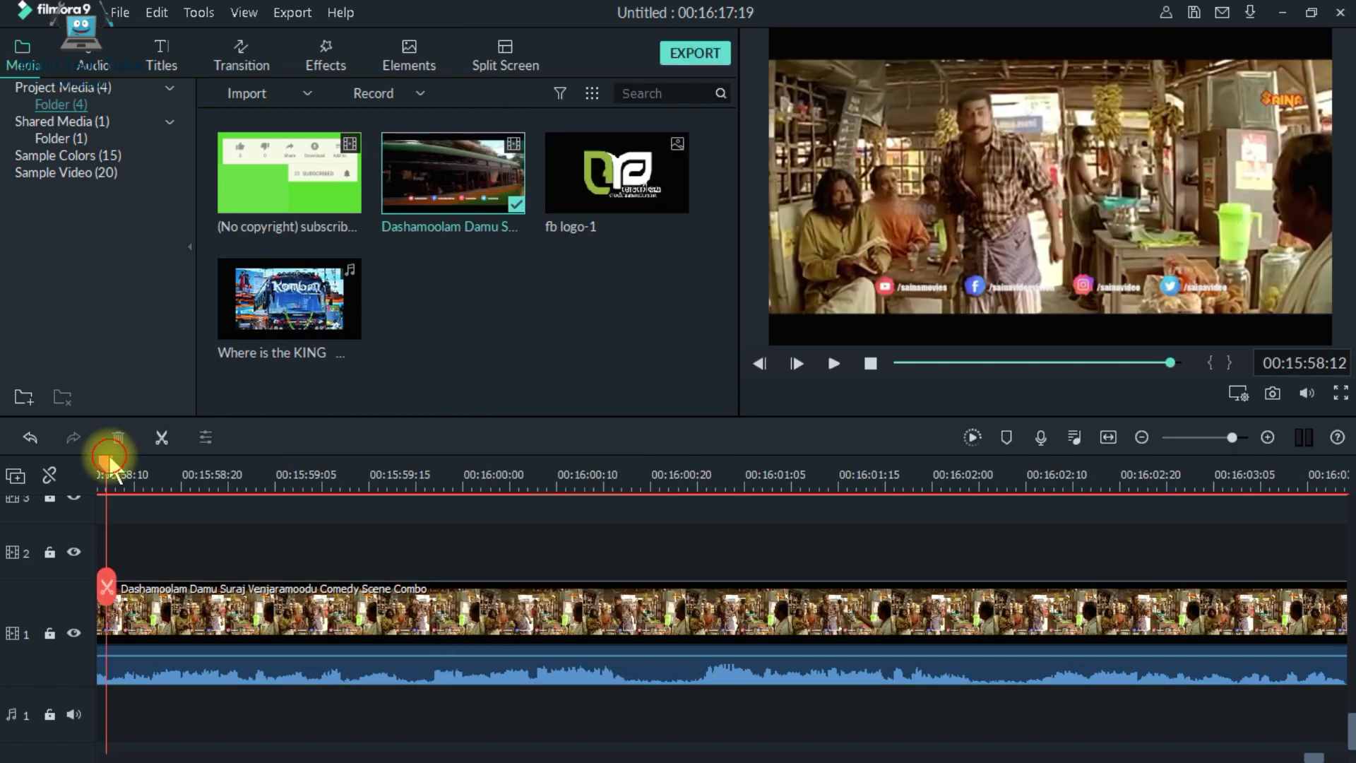
pyautogui.press('Home')
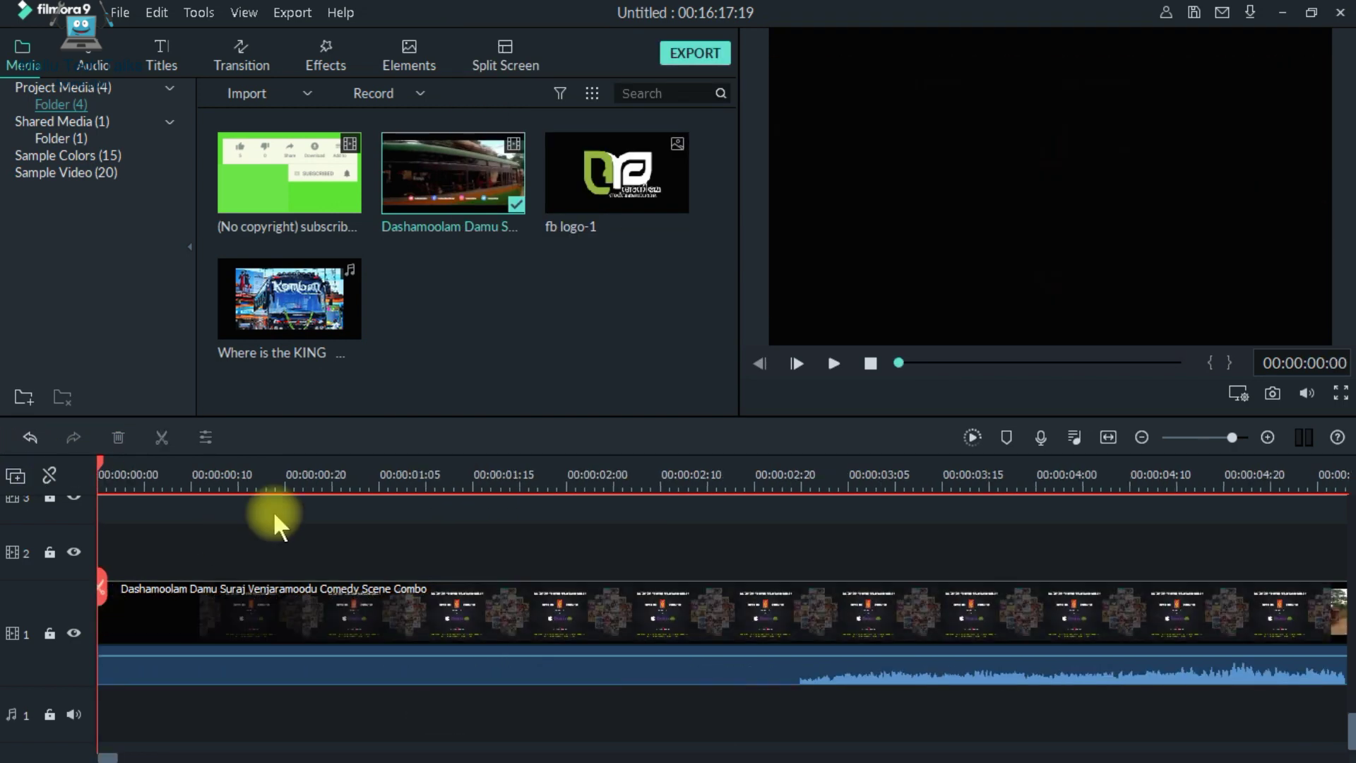
# Split the clip on video track 1 at 00:00:03:09, shortly after the title card ends.
pyautogui.click(302, 480)
pyautogui.click(434, 467)
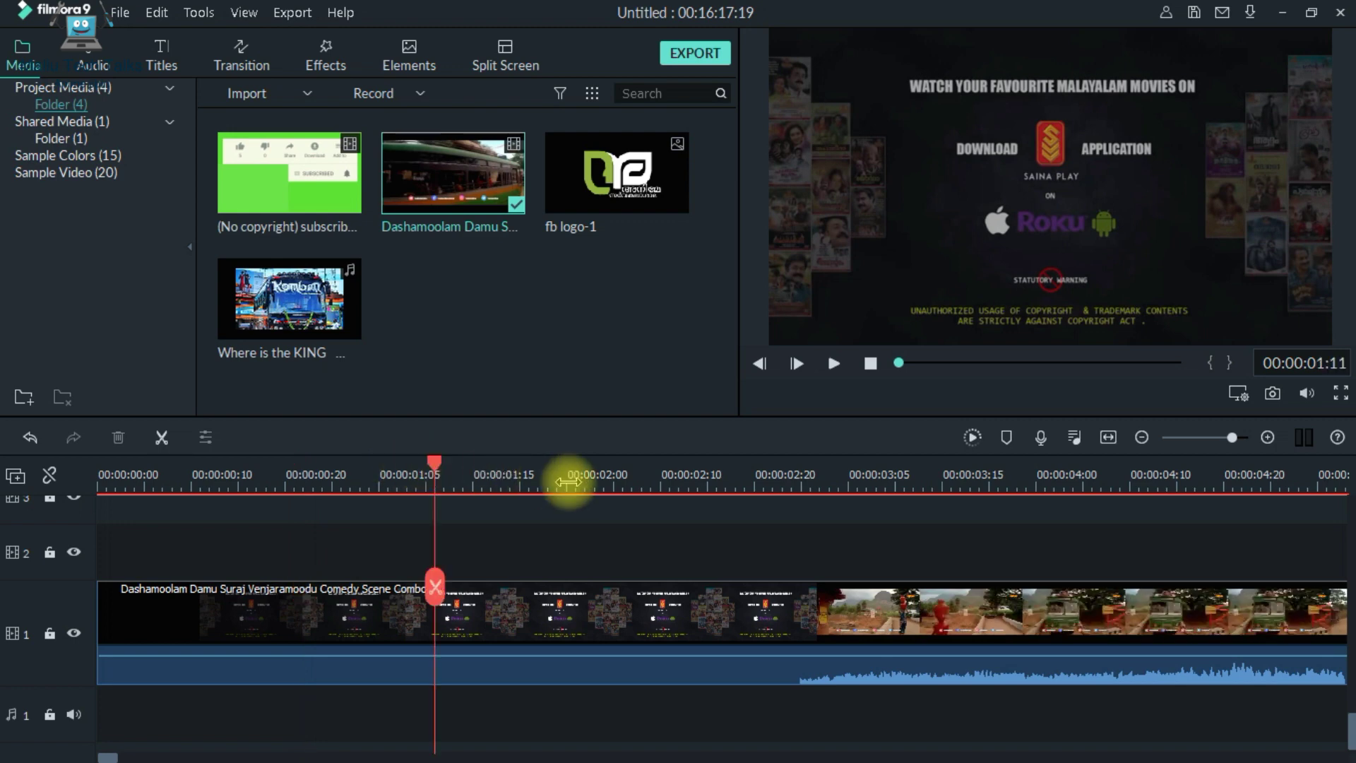
pyautogui.click(557, 472)
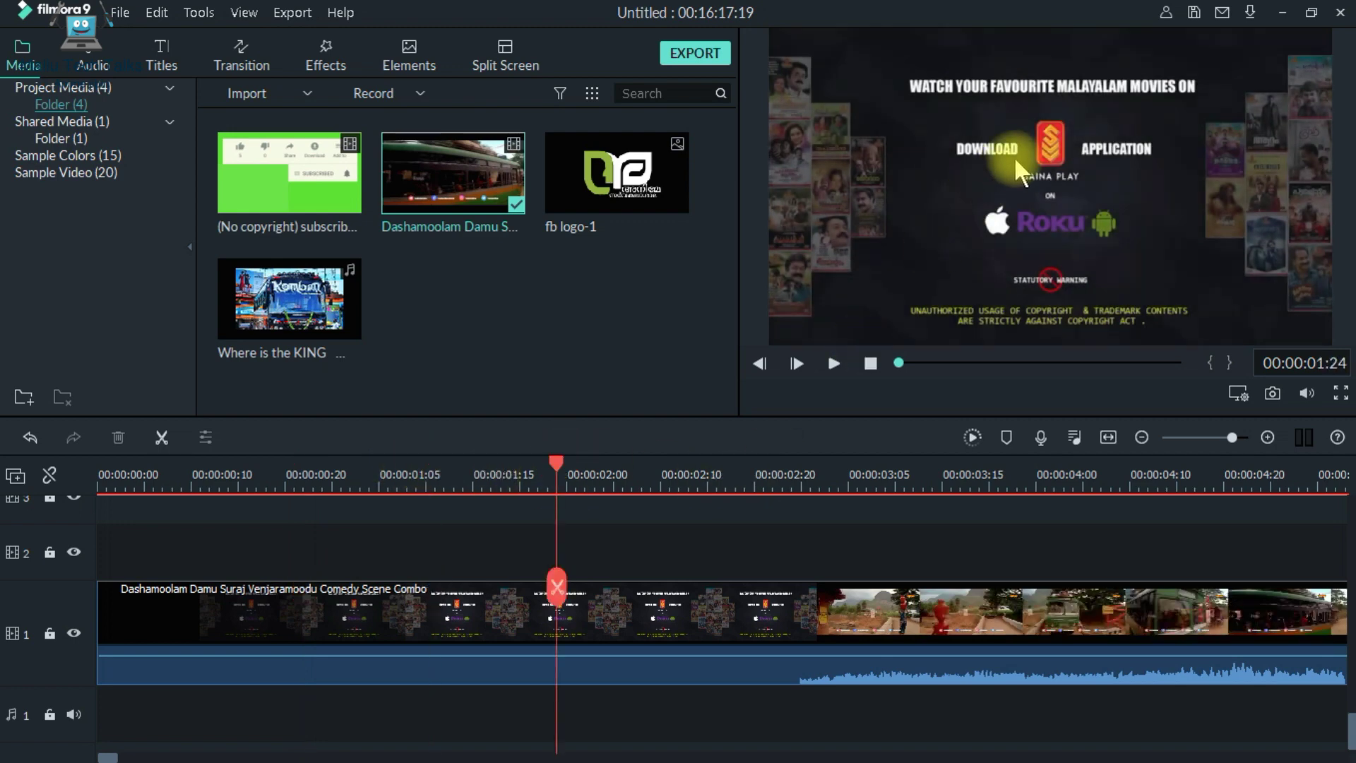
pyautogui.click(953, 469)
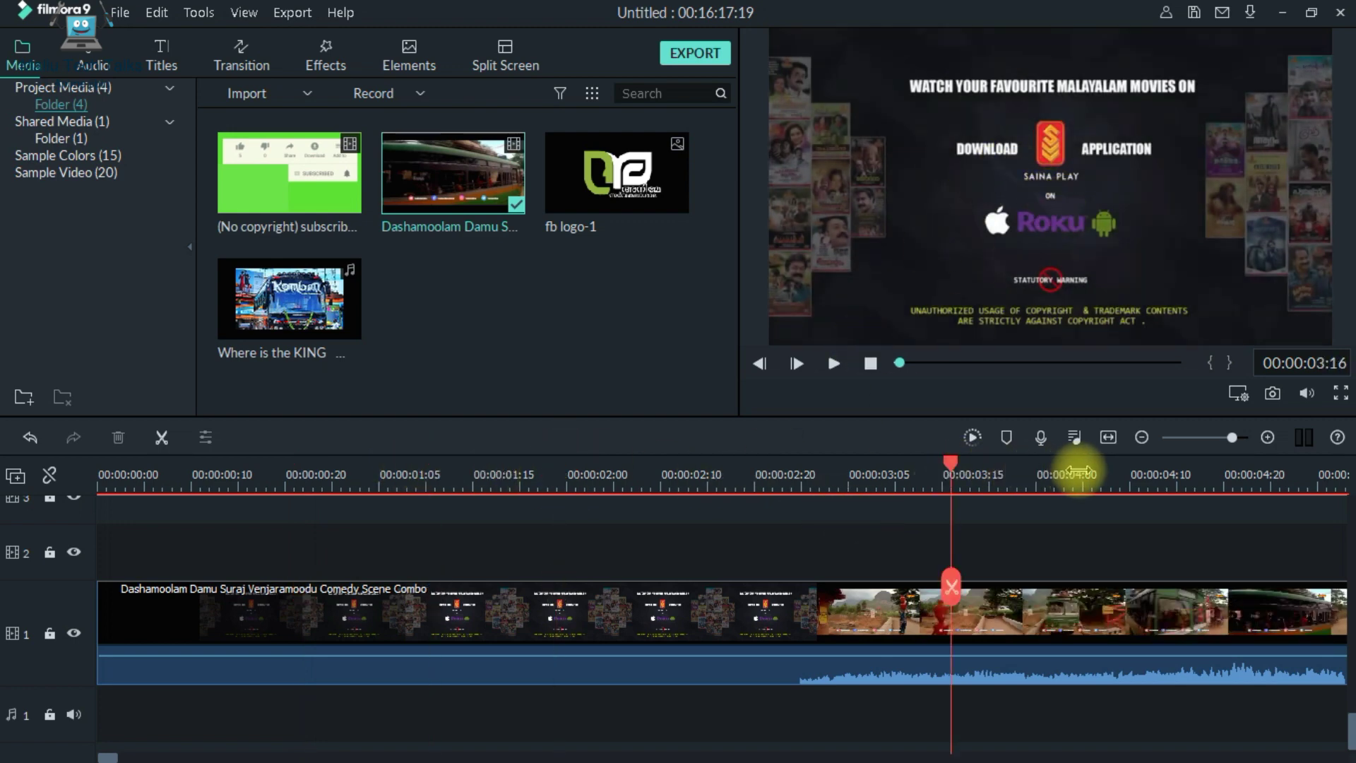
pyautogui.click(1073, 470)
pyautogui.click(885, 470)
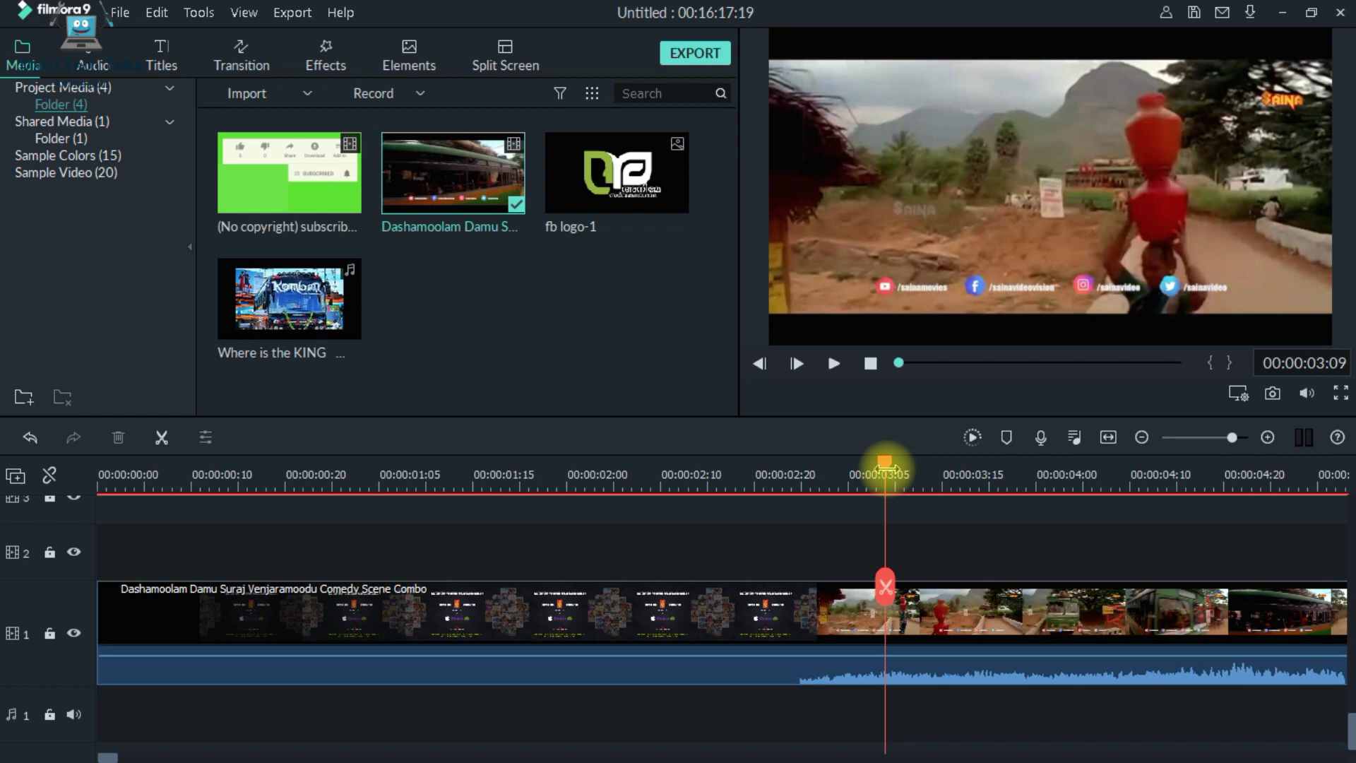
pyautogui.hotkey('ctrl', 'b')
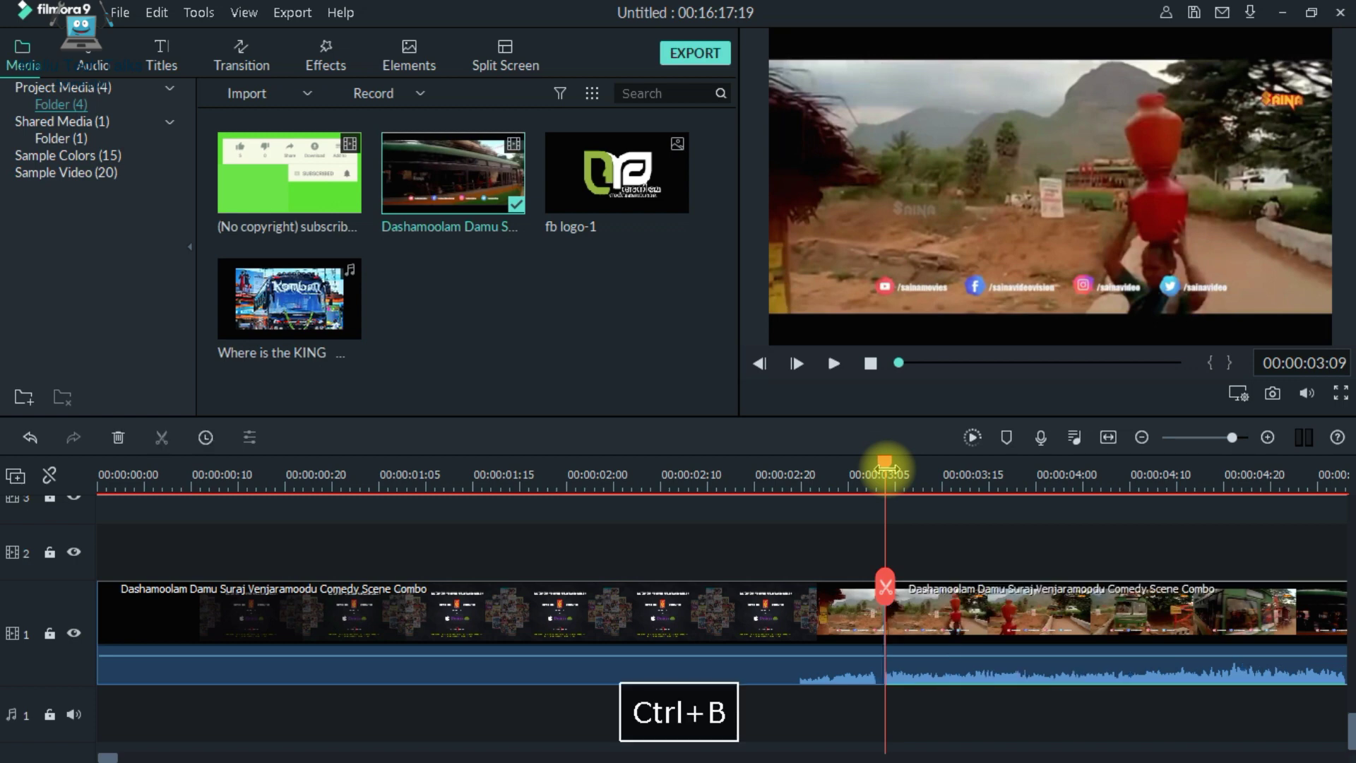
# Split the second part of the clip on video track 1 at 00:00:04:15.
pyautogui.click(1177, 468)
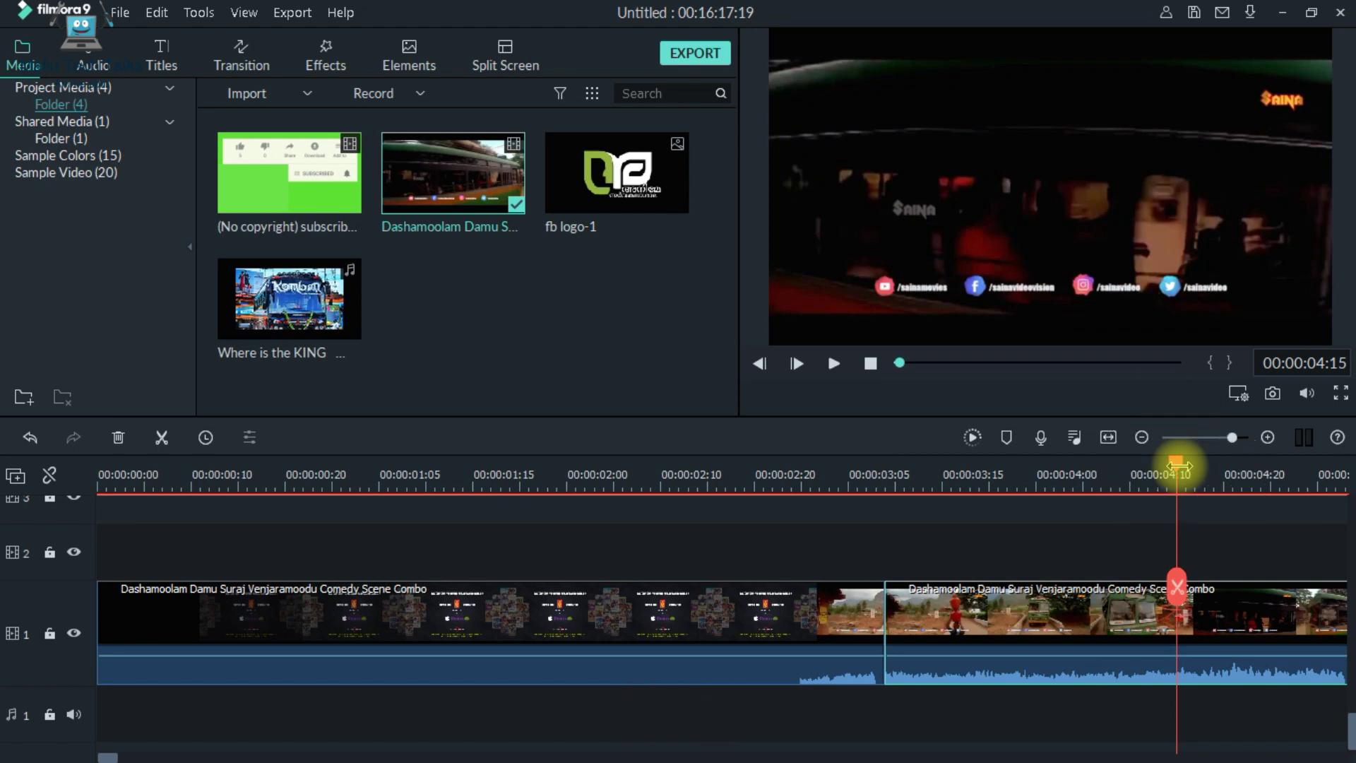
pyautogui.hotkey('ctrl', 'b')
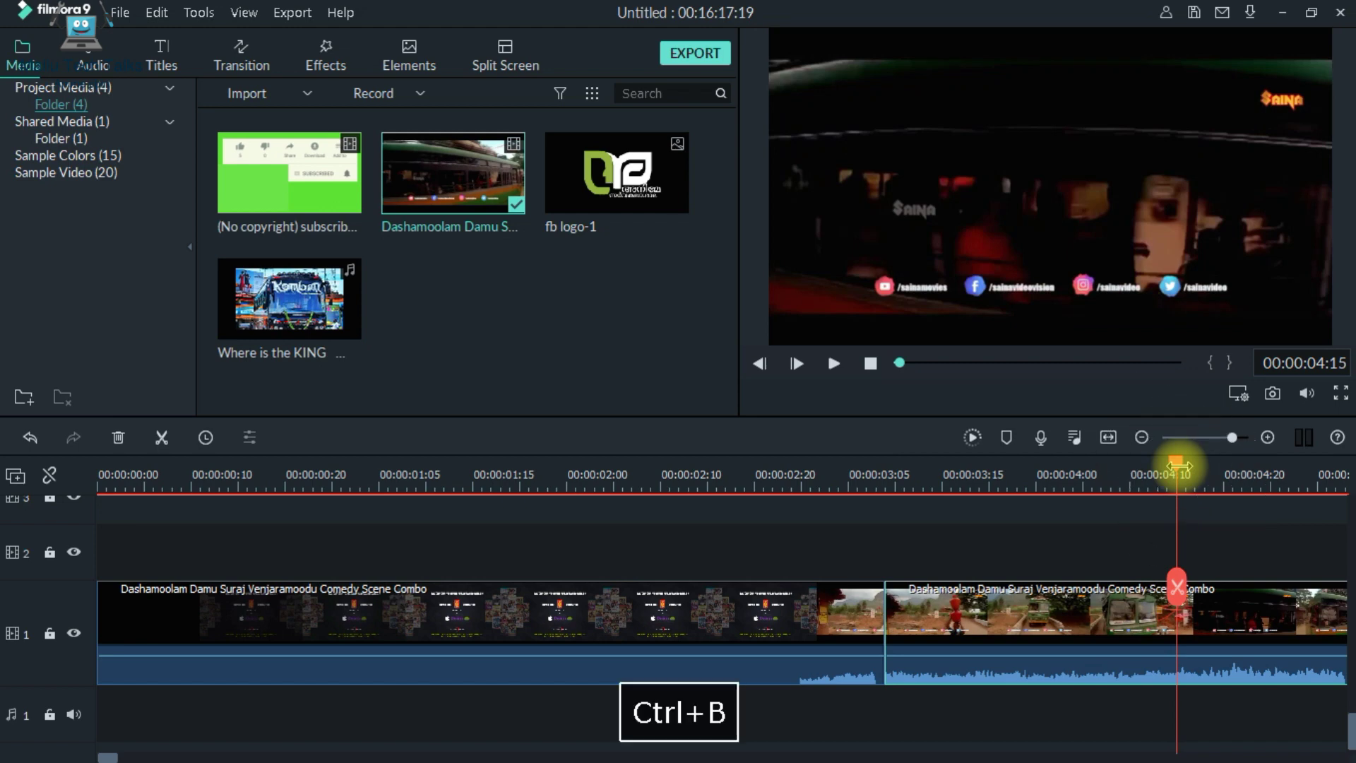
pyautogui.scroll(-1, 1138, 738)
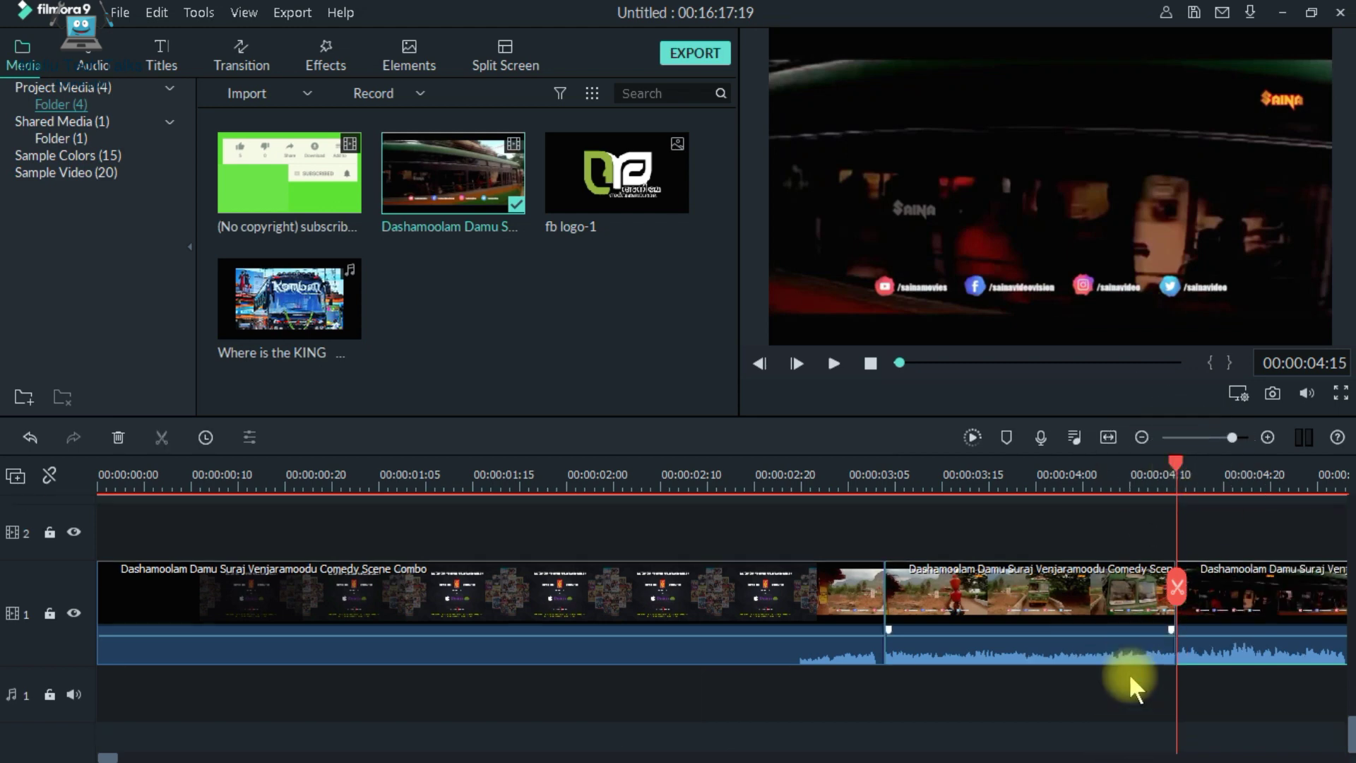
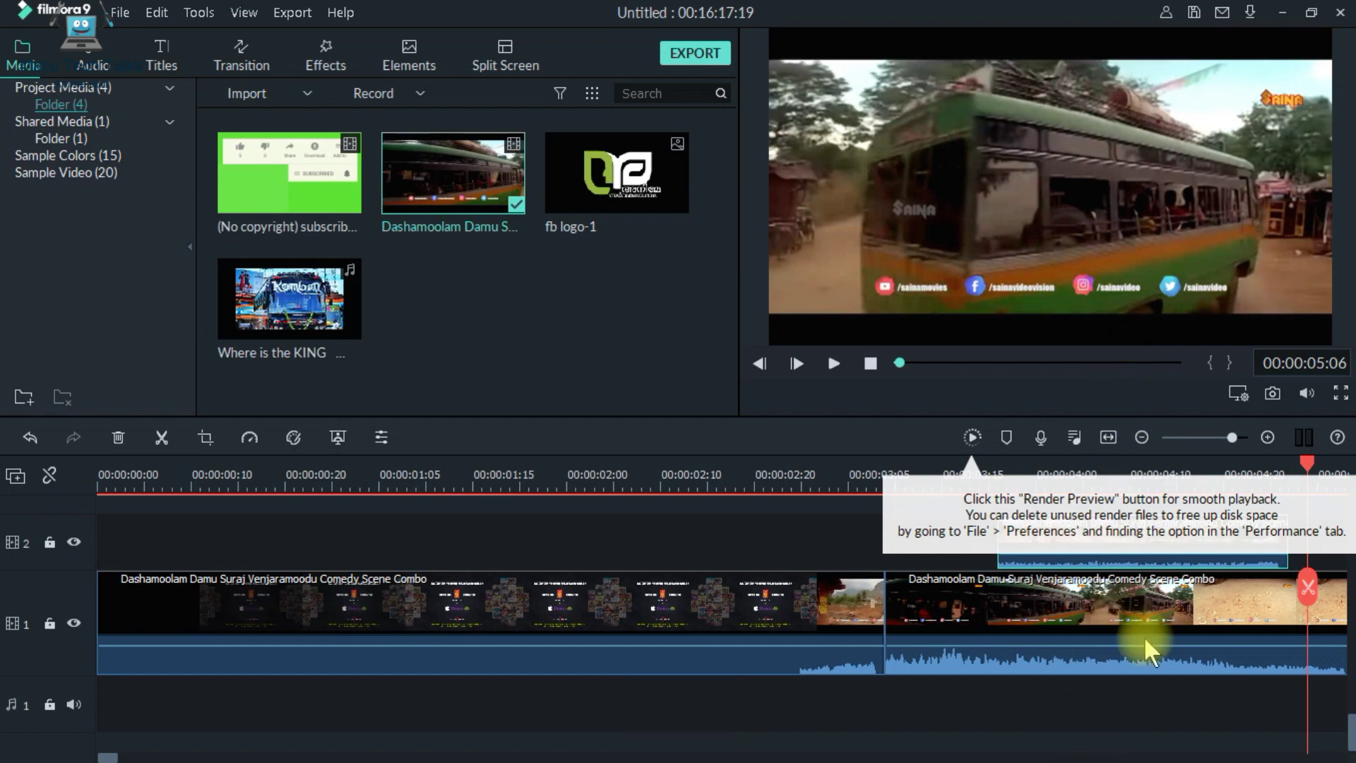
# Open the audio settings of the first clip on video track 1 and play the timeline to check the volume level meters.
pyautogui.click(760, 620)
pyautogui.doubleClick(709, 604)
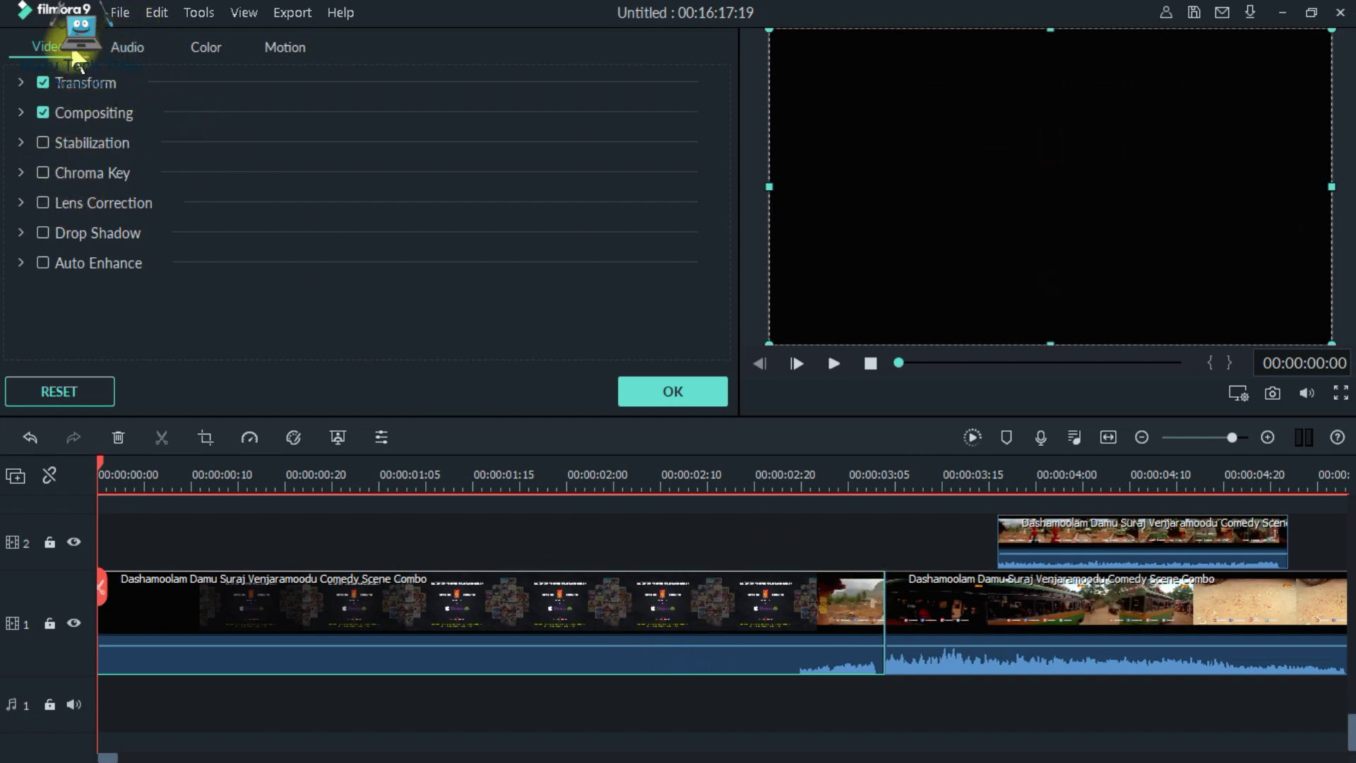
pyautogui.click(124, 63)
pyautogui.scroll(-3, 99, 243)
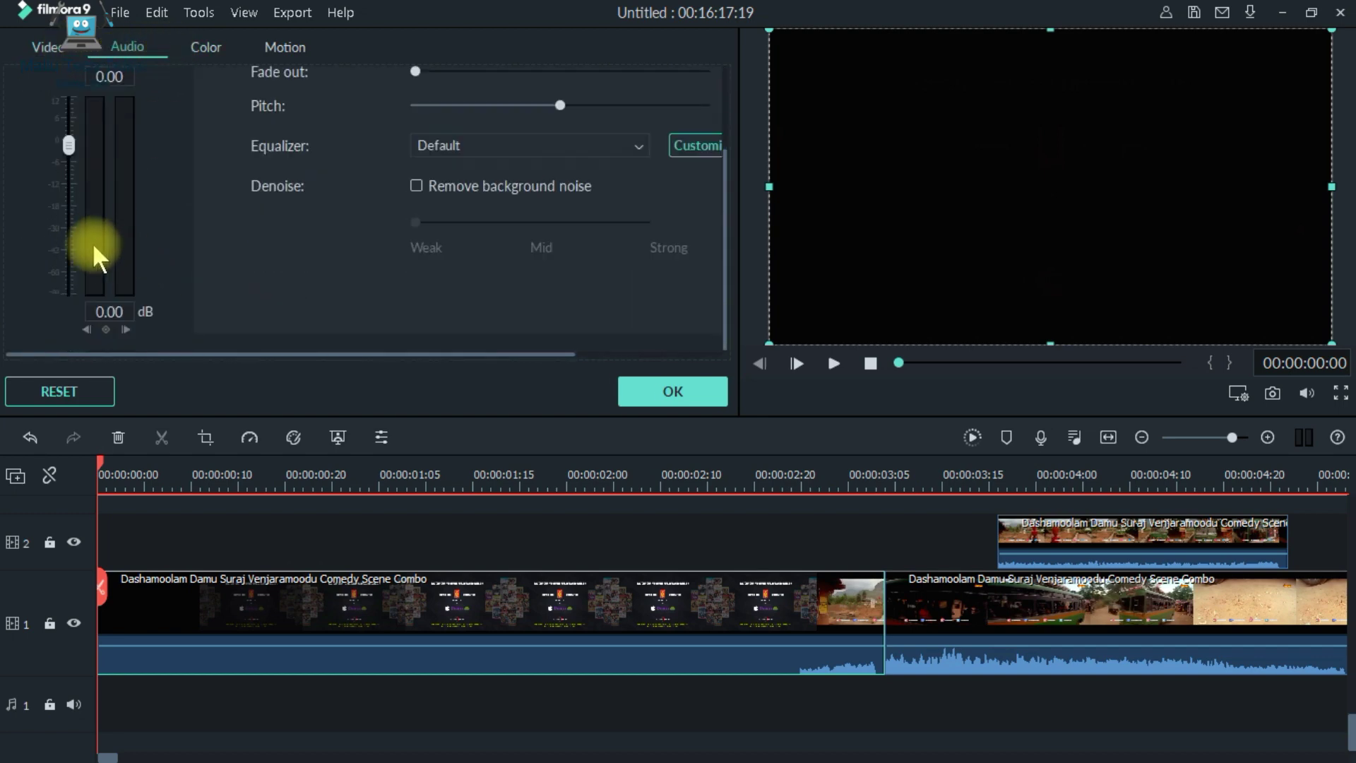
pyautogui.scroll(4, 65, 226)
pyautogui.moveTo(67, 259)
pyautogui.mouseDown()
pyautogui.moveTo(65, 320)
pyautogui.moveTo(77, 243)
pyautogui.moveTo(66, 264)
pyautogui.mouseUp()
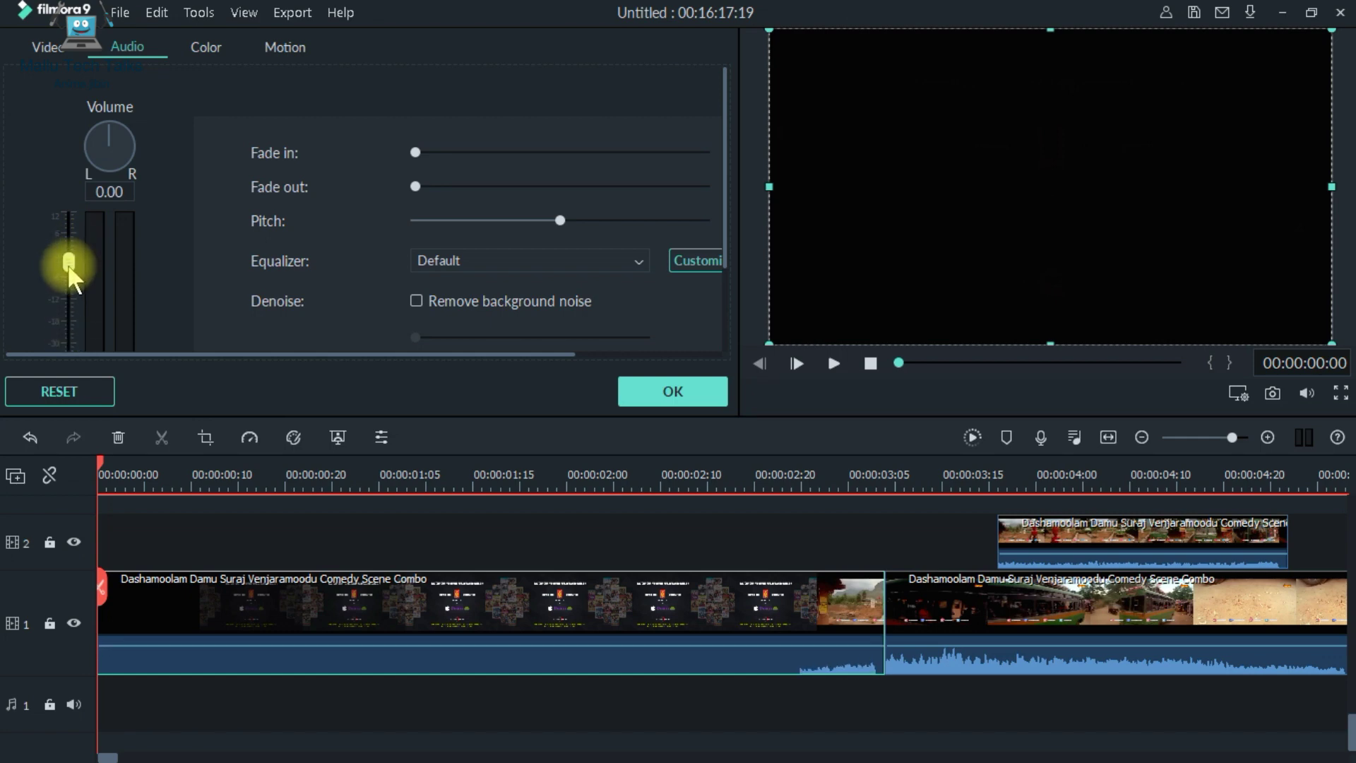
pyautogui.press('space')
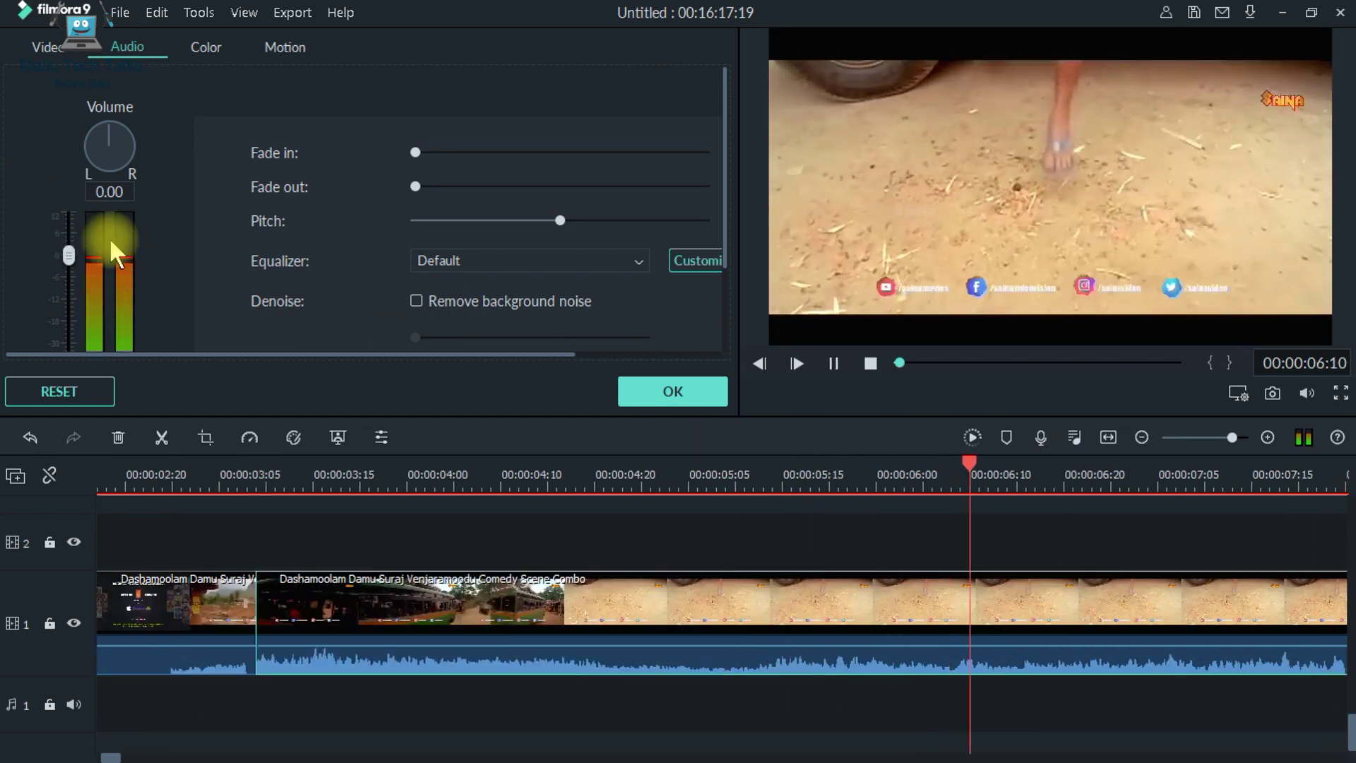
pyautogui.press('space')
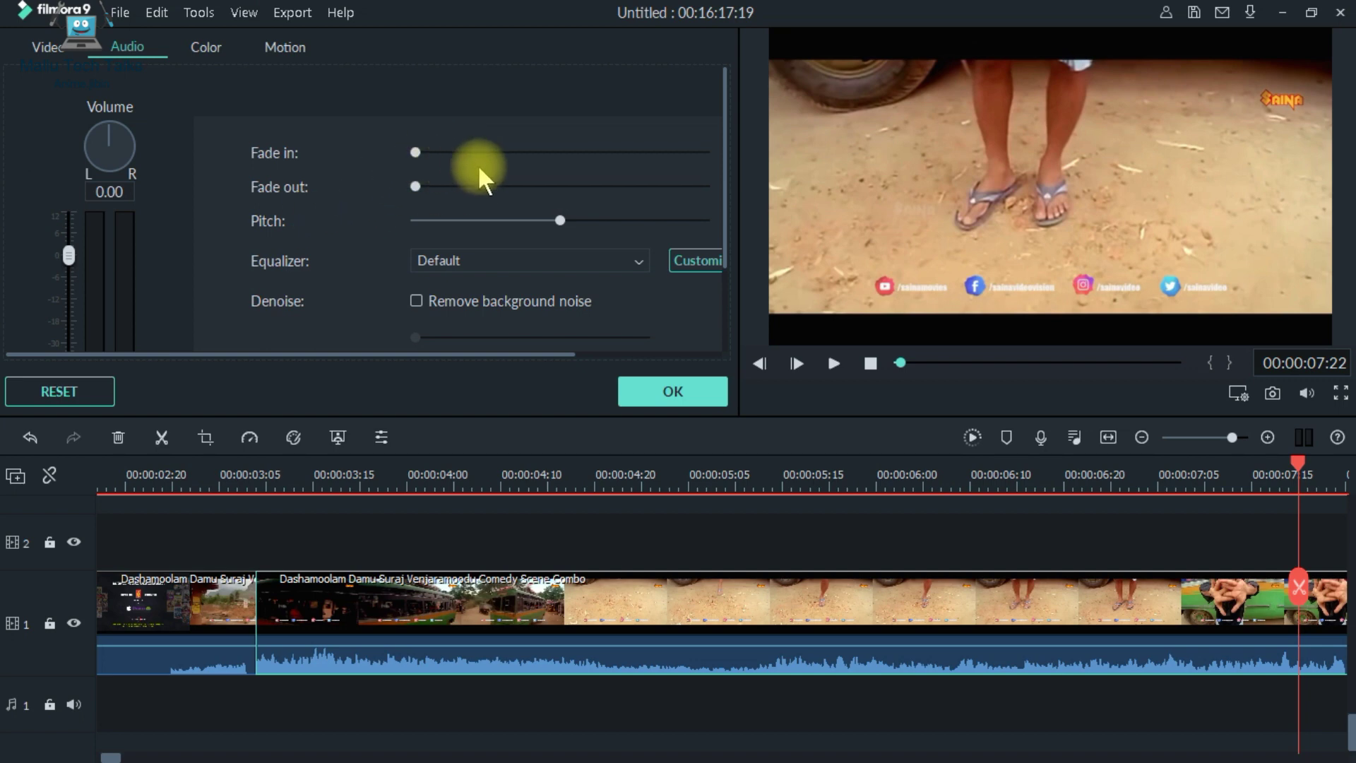
# Turn on background noise removal in the clip's audio settings and try adjusting the denoise strength.
pyautogui.scroll(-2, 514, 226)
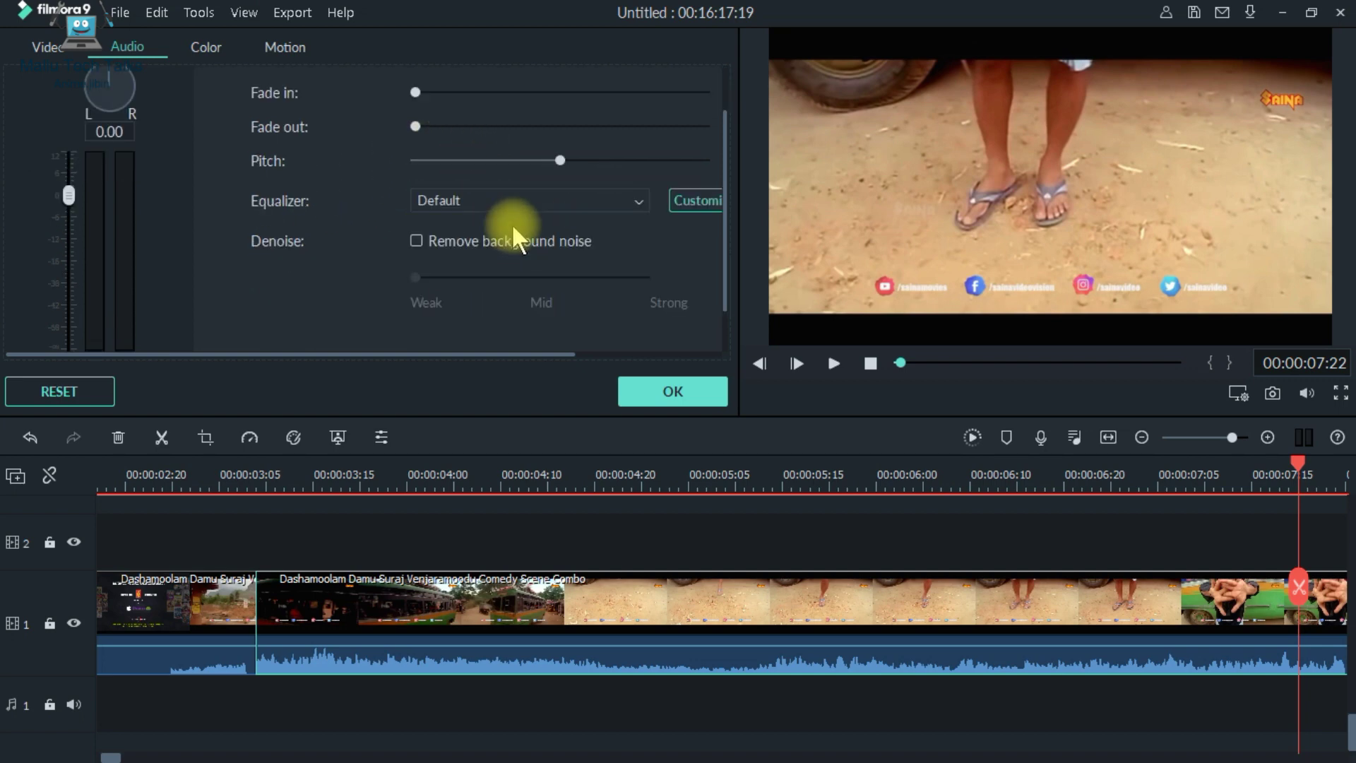
pyautogui.click(471, 235)
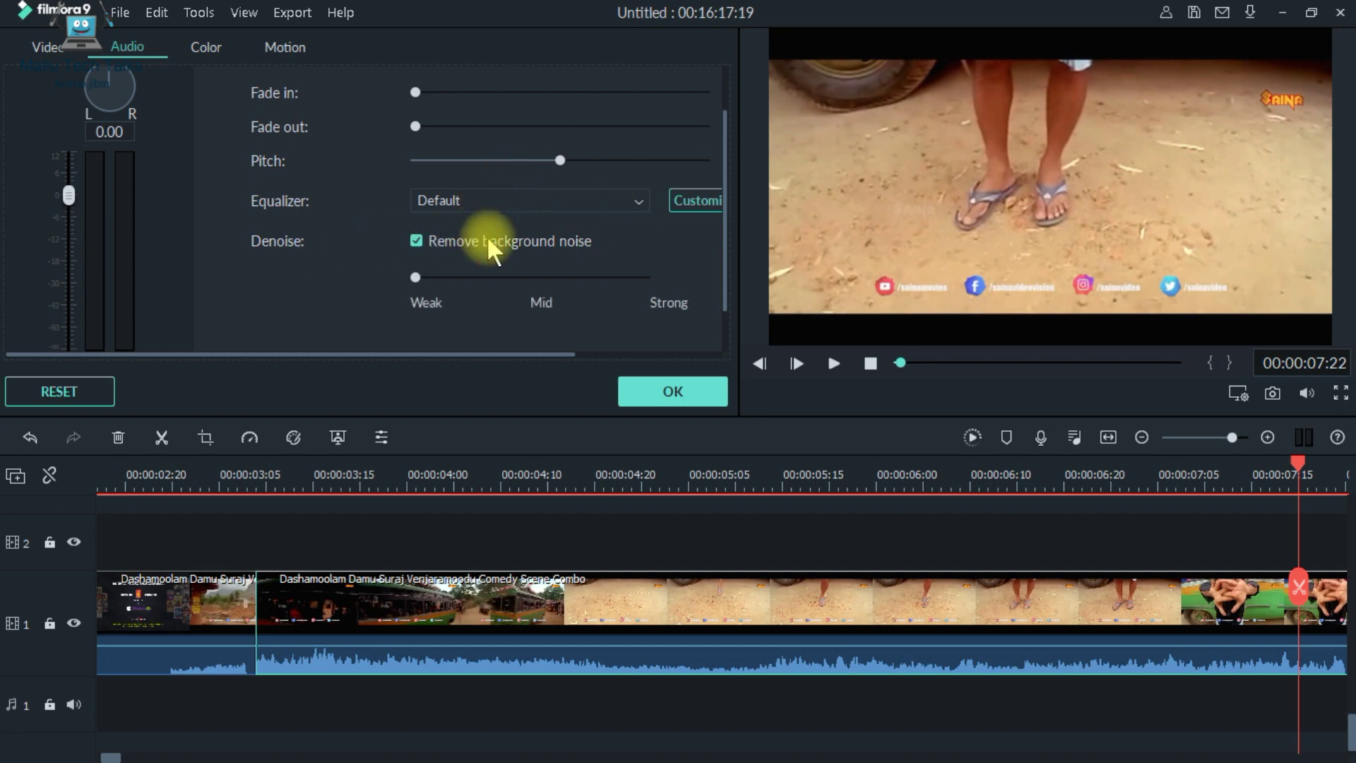
pyautogui.click(544, 277)
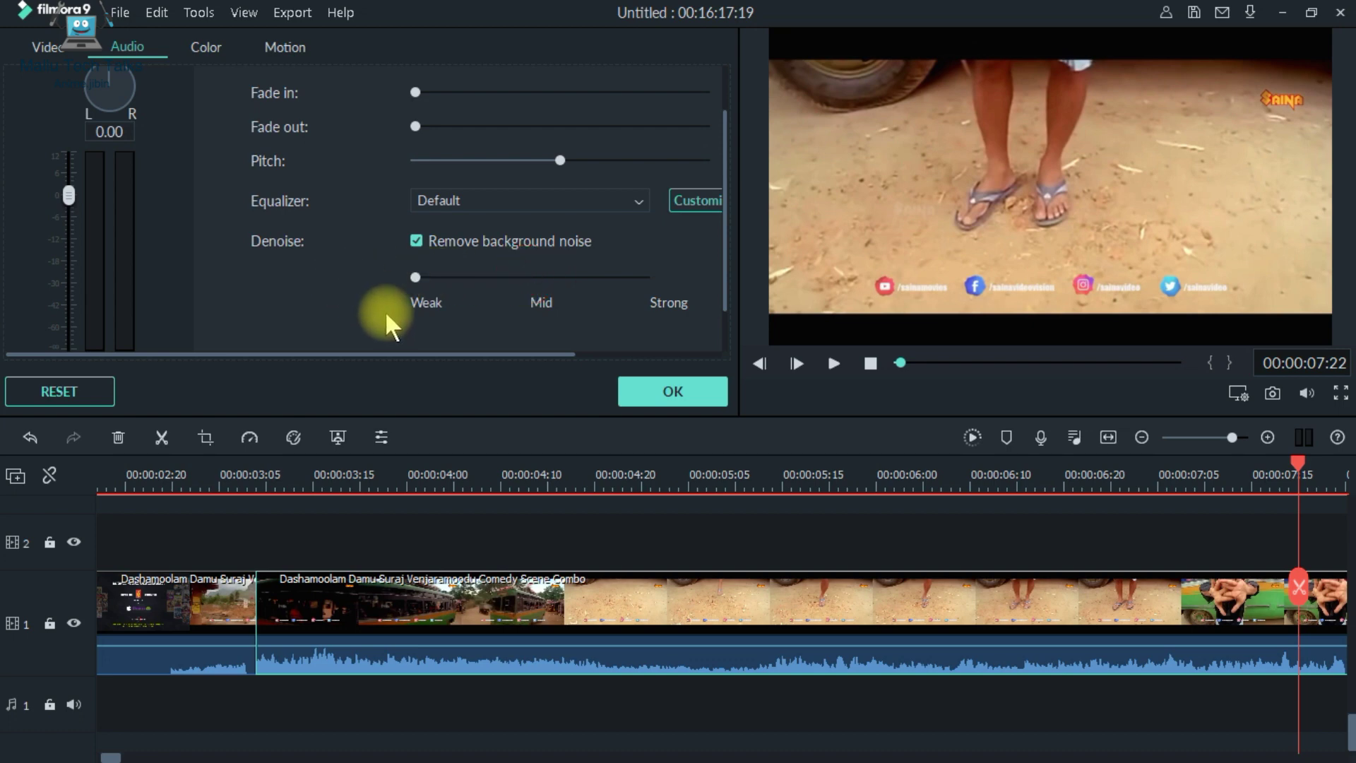
pyautogui.scroll(-1, 243, 290)
pyautogui.scroll(1, 395, 282)
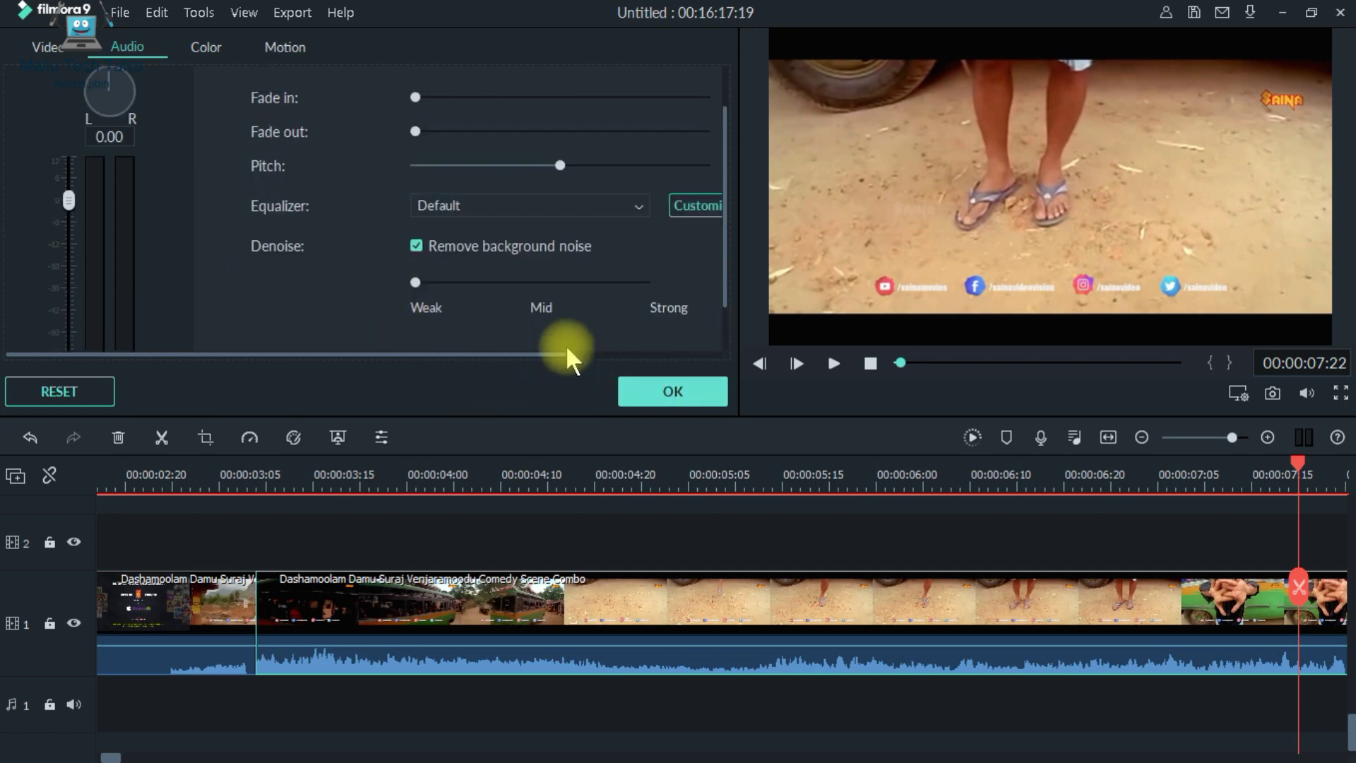
# Review the clip's color settings and the available motion presets, and close the clip settings.
pyautogui.click(203, 48)
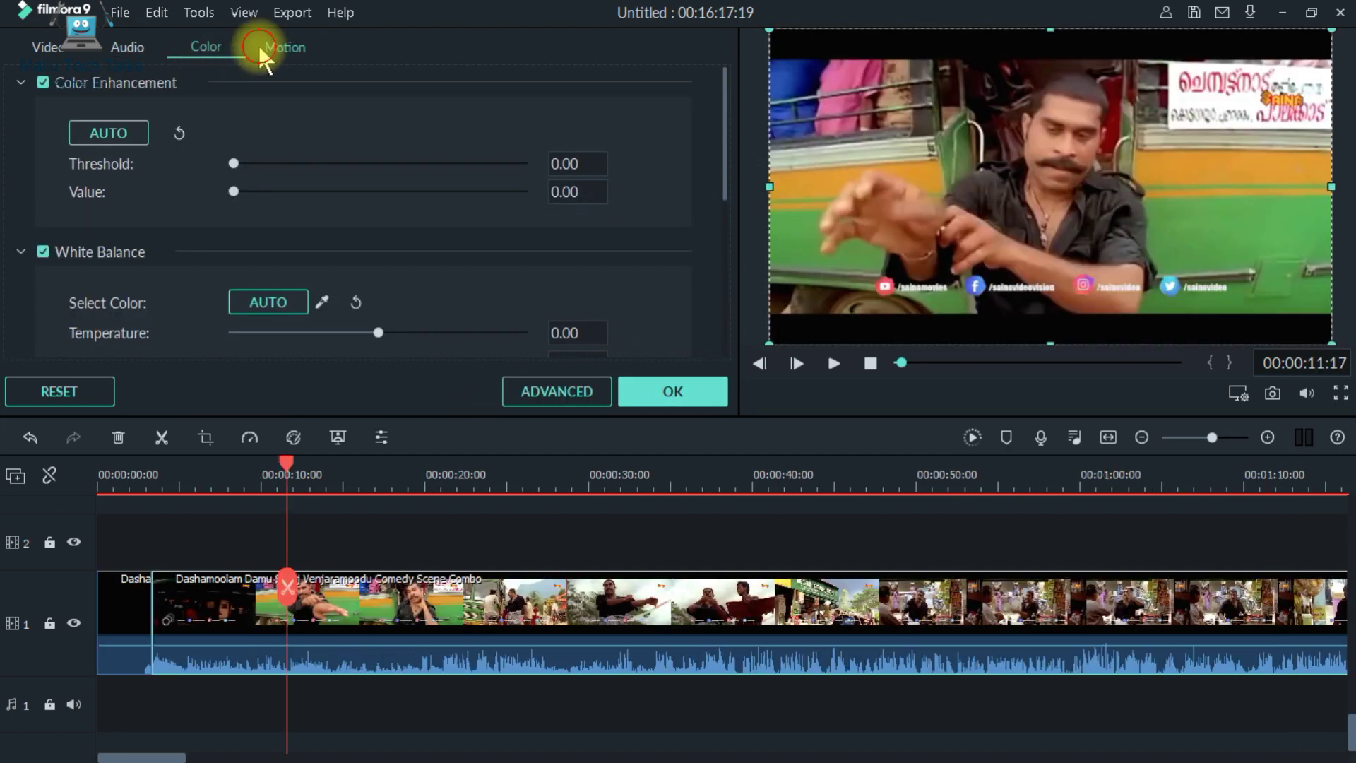
pyautogui.click(257, 45)
pyautogui.scroll(5, 395, 296)
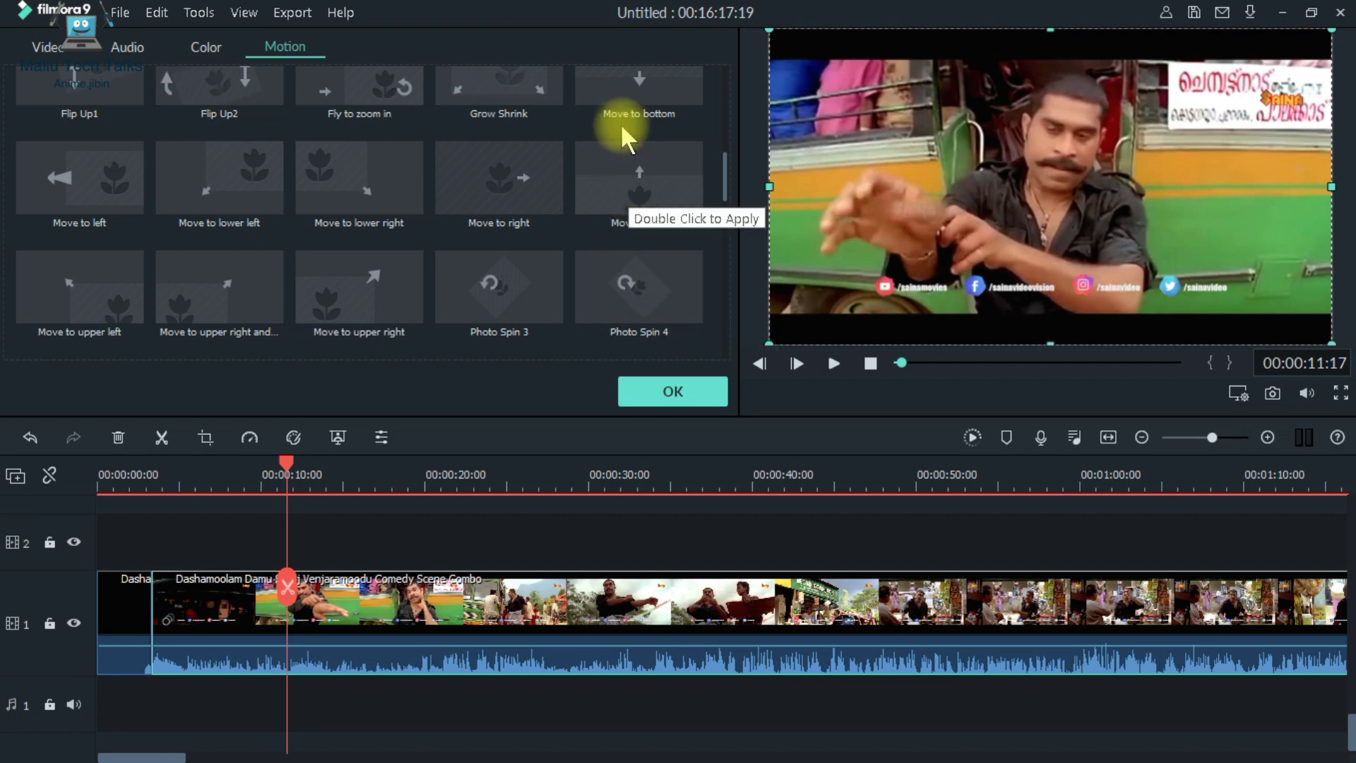
pyautogui.scroll(5, 396, 304)
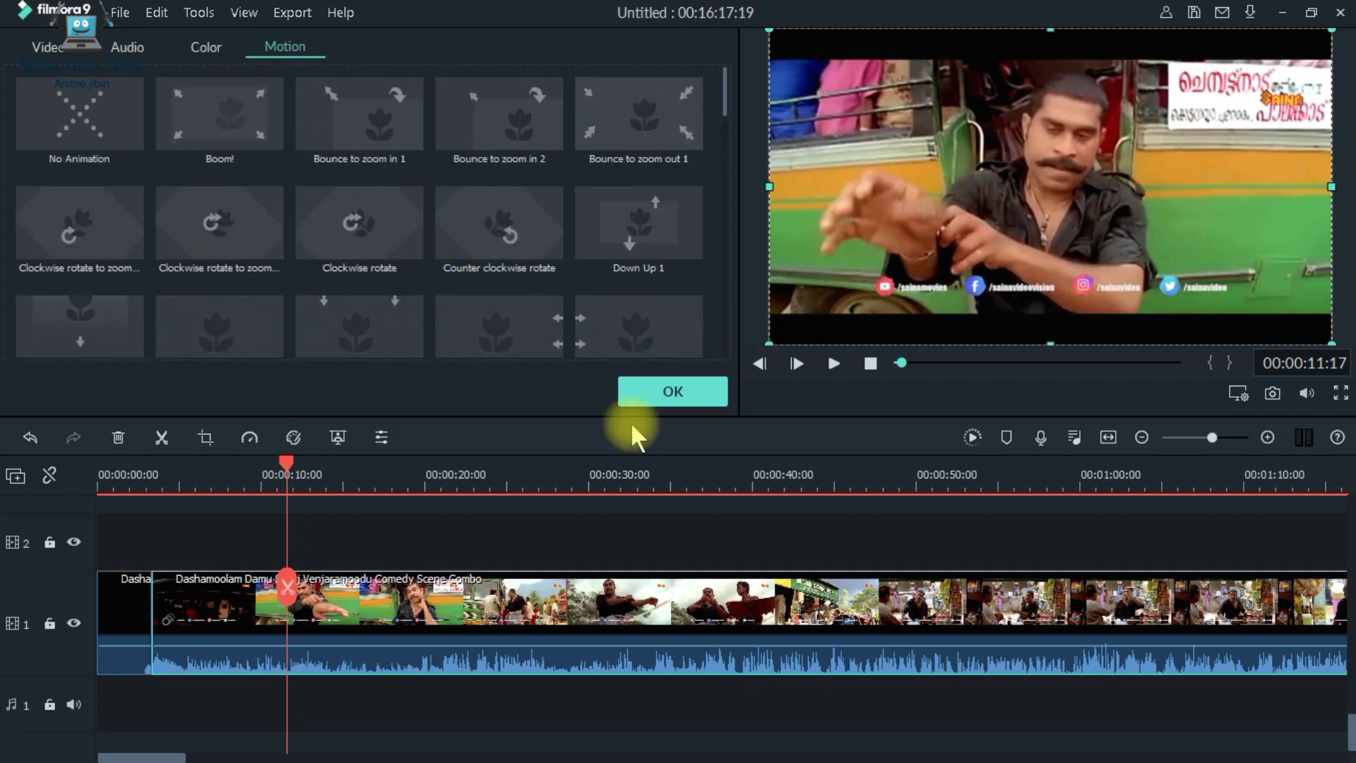
pyautogui.click(684, 395)
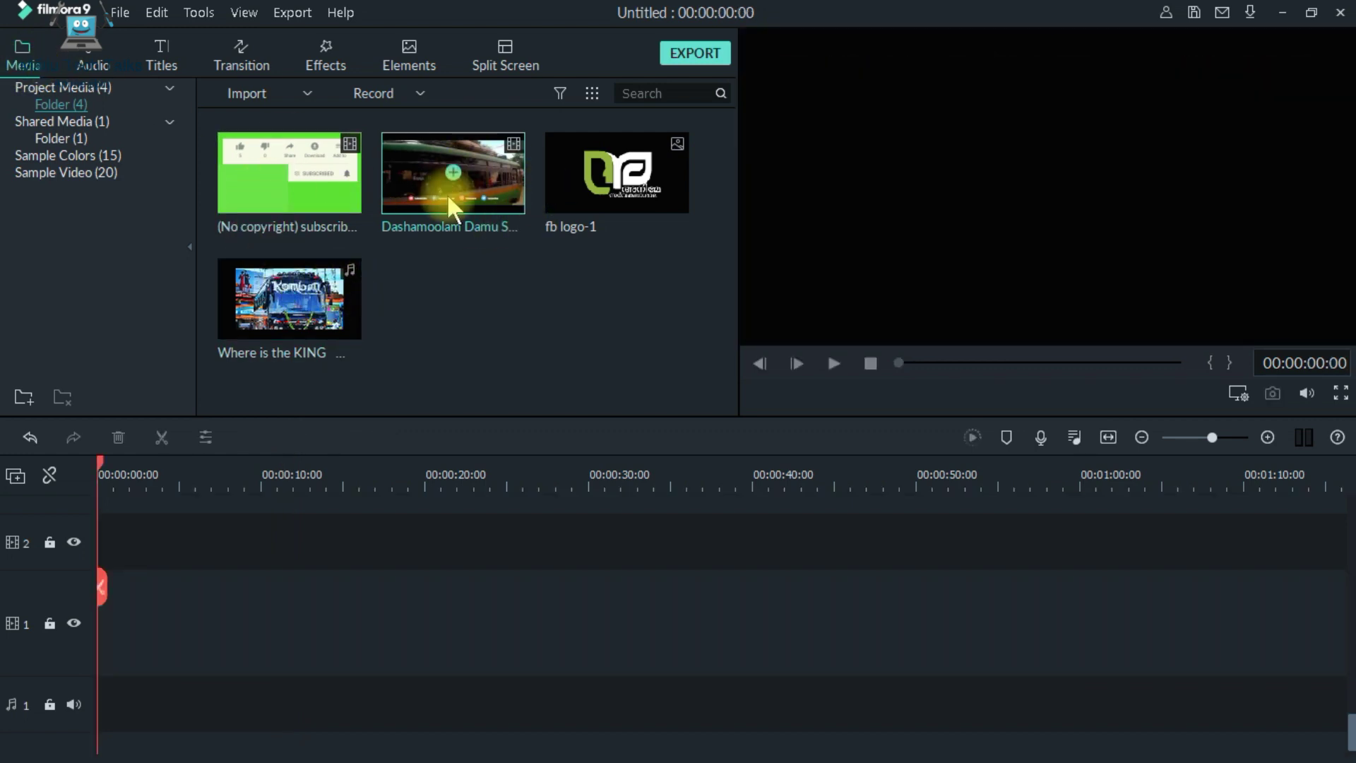
# Place the Dashamoolam Damu comedy video at the start of video track 1 and split it at 00:00:20:11.
pyautogui.moveTo(433, 198); pyautogui.dragTo(8, 612)
pyautogui.click(474, 468)
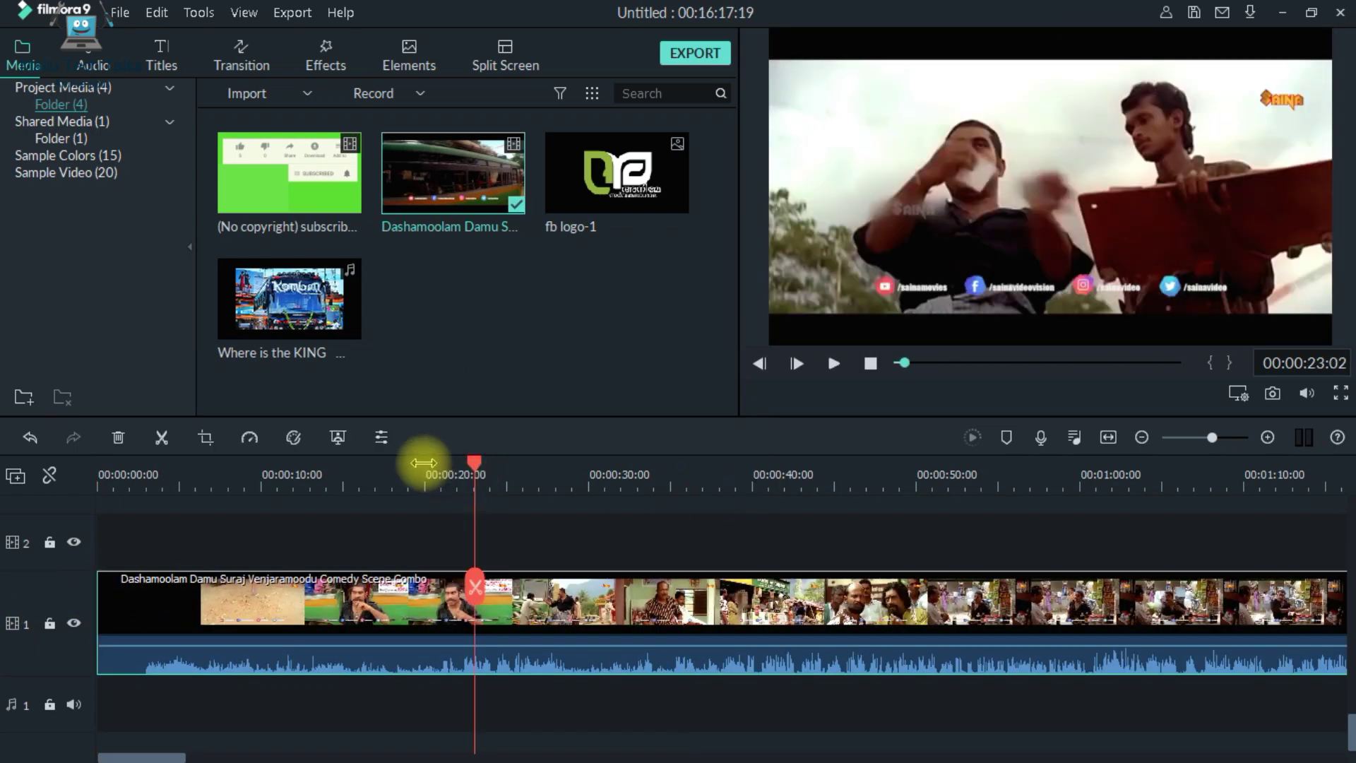
pyautogui.click(423, 464)
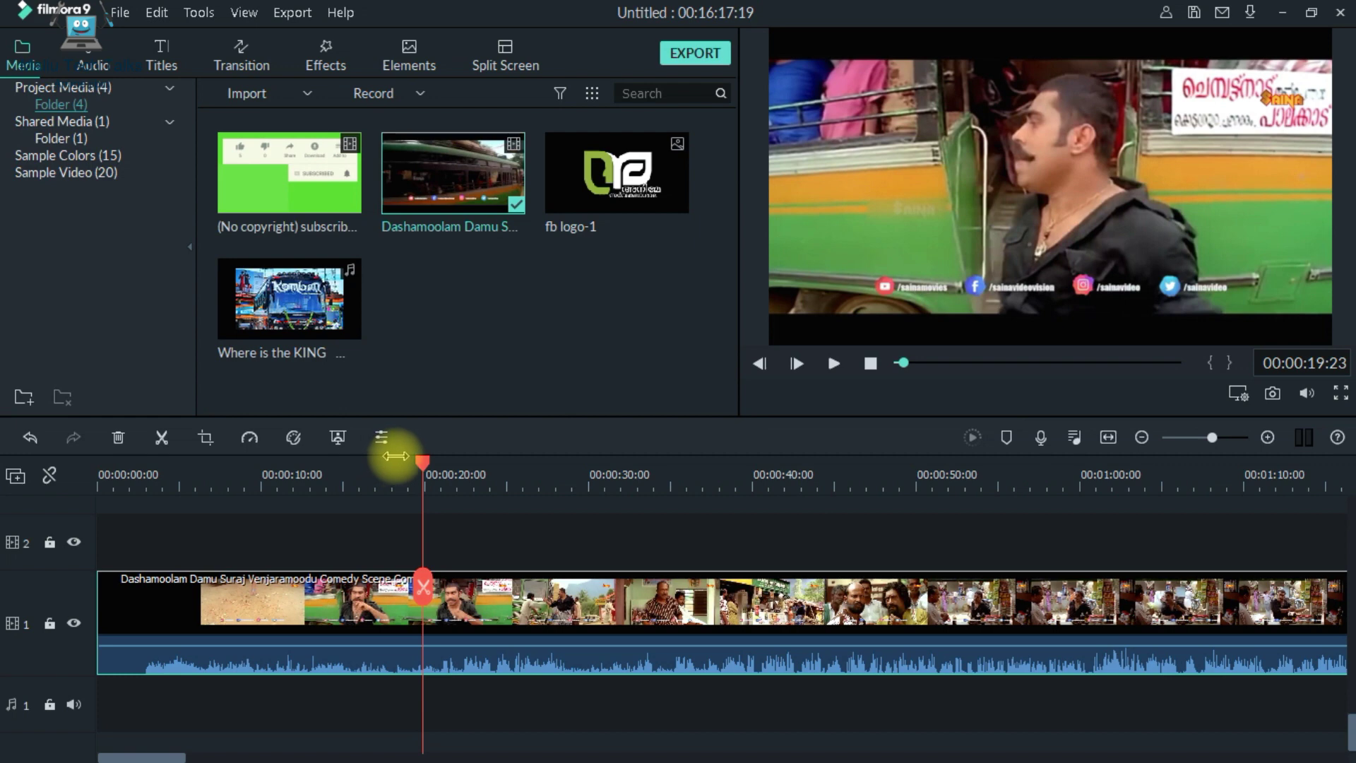
pyautogui.press('space')
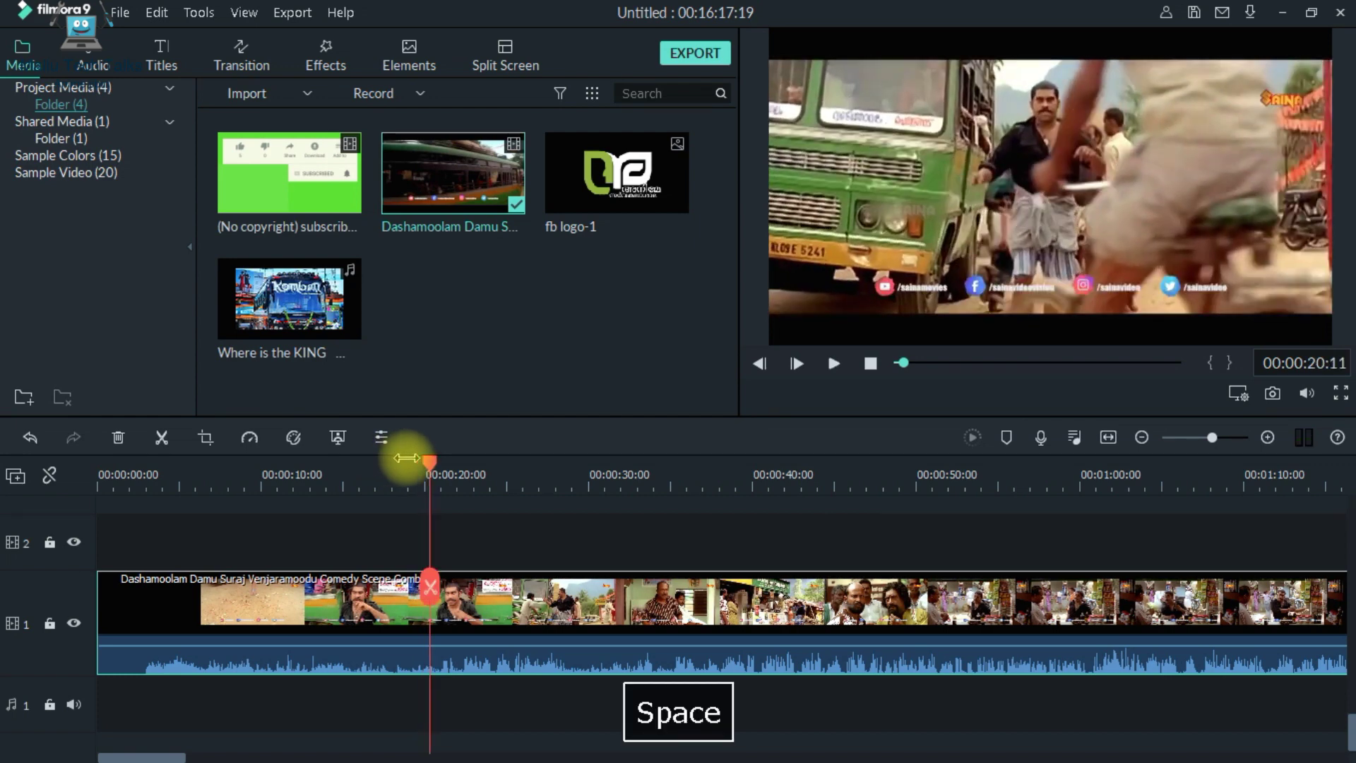
pyautogui.hotkey('ctrl', 'b')
# Find the scene change near 31 seconds frame by frame and split the second part of the clip at 00:00:31:02.
pyautogui.press('space')
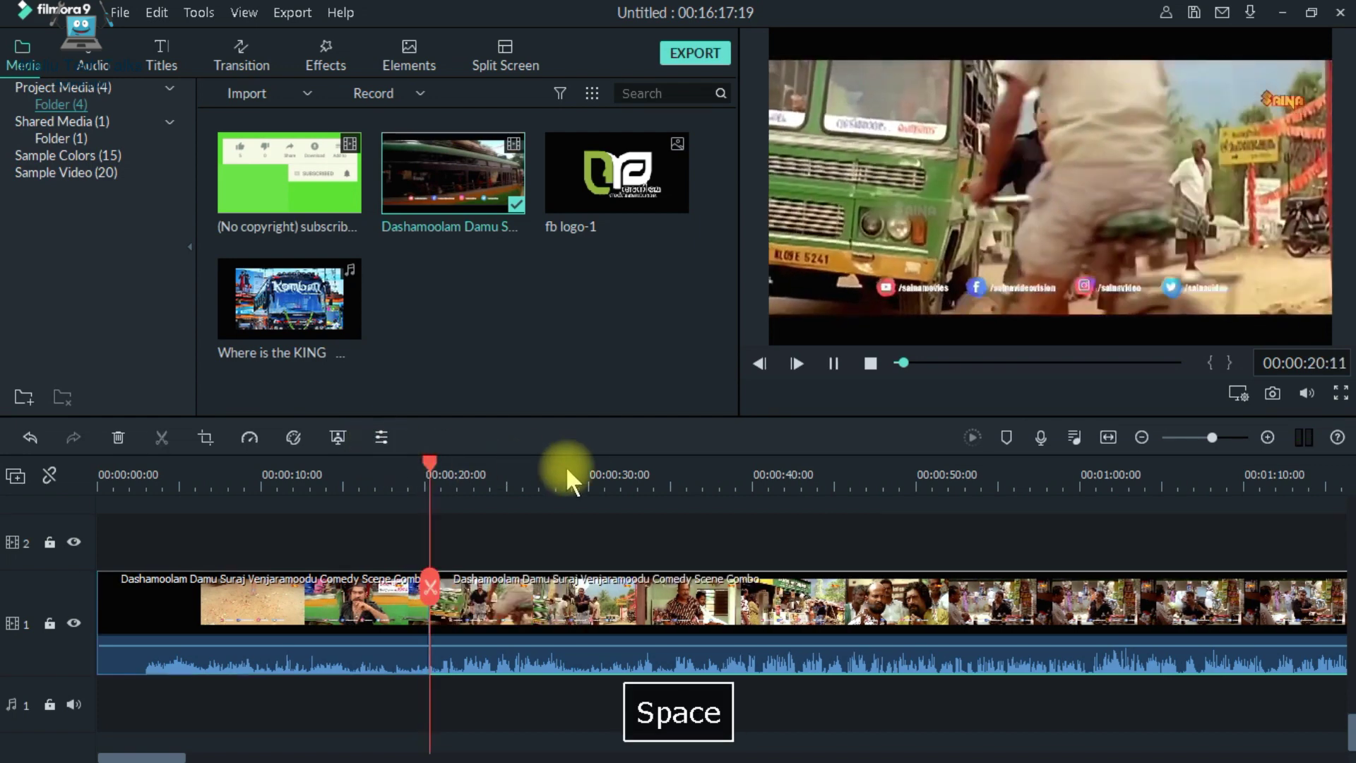
pyautogui.click(589, 469)
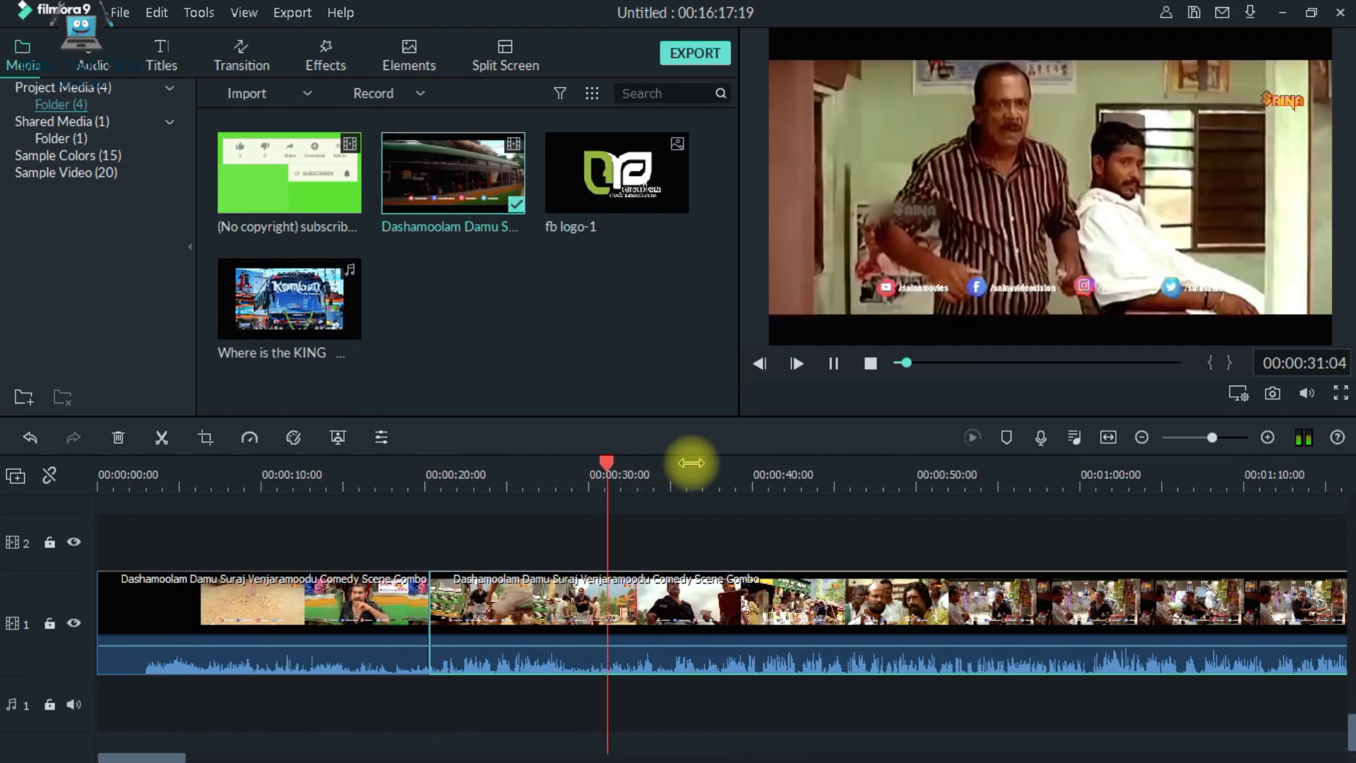
pyautogui.press('space')
pyautogui.press('Left')
pyautogui.press('Left')
pyautogui.press('Left')
pyautogui.press('Left')
pyautogui.press('Left')
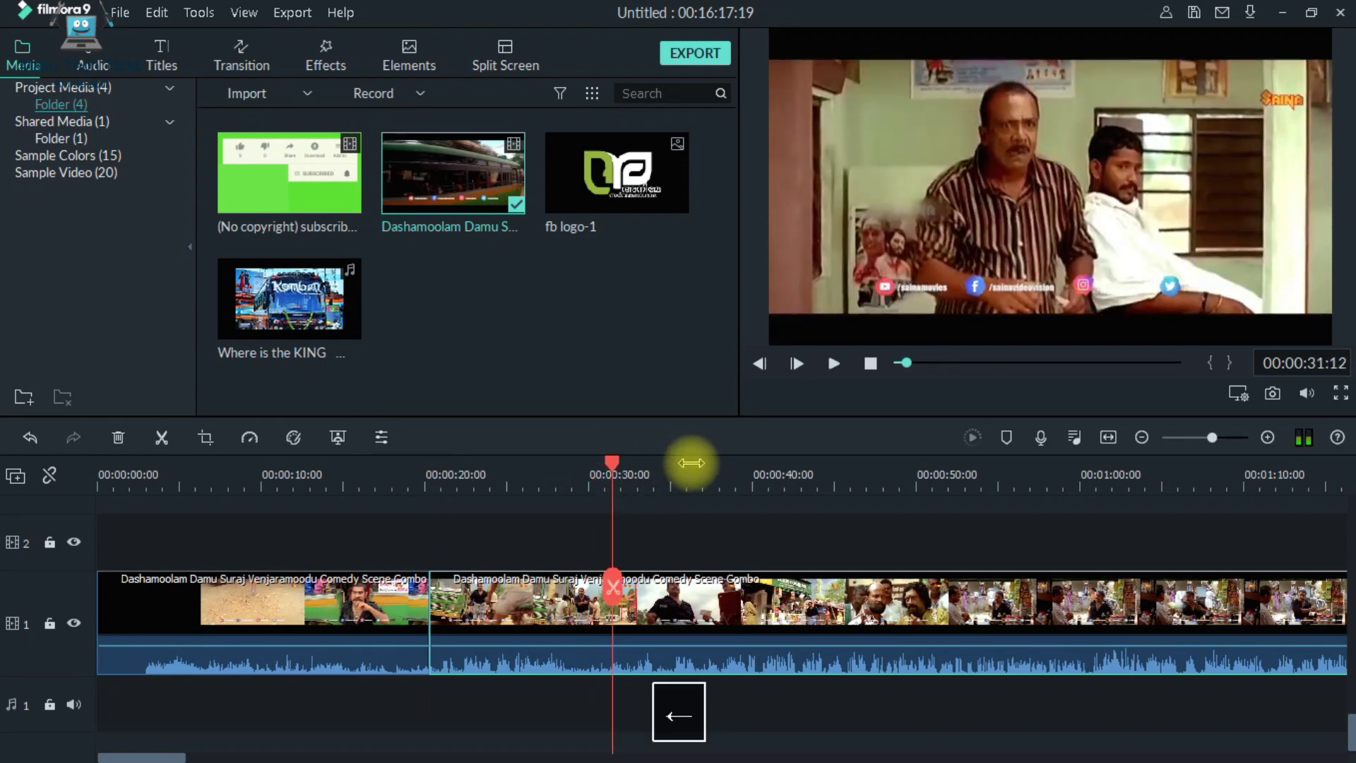
pyautogui.press('Left')
pyautogui.press('Left')
pyautogui.press('Left')
pyautogui.press('Left')
pyautogui.press('Left')
pyautogui.press('Left')
pyautogui.press('Left')
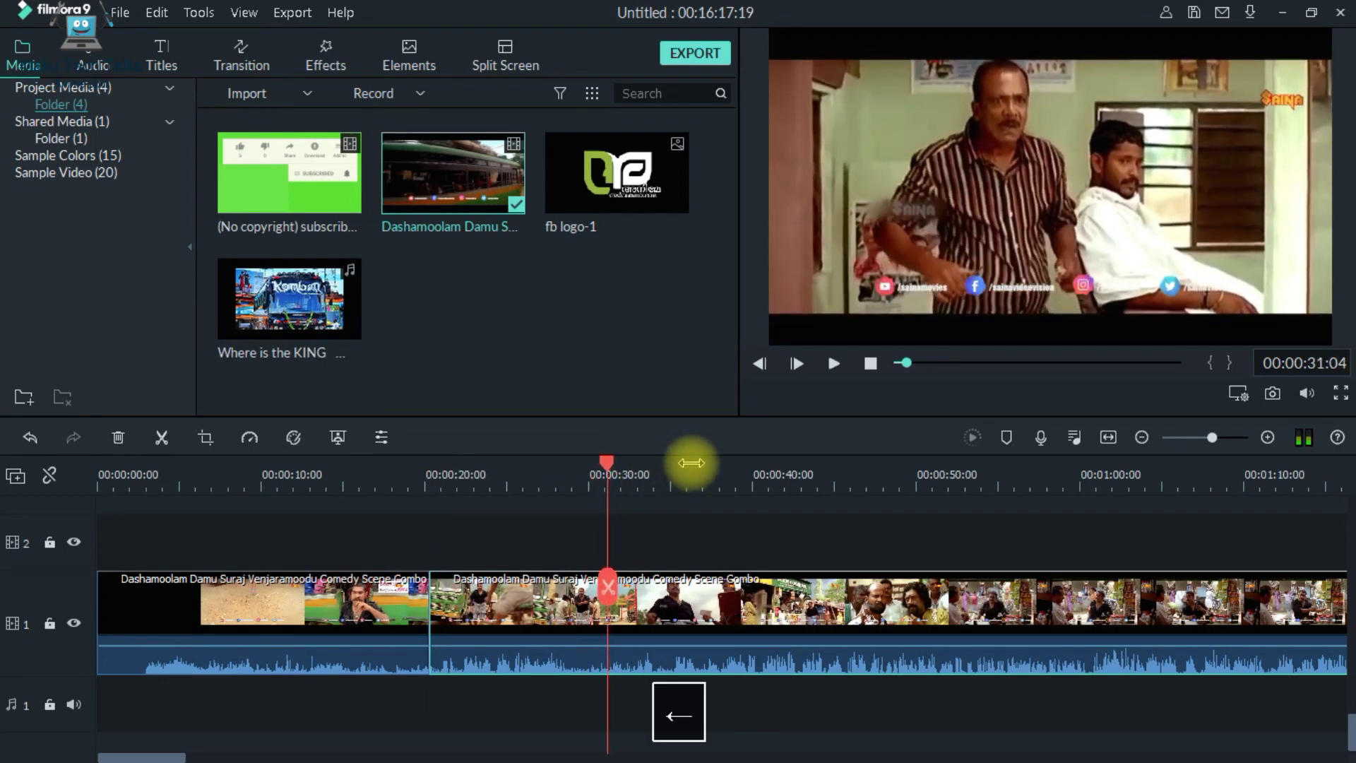
pyautogui.press('Right')
pyautogui.press('Right')
pyautogui.press('Right')
pyautogui.press('Right')
pyautogui.press('Right')
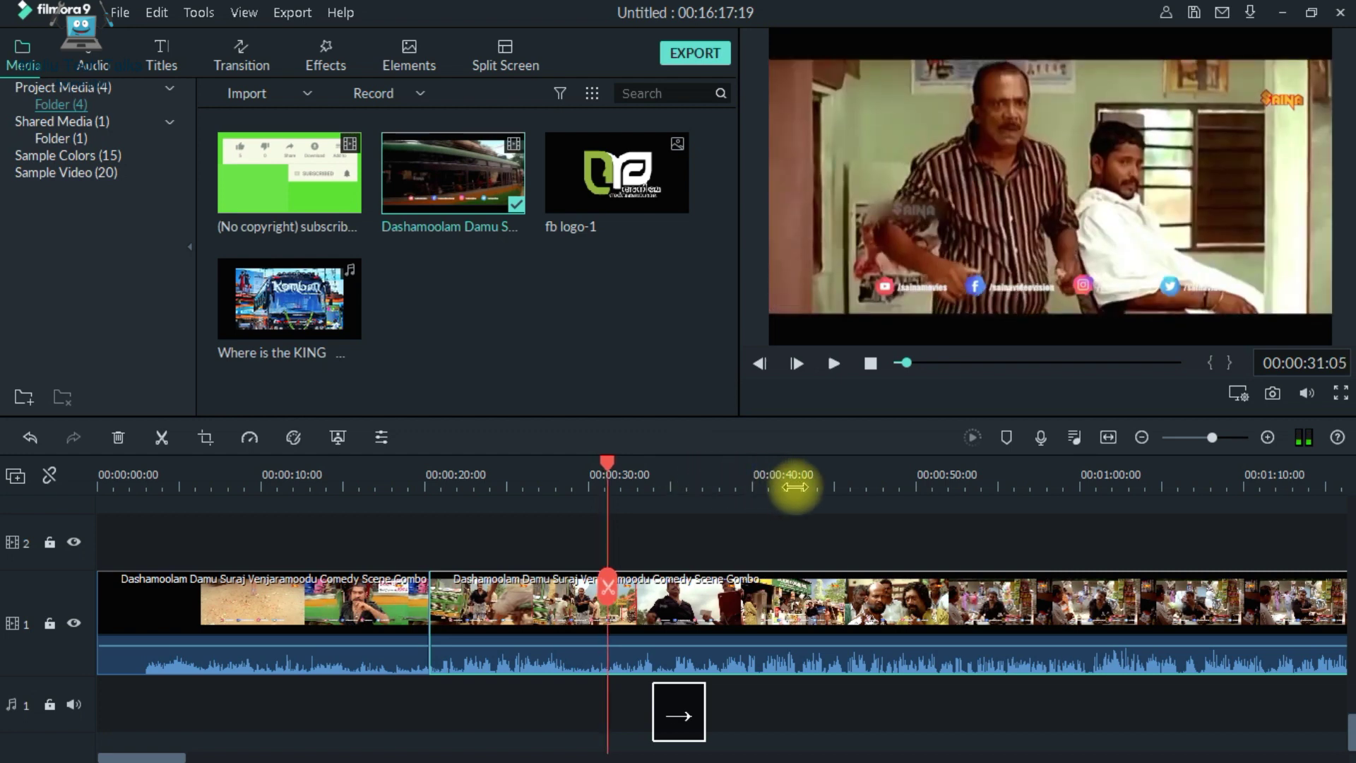
pyautogui.press('Left')
pyautogui.press('Left')
pyautogui.press('Left')
pyautogui.press('Left')
pyautogui.press('Left')
pyautogui.press('Left')
pyautogui.press('Left')
pyautogui.press('Left')
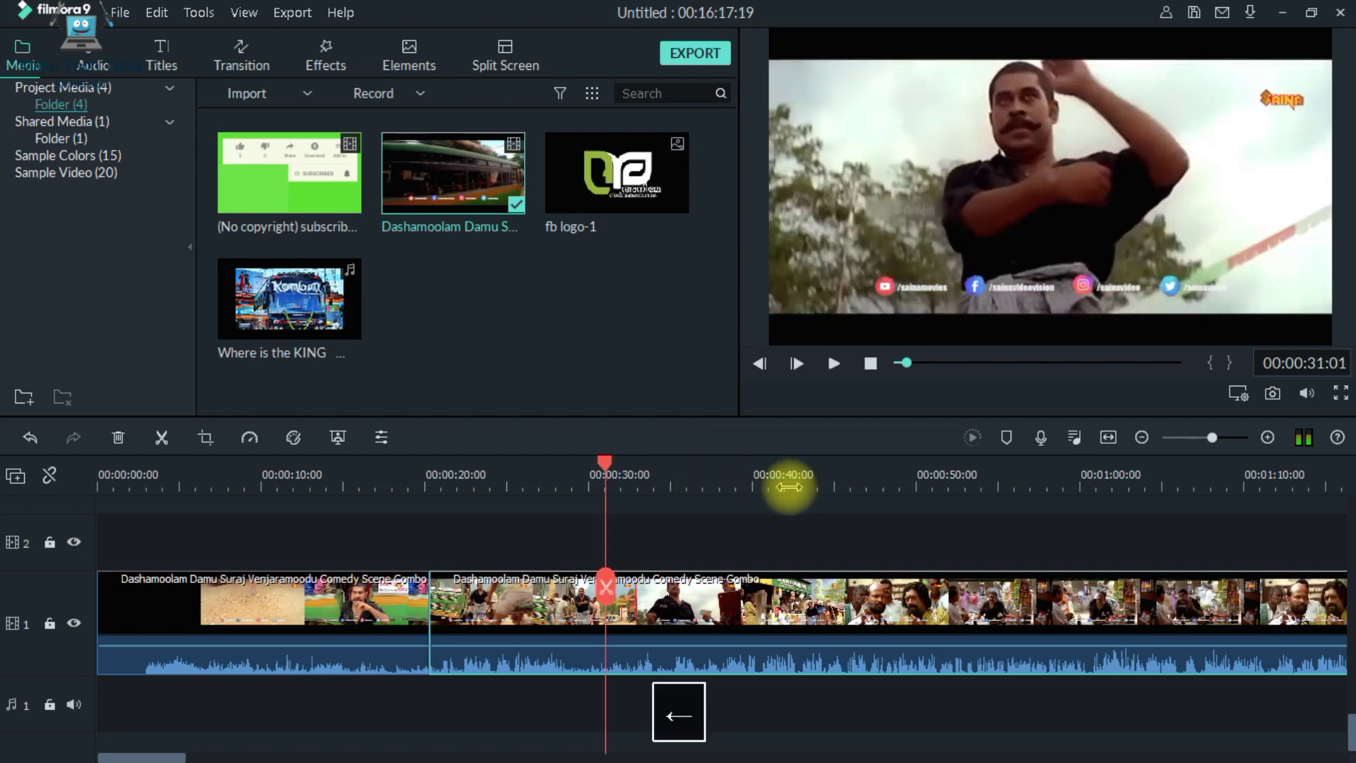
pyautogui.press('Right')
pyautogui.press('Right')
pyautogui.press('Right')
pyautogui.press('Right')
pyautogui.press('Right')
pyautogui.press('Right')
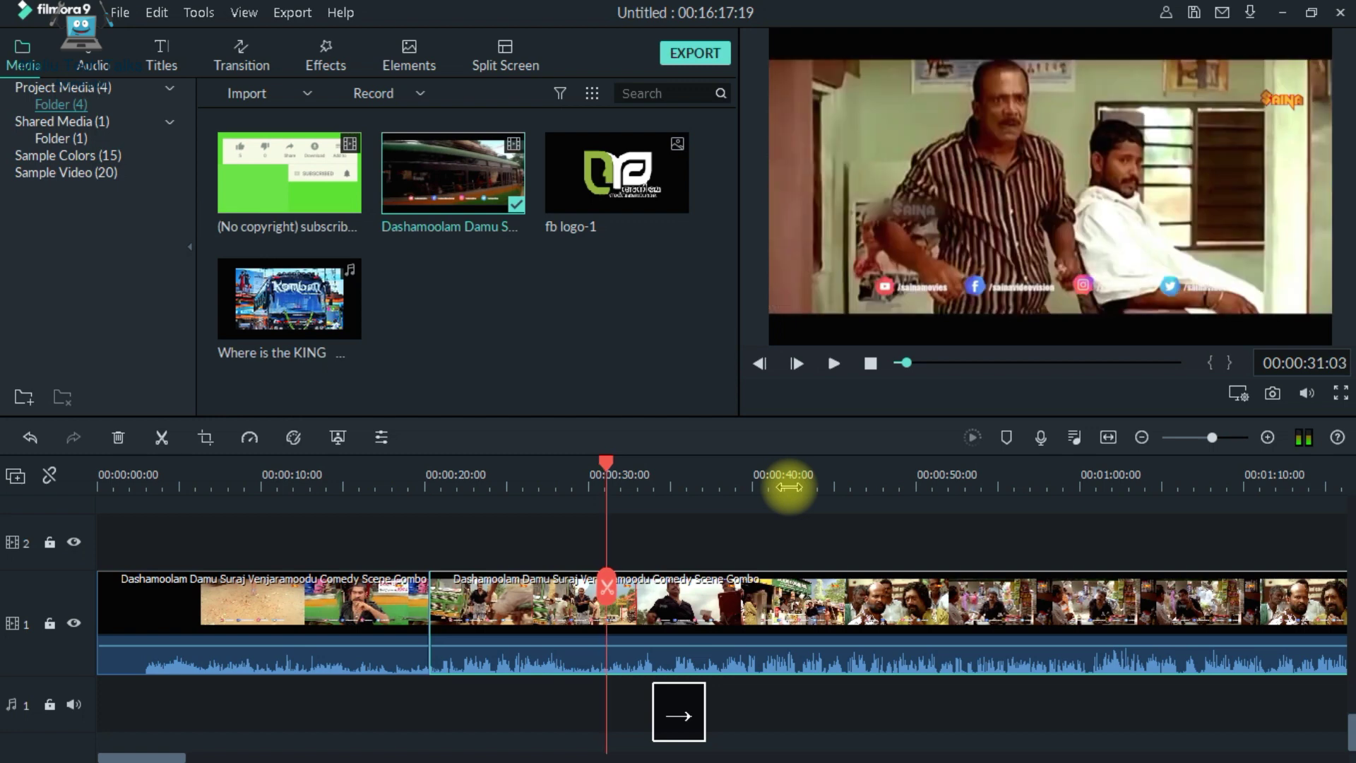
pyautogui.press('Left')
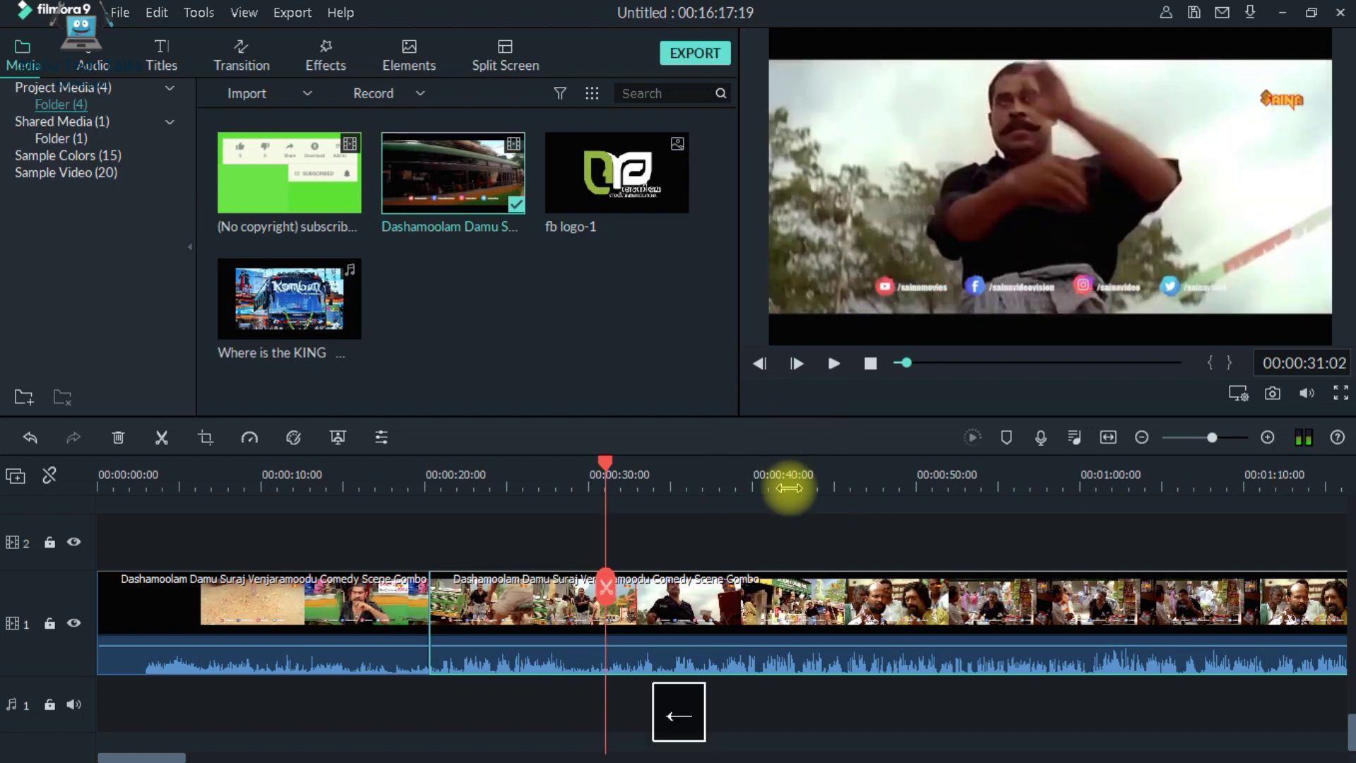
pyautogui.hotkey('ctrl', 'b')
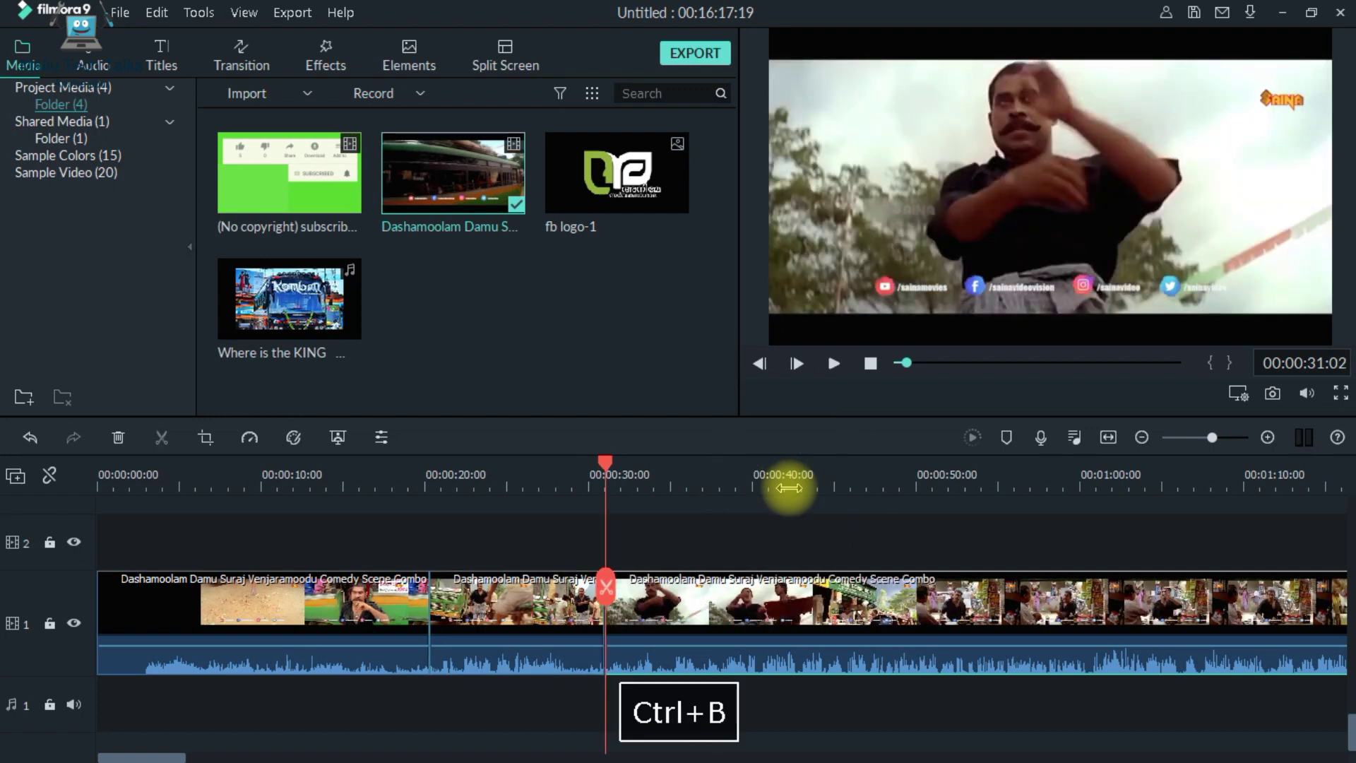
# Delete the parts of the video after 00:00:31:02 and before 00:00:20:11, keeping only the middle segment.
pyautogui.press('Delete')
pyautogui.click(289, 599)
pyautogui.press('Delete')
# Detach the audio from the remaining clip and move the video part along track 1 to start at about 00:00:42.
pyautogui.rightClick(530, 613)
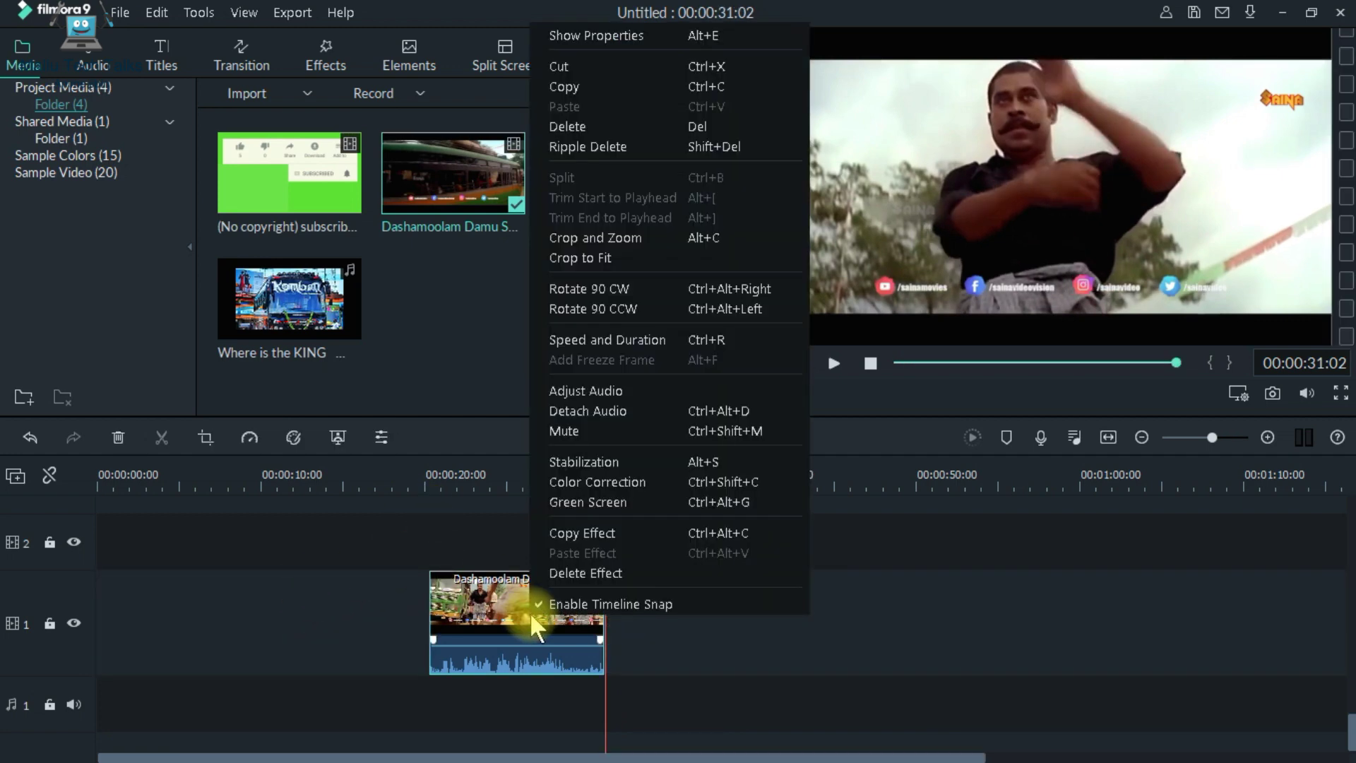
pyautogui.click(647, 412)
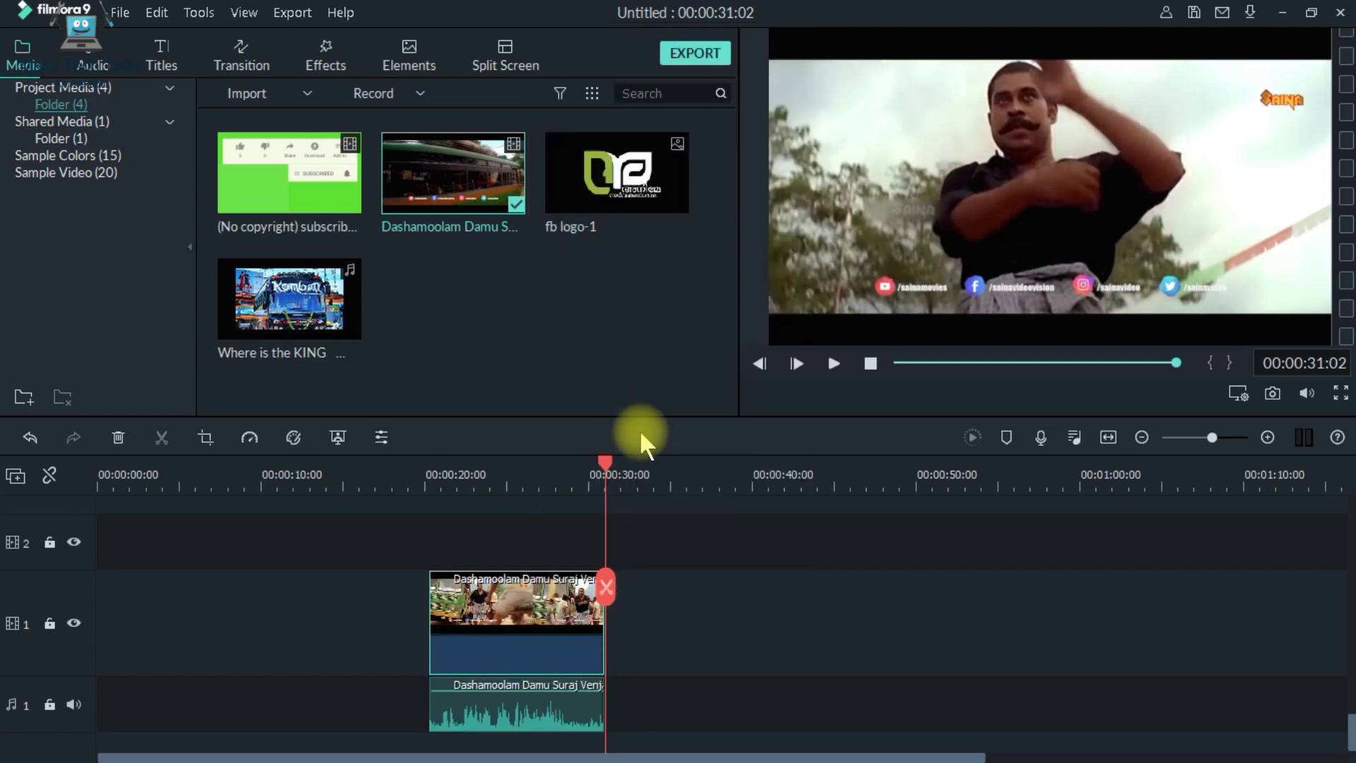
pyautogui.moveTo(507, 626); pyautogui.dragTo(853, 621)
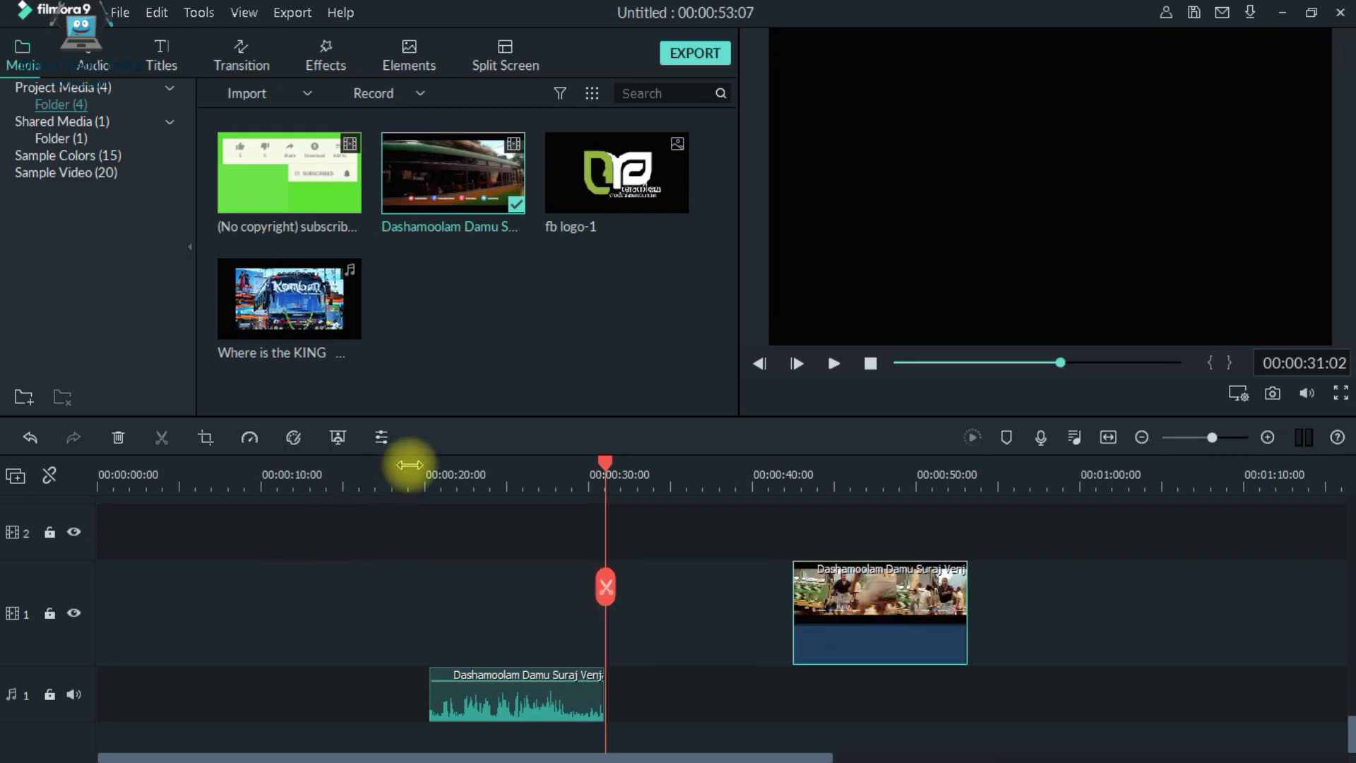
# Play the separated video clip and the detached audio clip individually to check each one.
pyautogui.click(800, 468)
pyautogui.press('space')
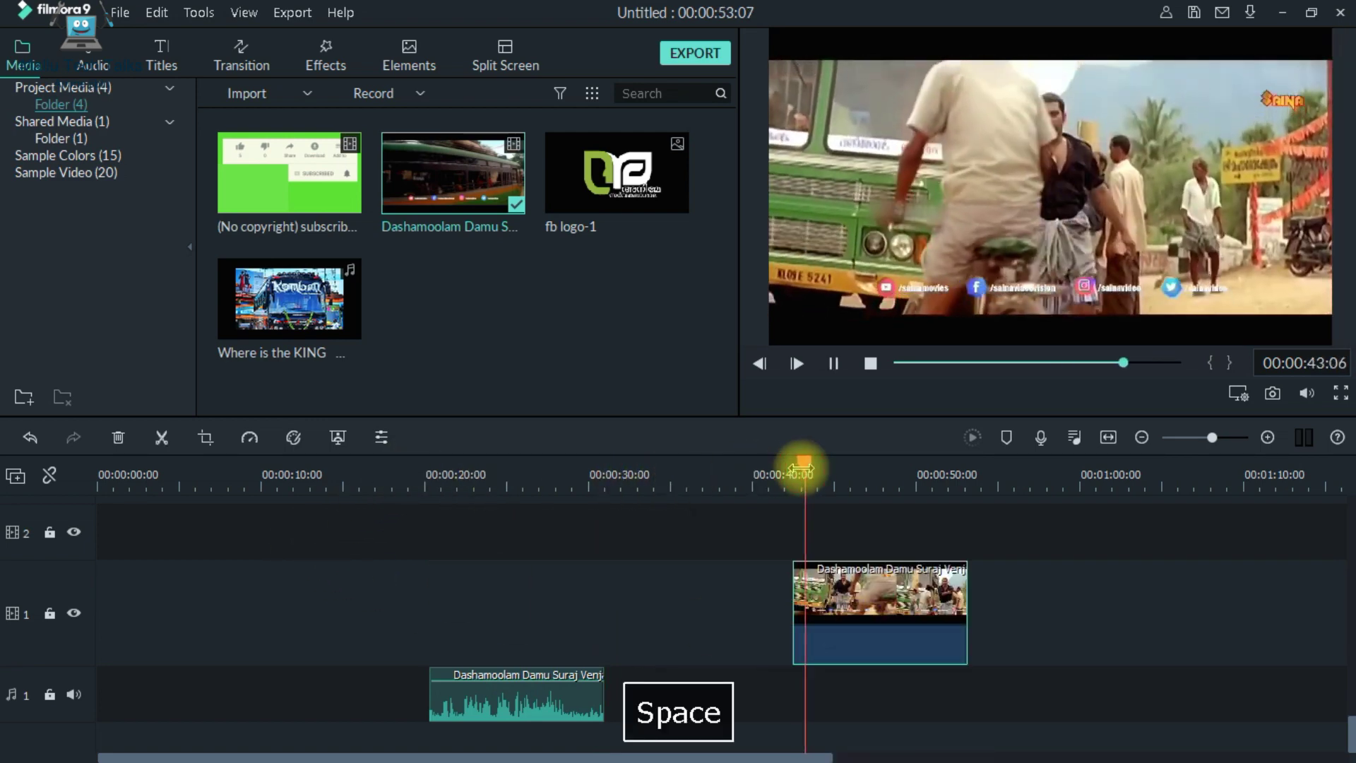
pyautogui.press('space')
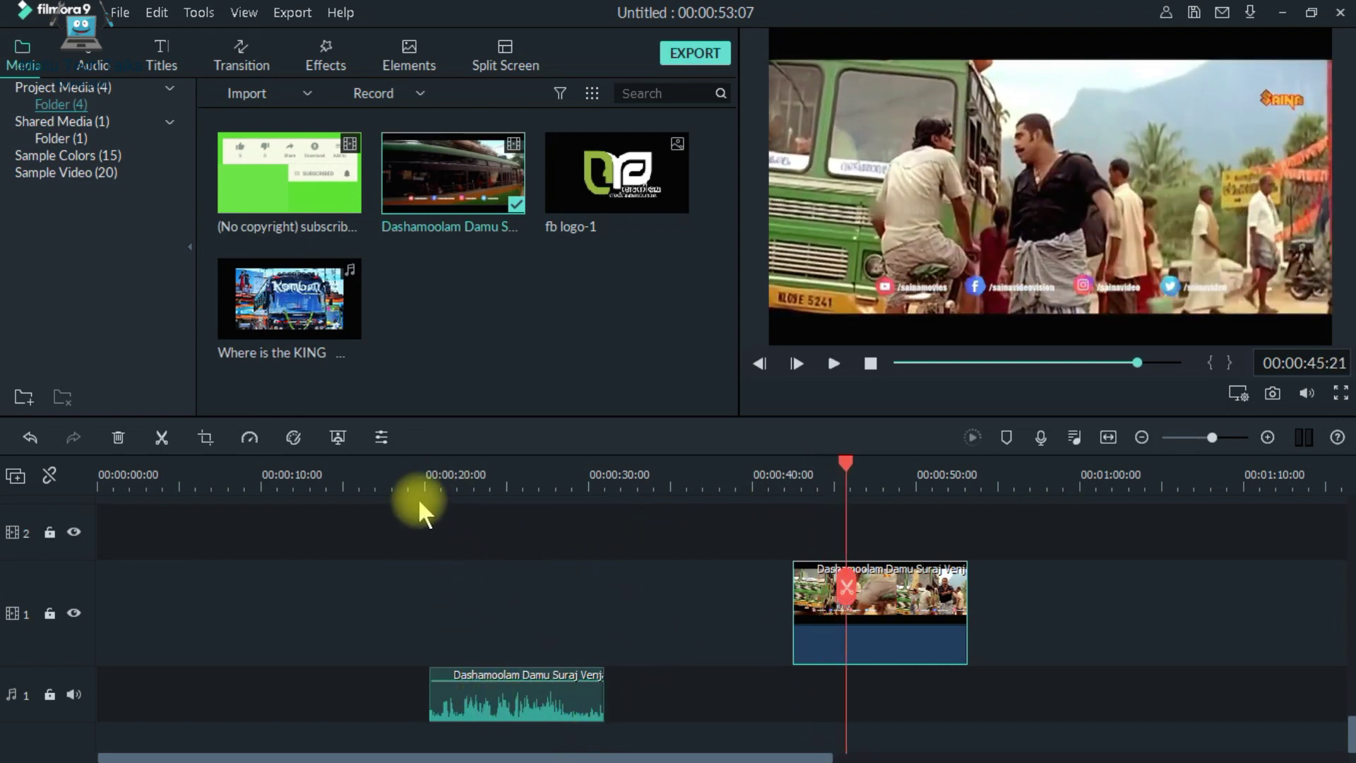
pyautogui.click(427, 471)
pyautogui.press('space')
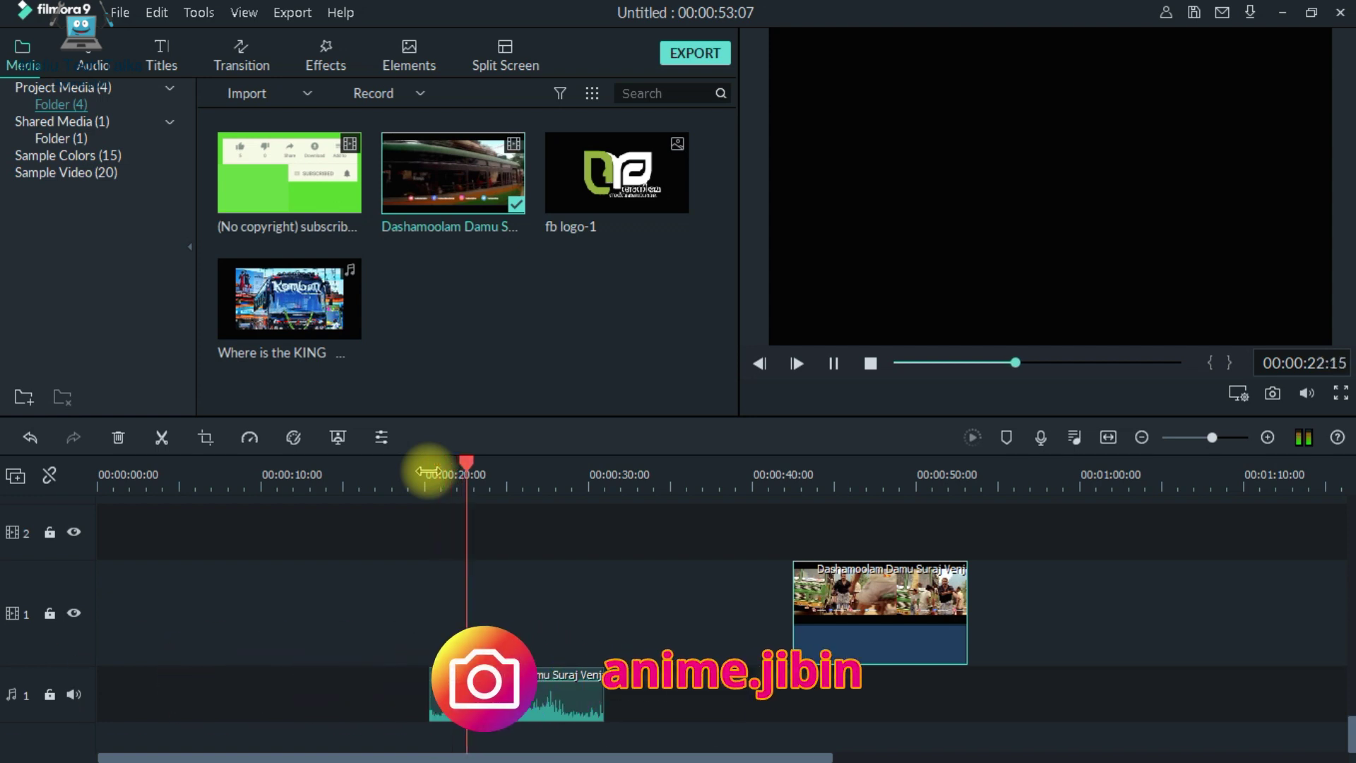
pyautogui.press('space')
# Clear the video and detached audio clips from the timeline and place the Dashamoolam Damu comedy video at the start of video track 1.
pyautogui.click(792, 590)
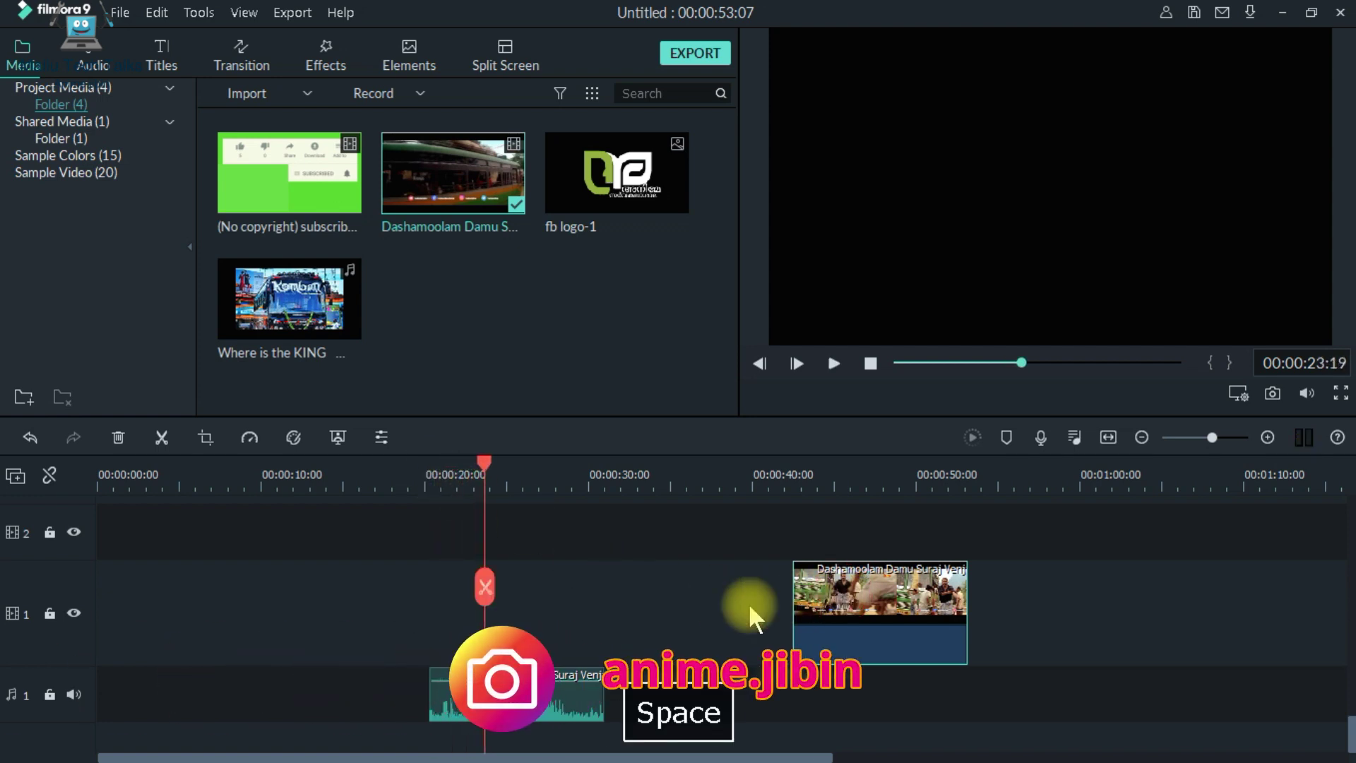
pyautogui.press('Delete')
pyautogui.click(570, 688)
pyautogui.press('Delete')
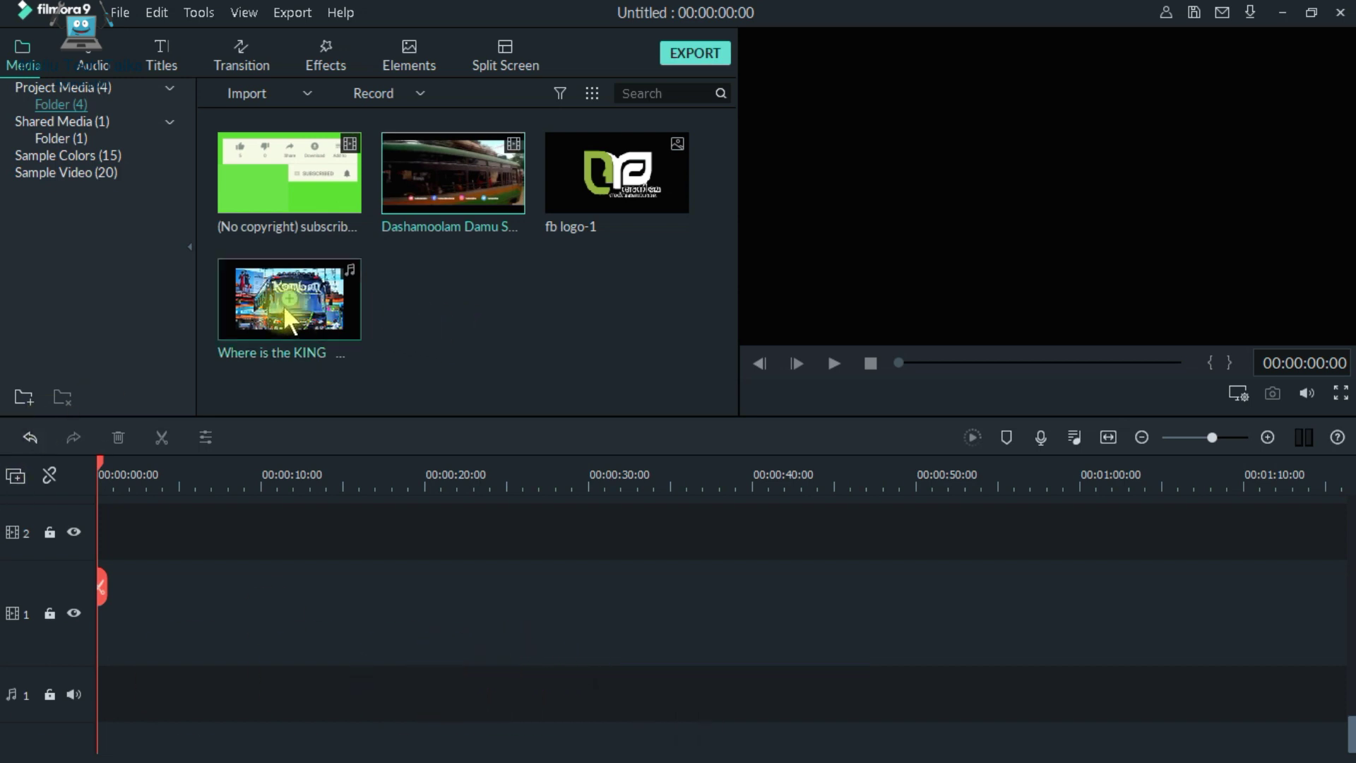
pyautogui.moveTo(428, 206); pyautogui.dragTo(15, 719)
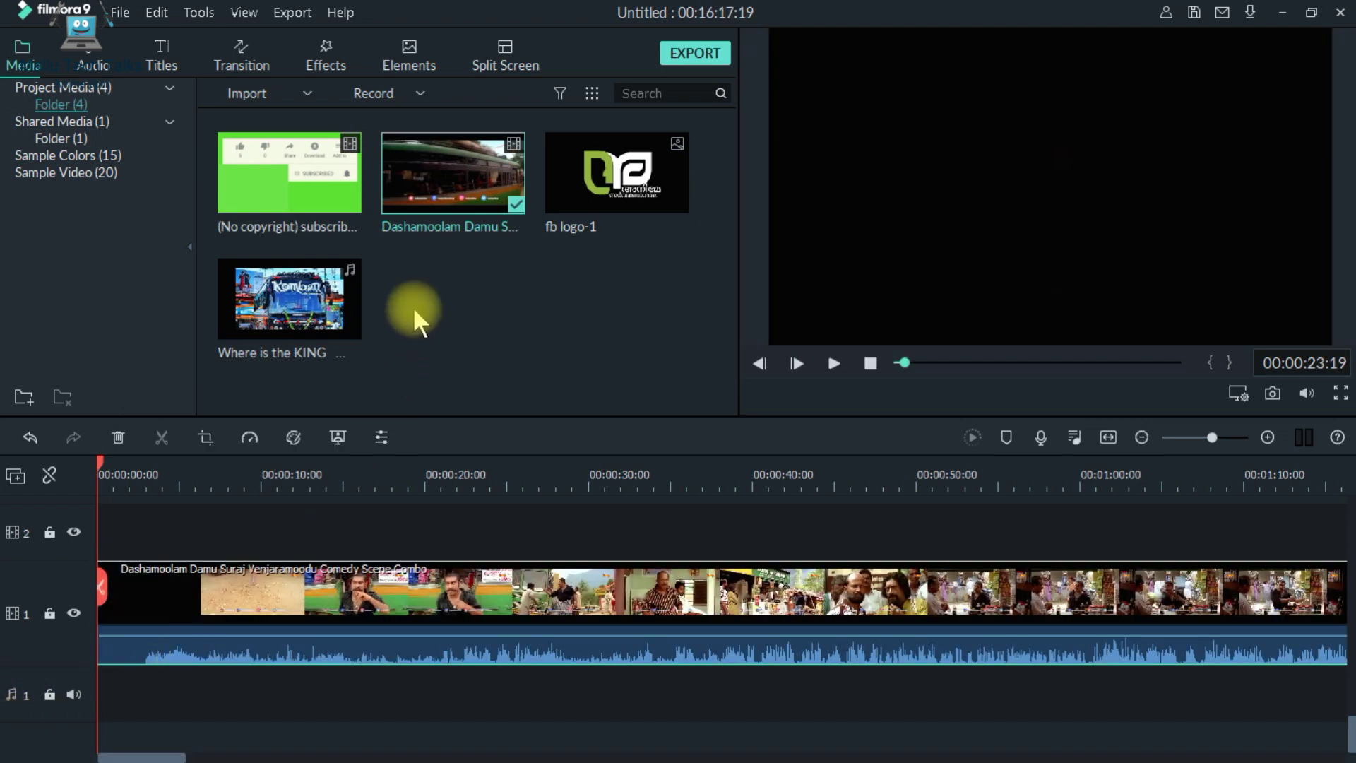
# Place the "Where is the KING" song on audio track 1 starting at about 00:00:10:19 and move the playhead to its start.
pyautogui.moveTo(314, 336); pyautogui.dragTo(271, 694)
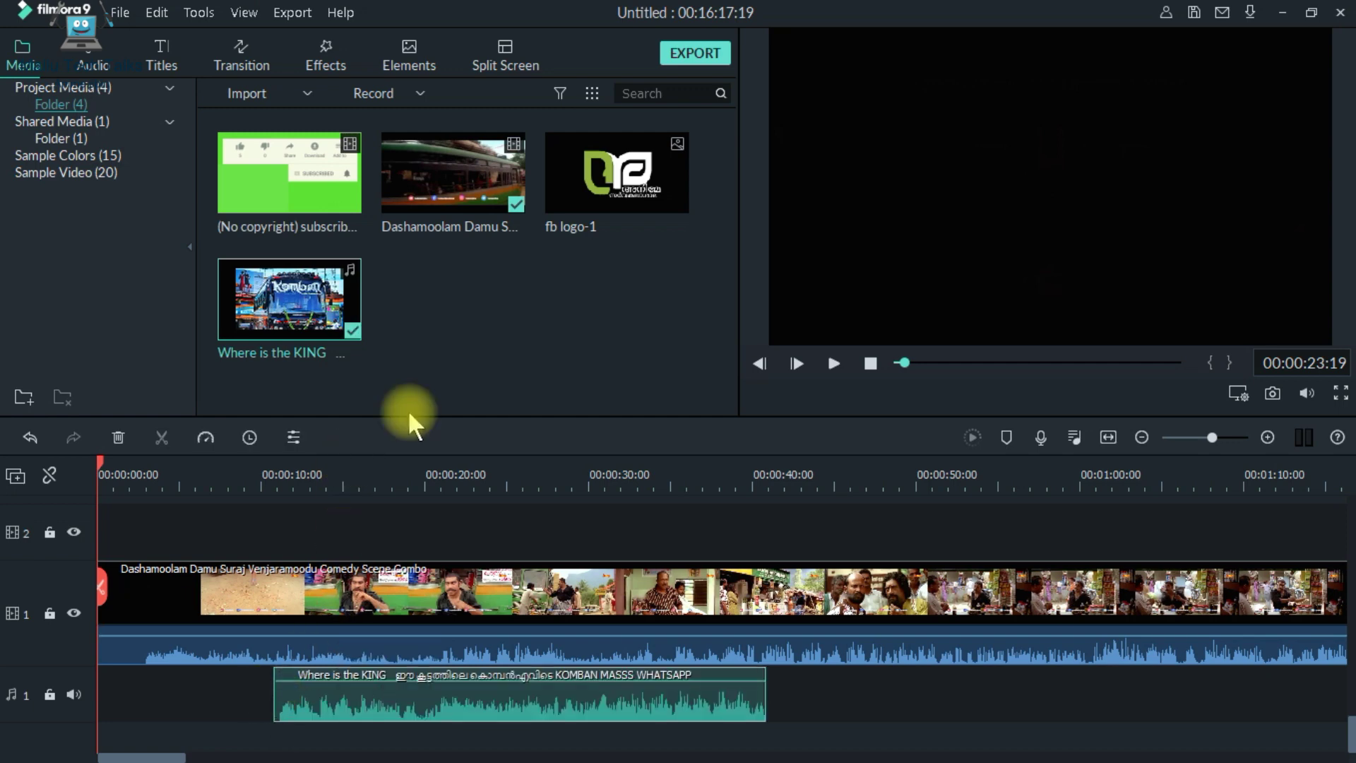
pyautogui.click(290, 469)
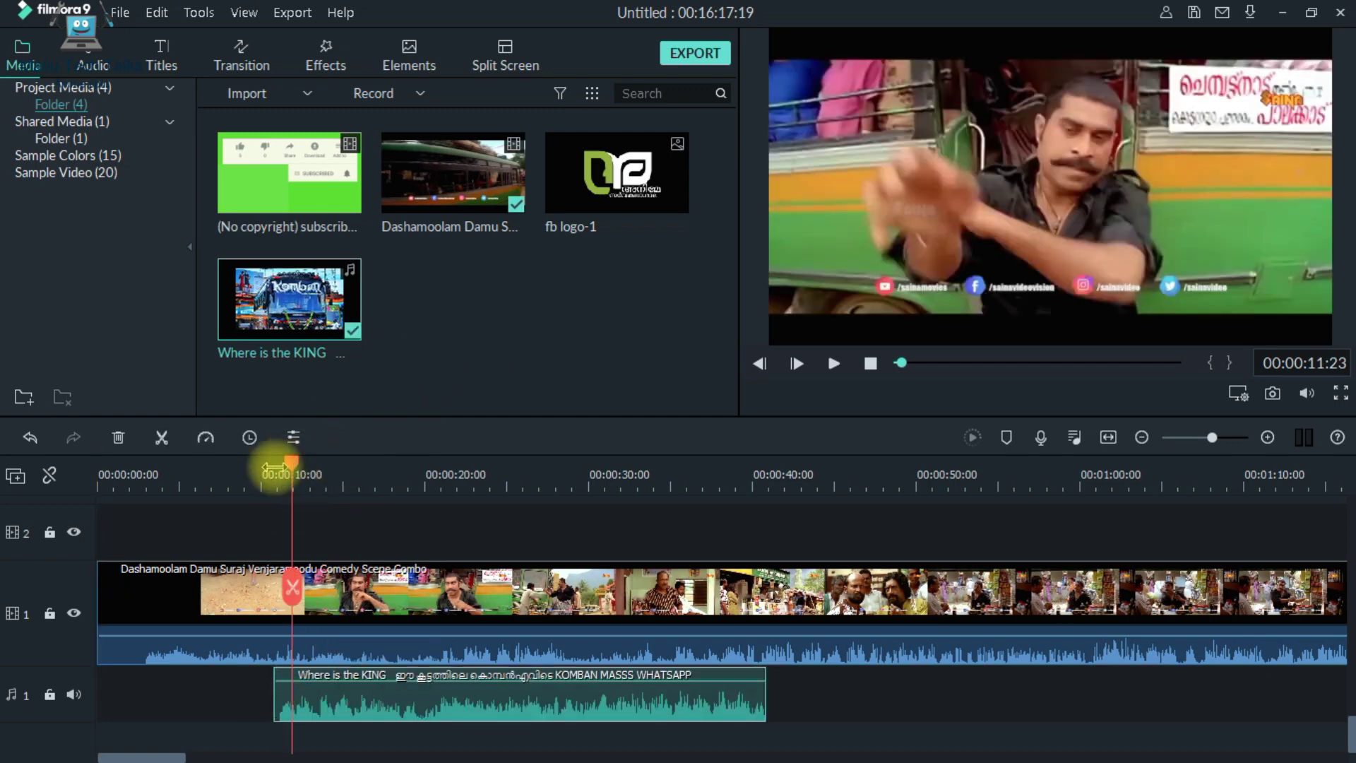
pyautogui.click(273, 470)
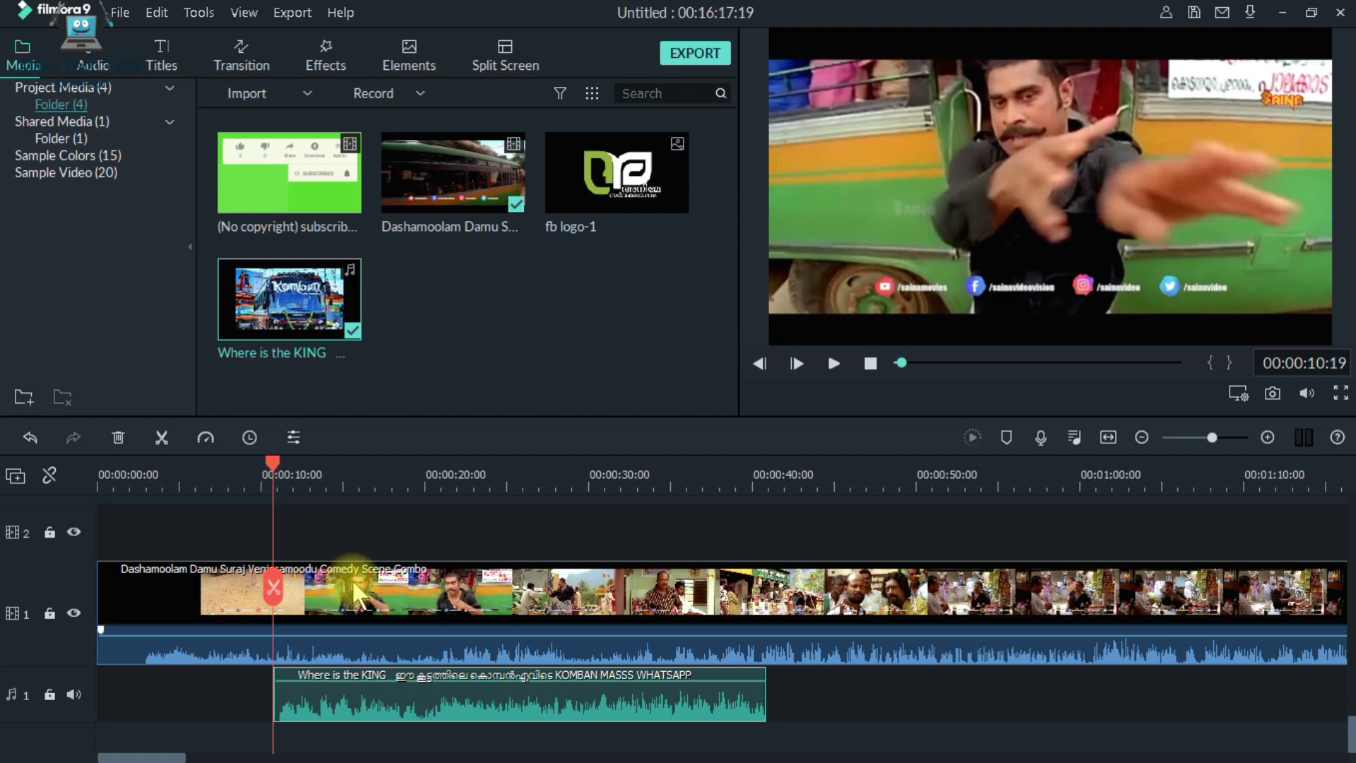
# Open the song clip's audio settings and lower its volume to -21.31 dB.
pyautogui.doubleClick(381, 593)
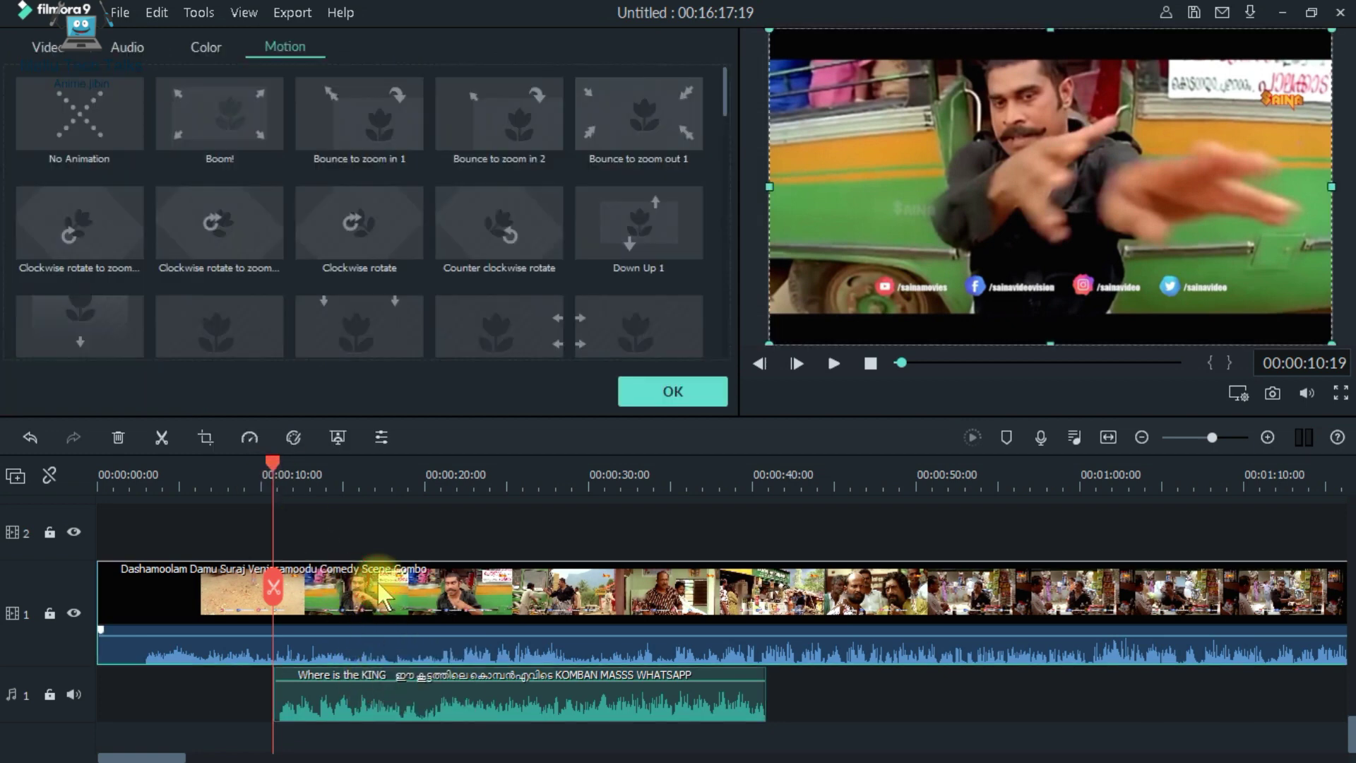
pyautogui.doubleClick(388, 699)
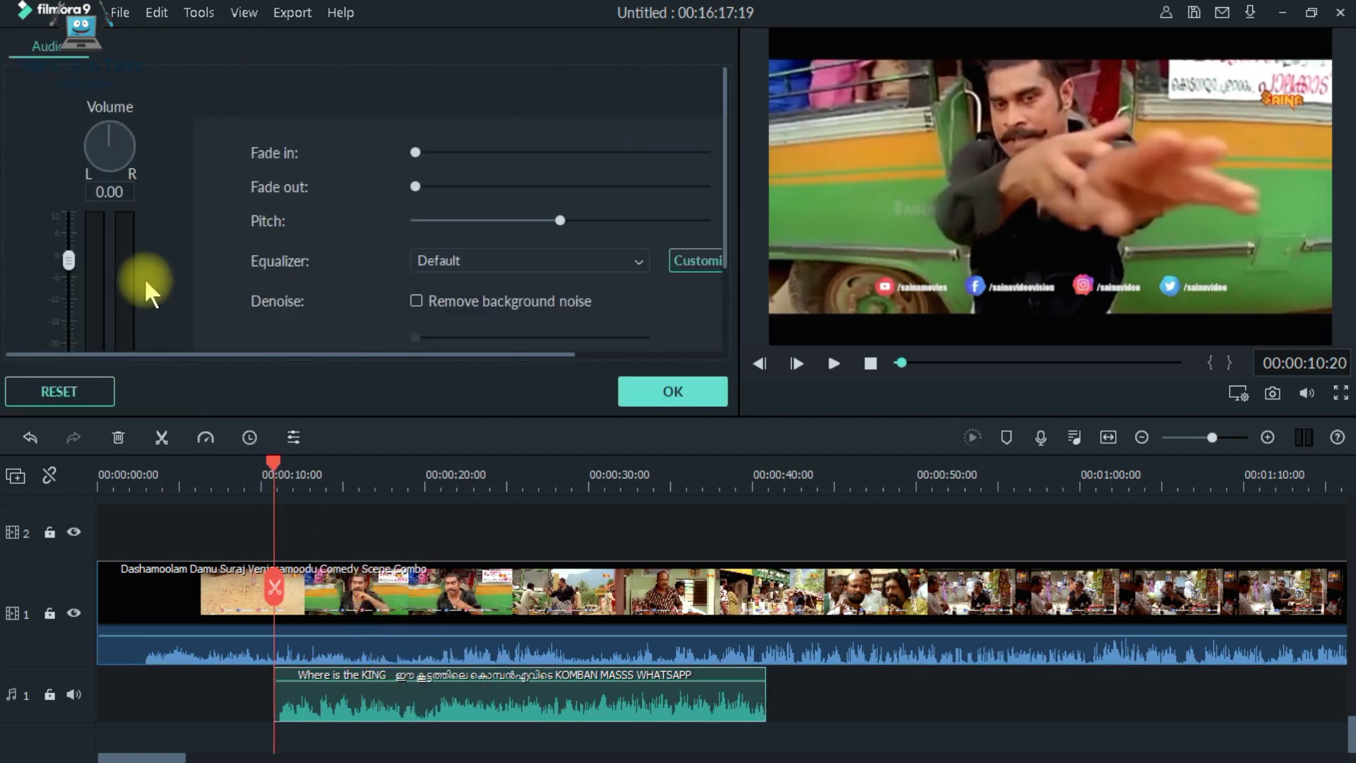
pyautogui.scroll(-2, 86, 240)
pyautogui.moveTo(68, 143); pyautogui.dragTo(59, 236)
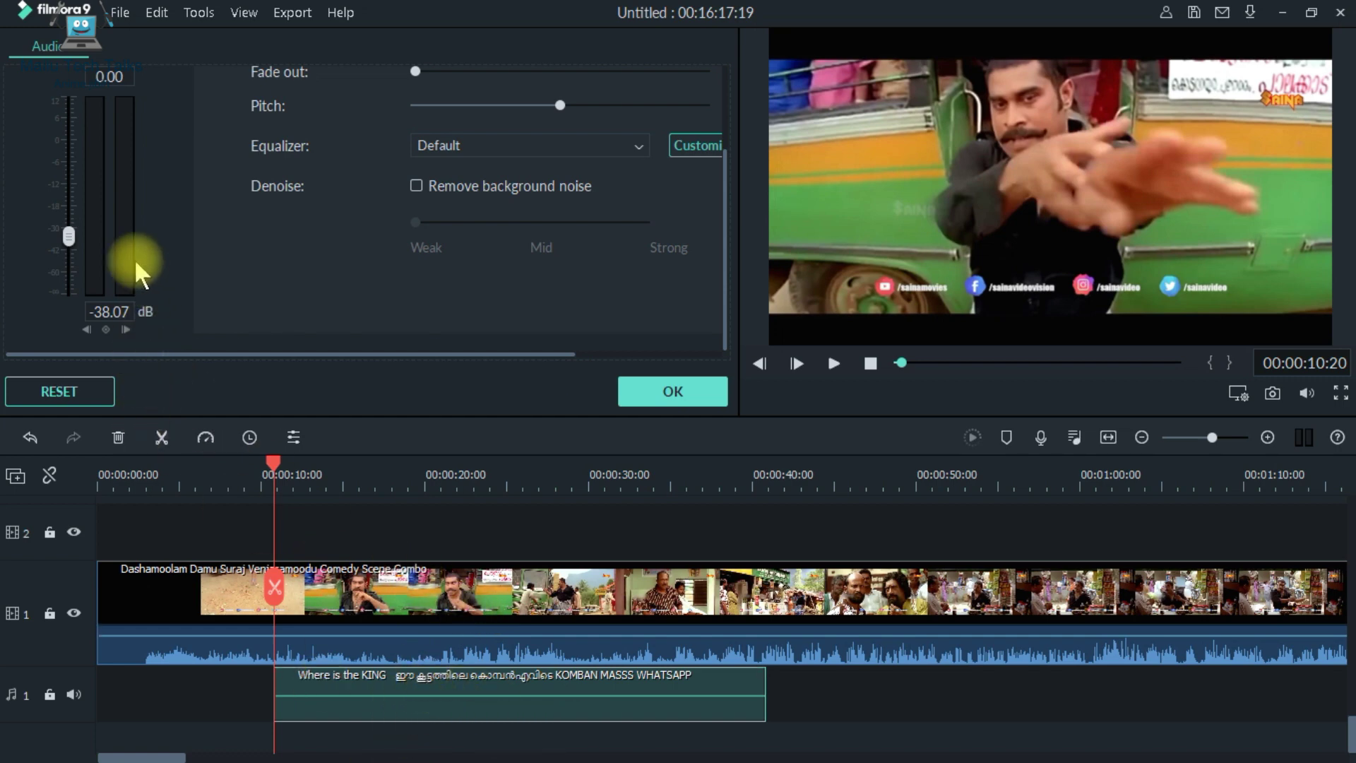
pyautogui.moveTo(68, 235)
pyautogui.mouseDown()
pyautogui.moveTo(75, 163)
pyautogui.moveTo(66, 247)
pyautogui.moveTo(74, 209)
pyautogui.moveTo(74, 222)
pyautogui.mouseUp()
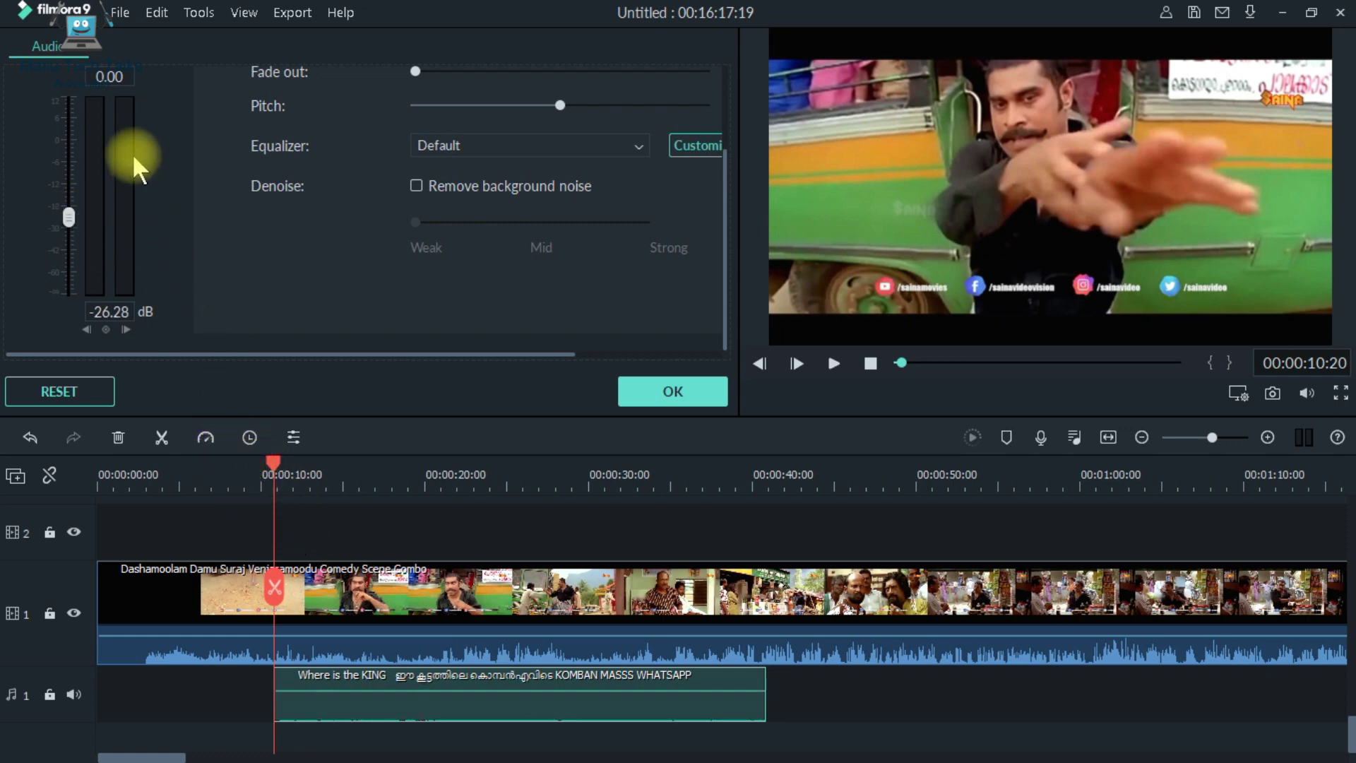
pyautogui.moveTo(74, 192); pyautogui.dragTo(70, 209)
# Play back the video with the quieter song, stop, and delete the song from audio track 1.
pyautogui.press('space')
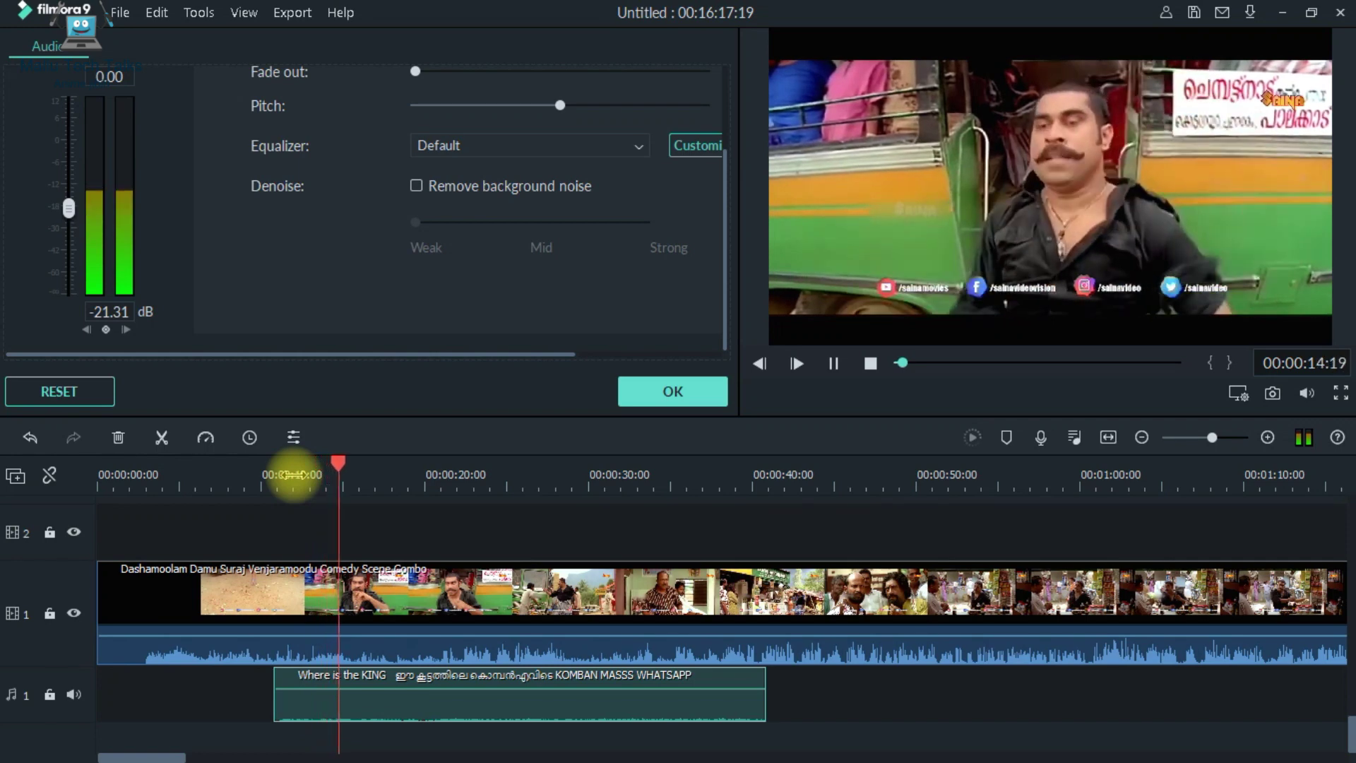
pyautogui.press('space')
pyautogui.click(557, 705)
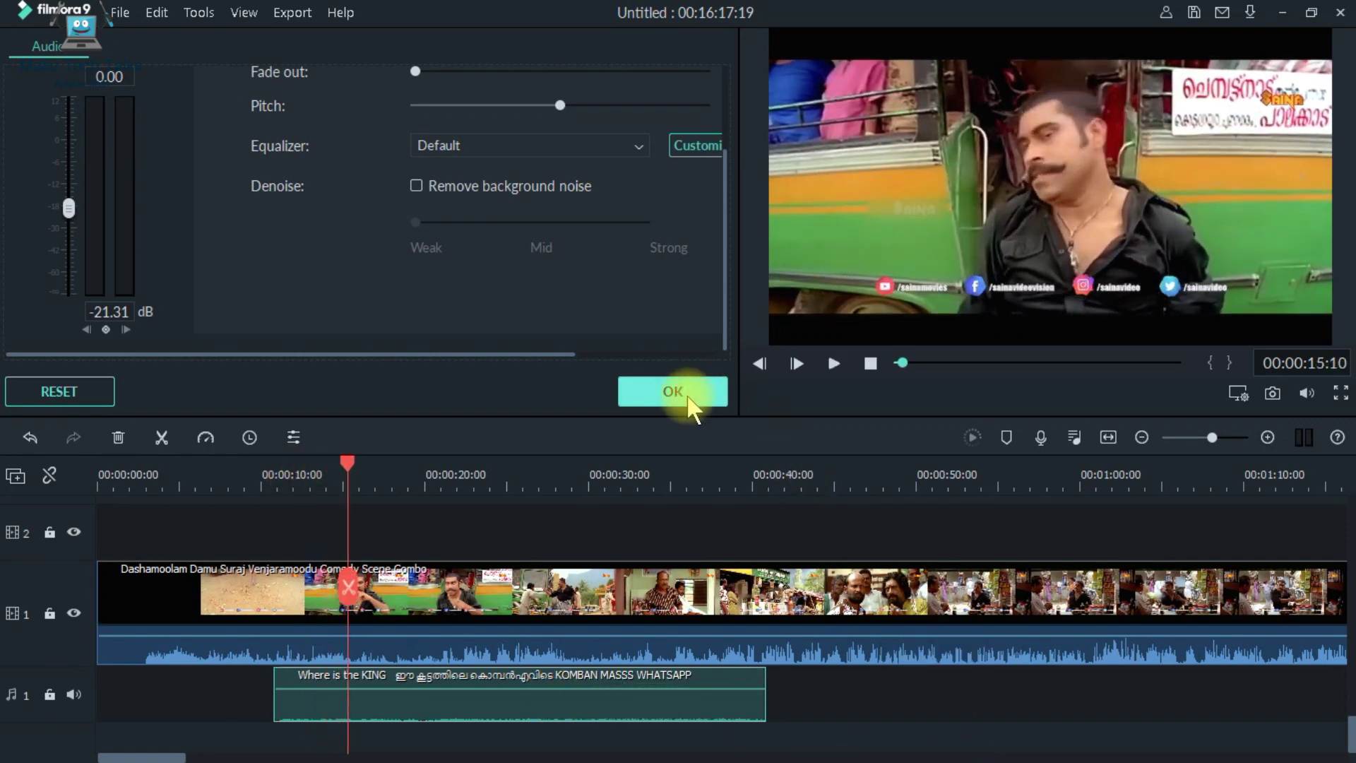
pyautogui.press('Delete')
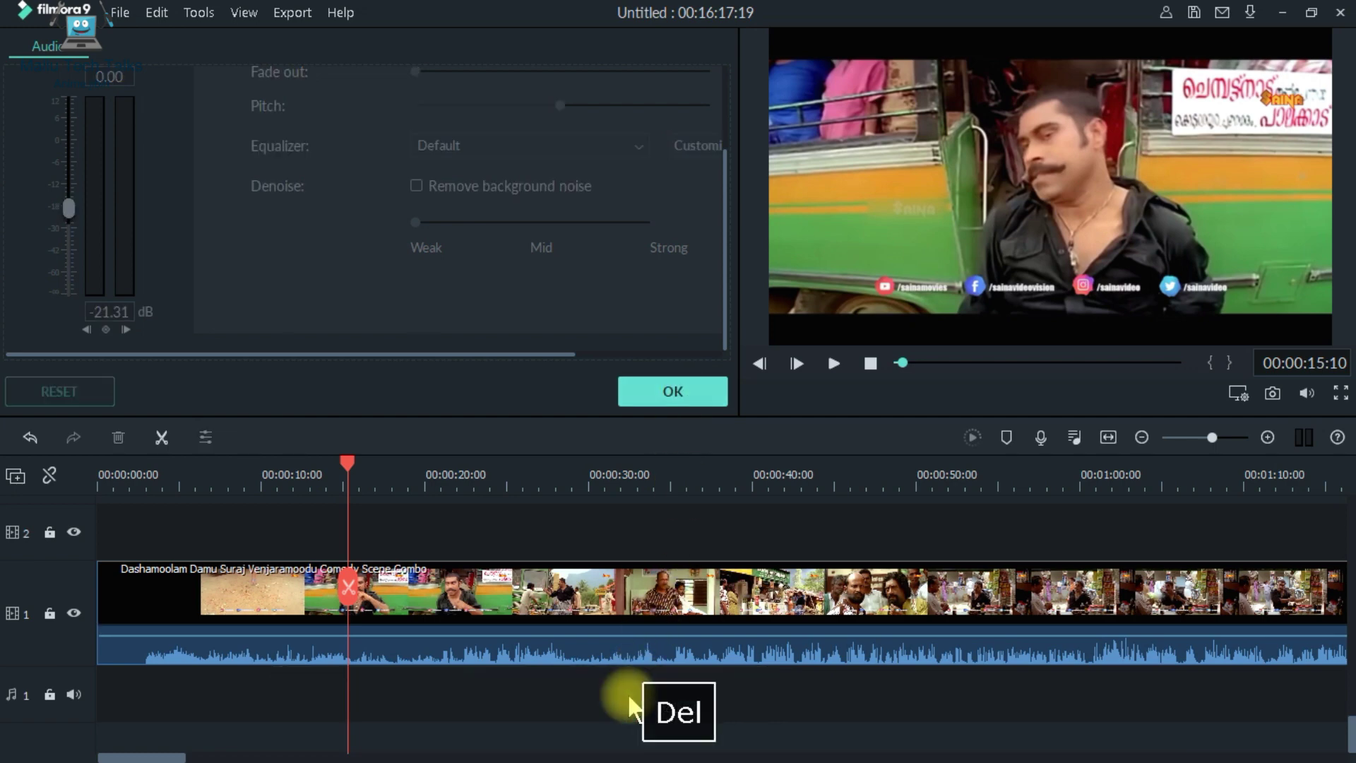
# Place the Dashamoolam Damu video on track 1 and fb logo-1 at the start of track 2, extending the logo to about 00:00:20.
pyautogui.moveTo(447, 201); pyautogui.dragTo(67, 691)
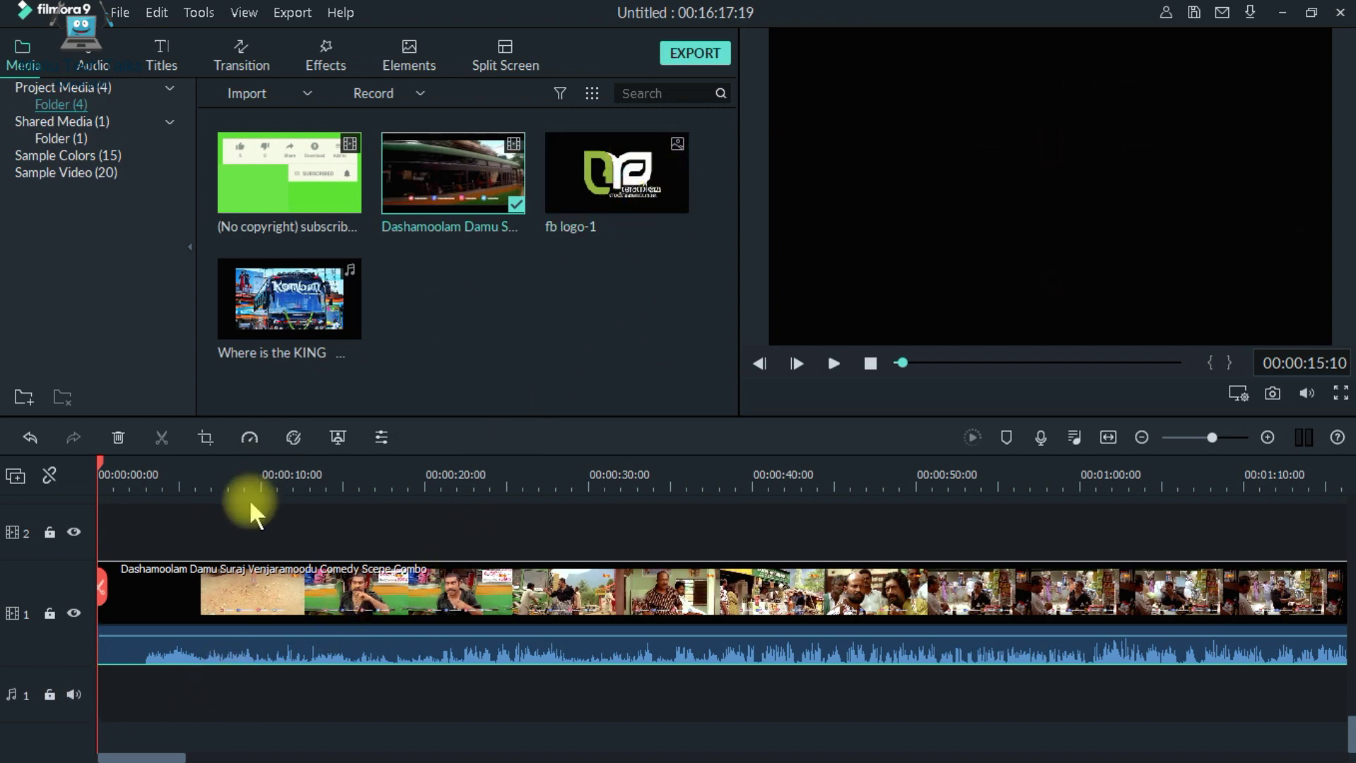
pyautogui.scroll(2, 359, 461)
pyautogui.moveTo(648, 212); pyautogui.dragTo(91, 663)
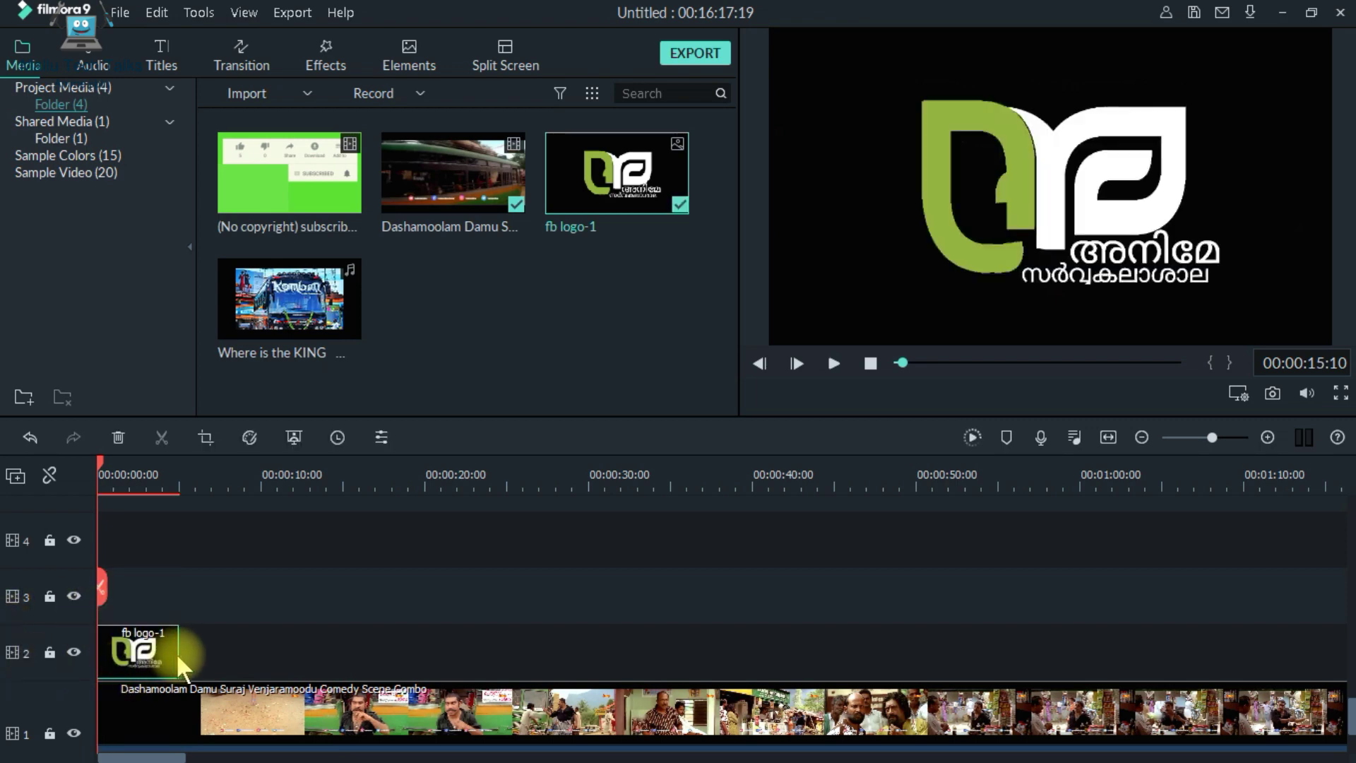
pyautogui.moveTo(179, 651); pyautogui.dragTo(409, 664)
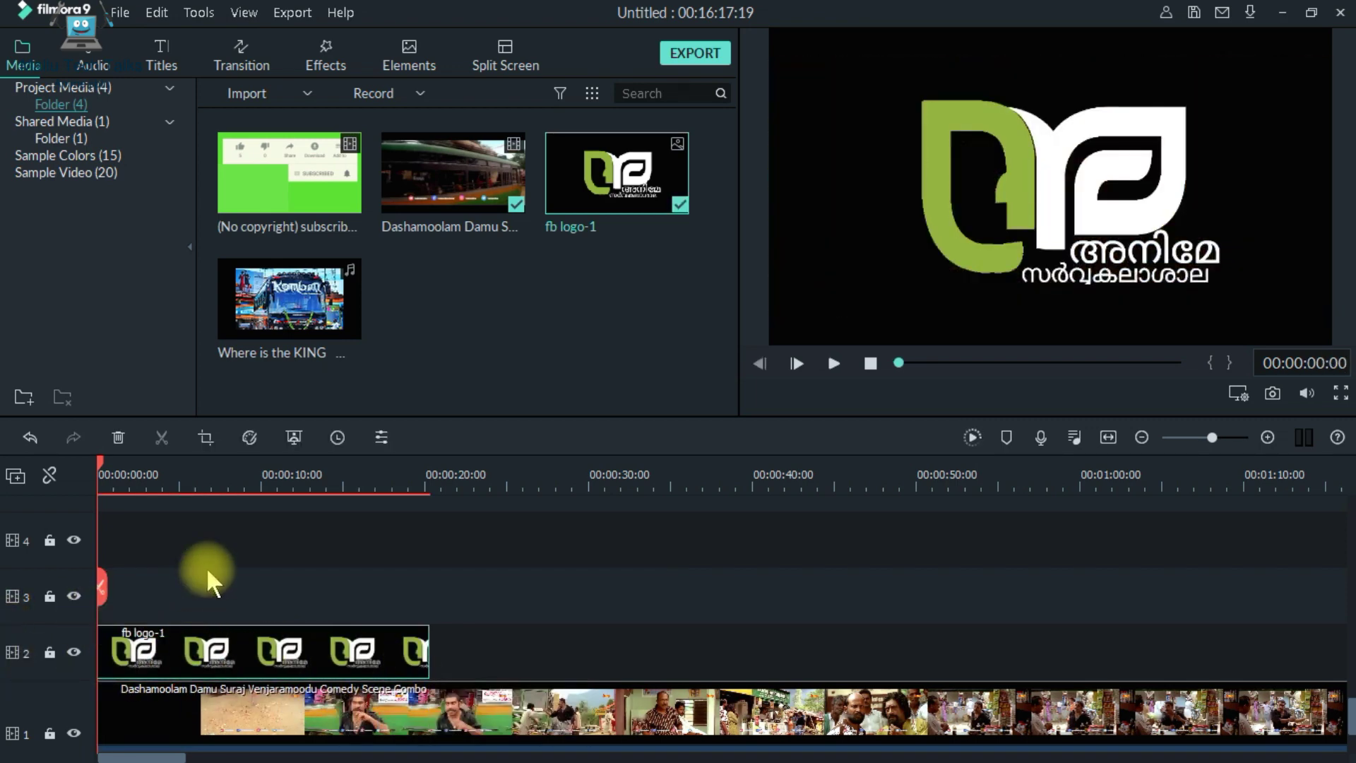
# Preview the logo overlay, shrink the logo to about half its size and move it to the upper-left corner of the picture.
pyautogui.press('space')
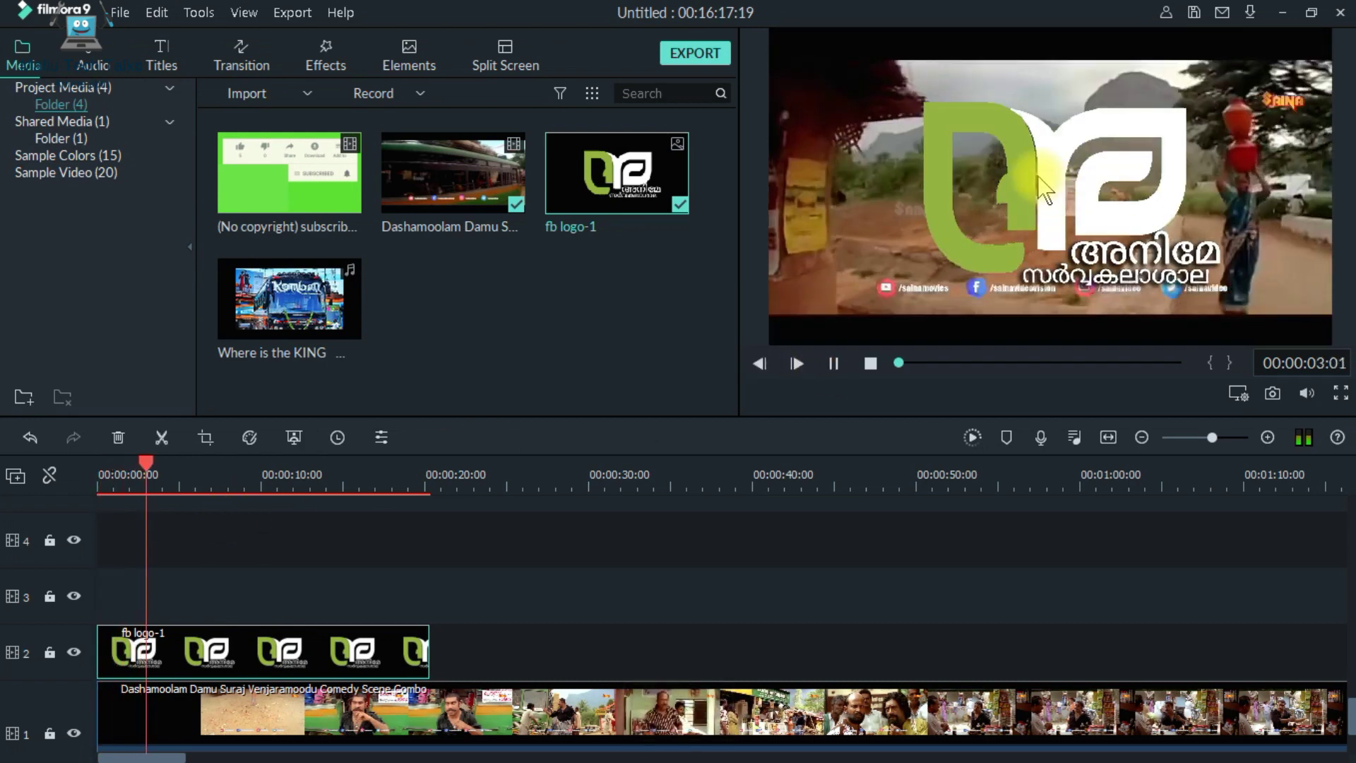
pyautogui.press('space')
pyautogui.click(946, 156)
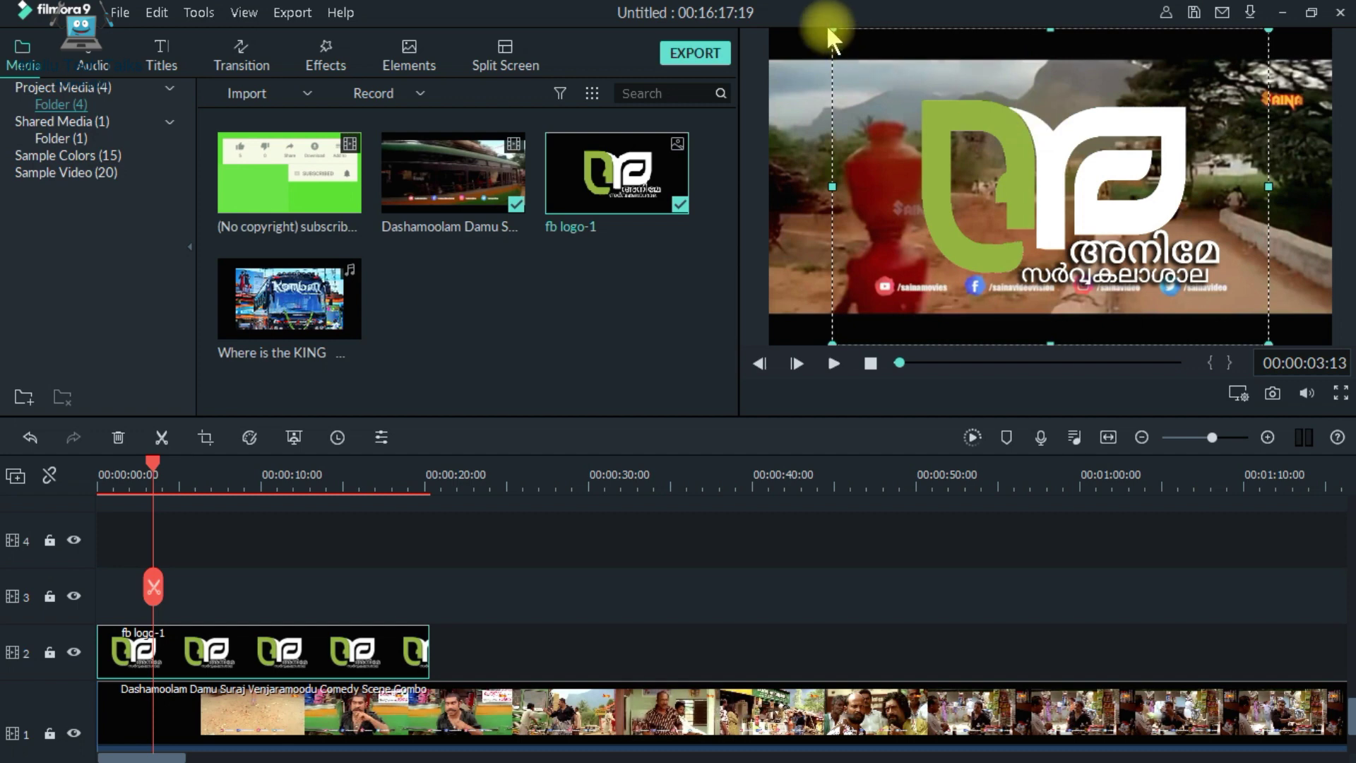
pyautogui.moveTo(832, 30); pyautogui.dragTo(1045, 183)
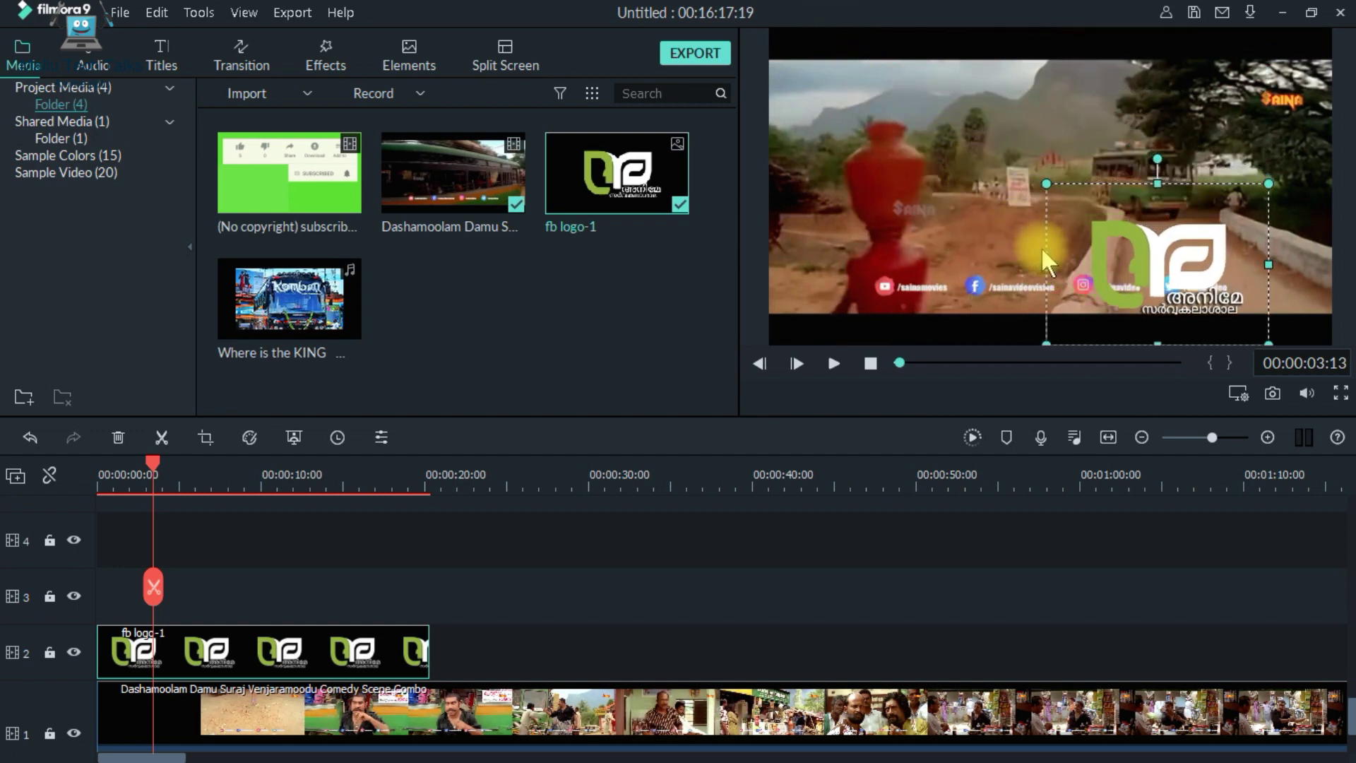
pyautogui.moveTo(1161, 255); pyautogui.dragTo(874, 97)
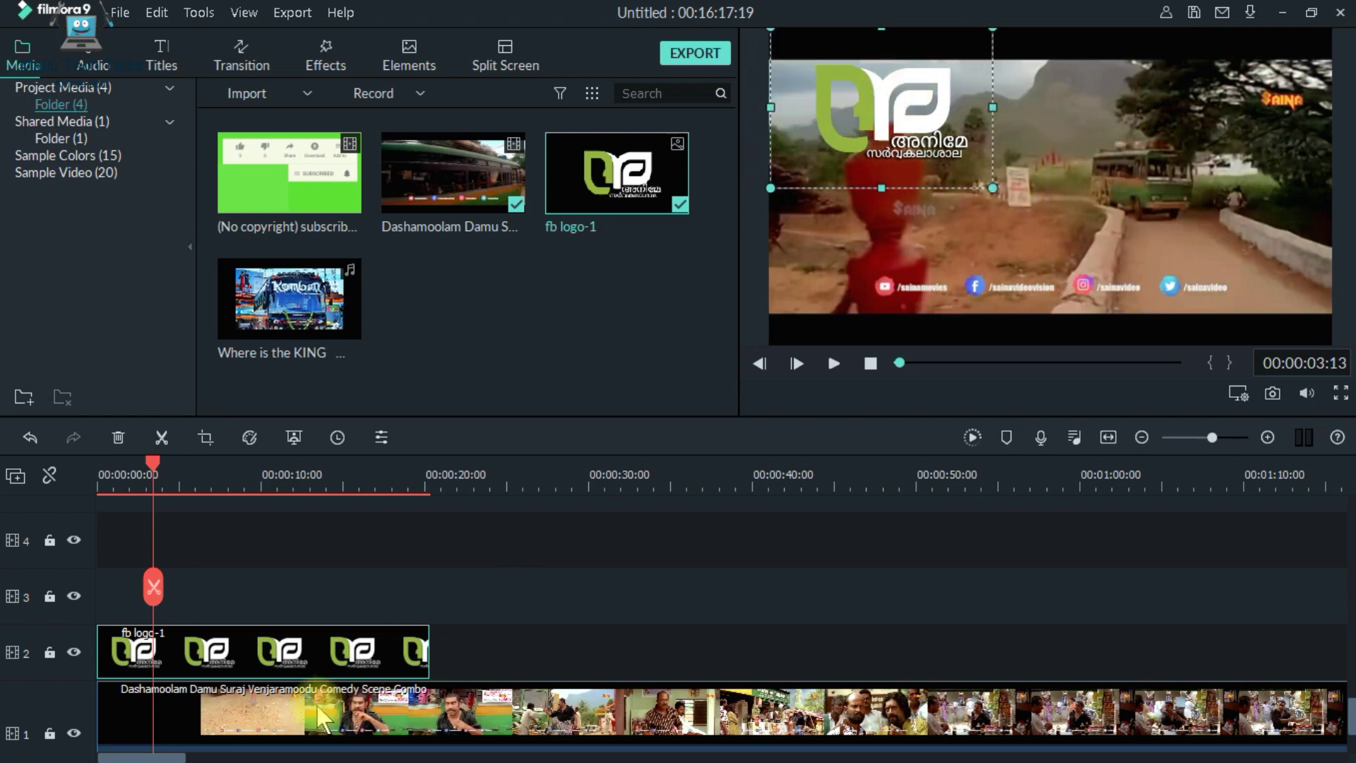
# Examine the logo clip's Image, Color and Motion settings.
pyautogui.doubleClick(278, 668)
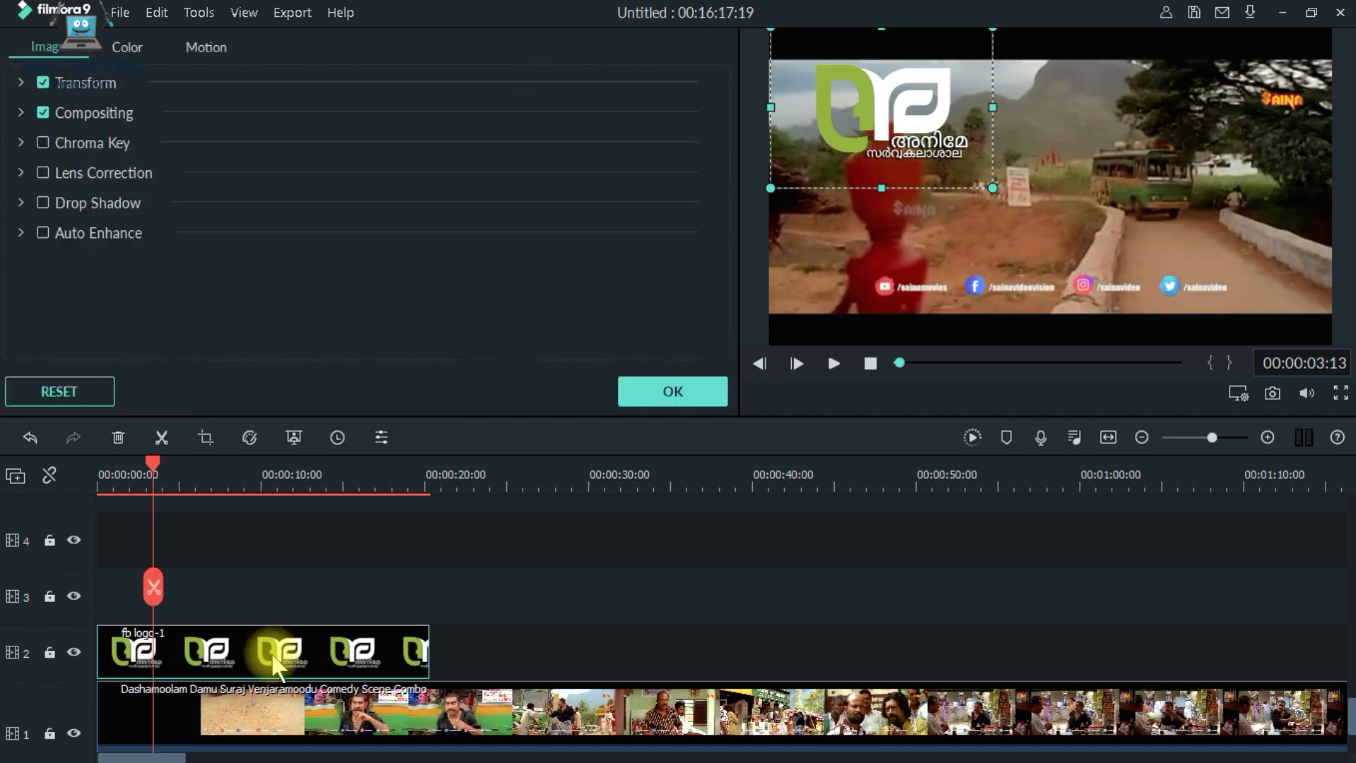
pyautogui.click(127, 46)
pyautogui.click(207, 47)
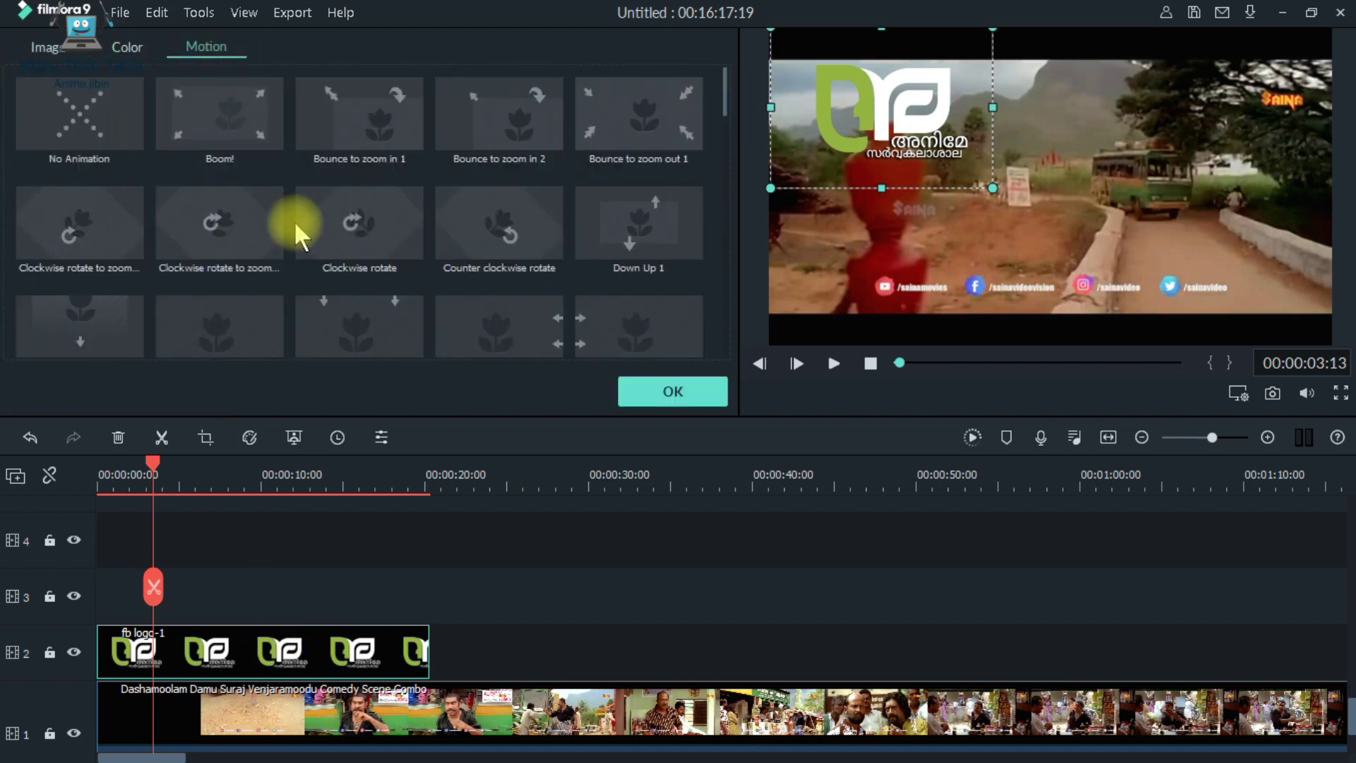
pyautogui.click(65, 50)
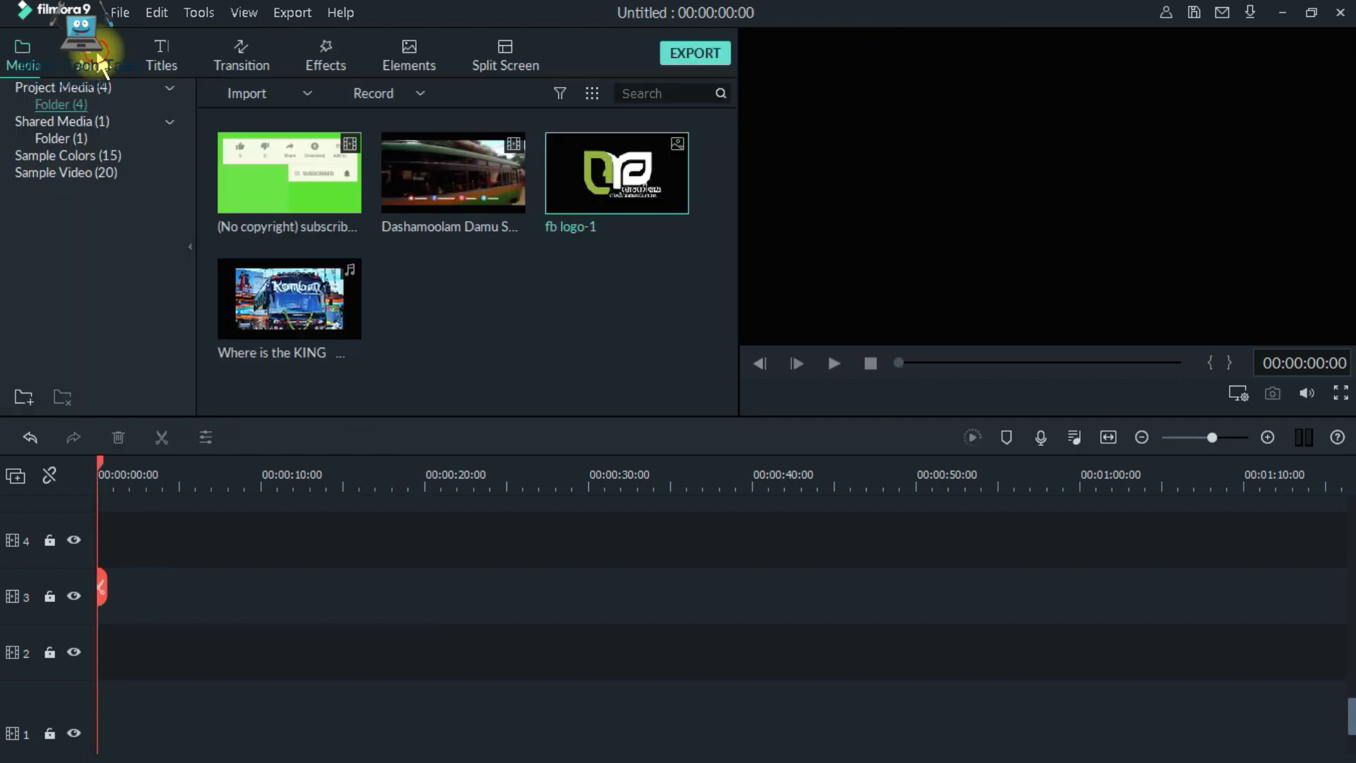
# Browse the built-in audio library from its first tracks to the music import entry at the end.
pyautogui.click(99, 60)
pyautogui.scroll(-10, 477, 278)
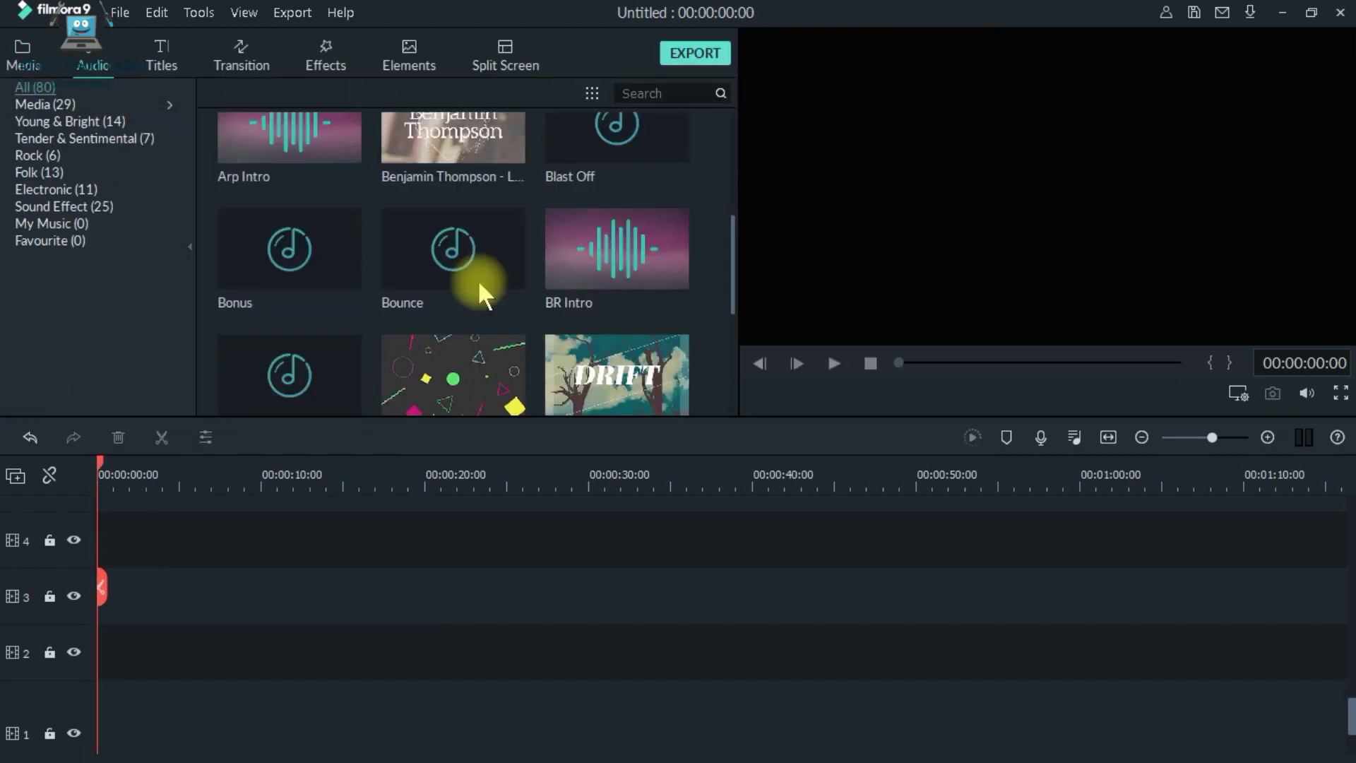
pyautogui.scroll(10, 477, 278)
pyautogui.scroll(-15, 477, 279)
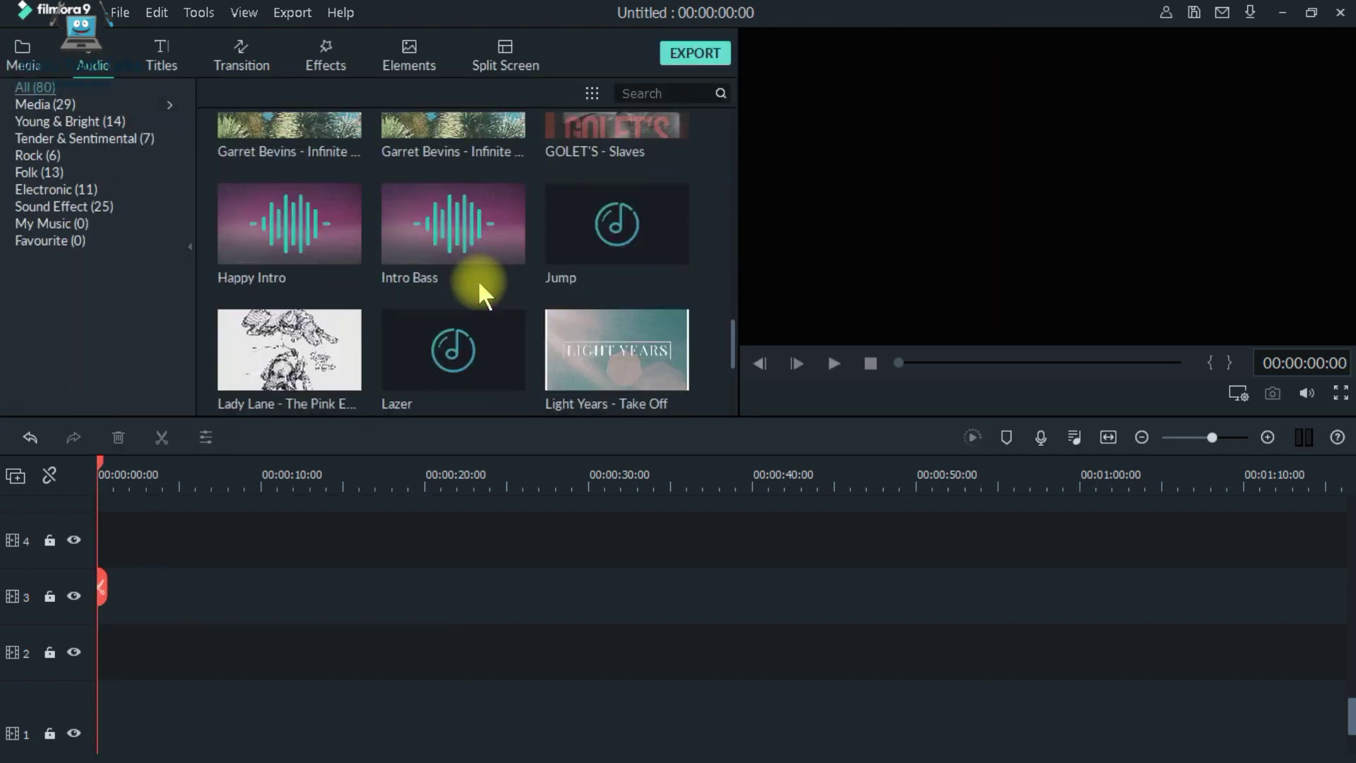
pyautogui.scroll(8, 477, 278)
pyautogui.scroll(5, 478, 279)
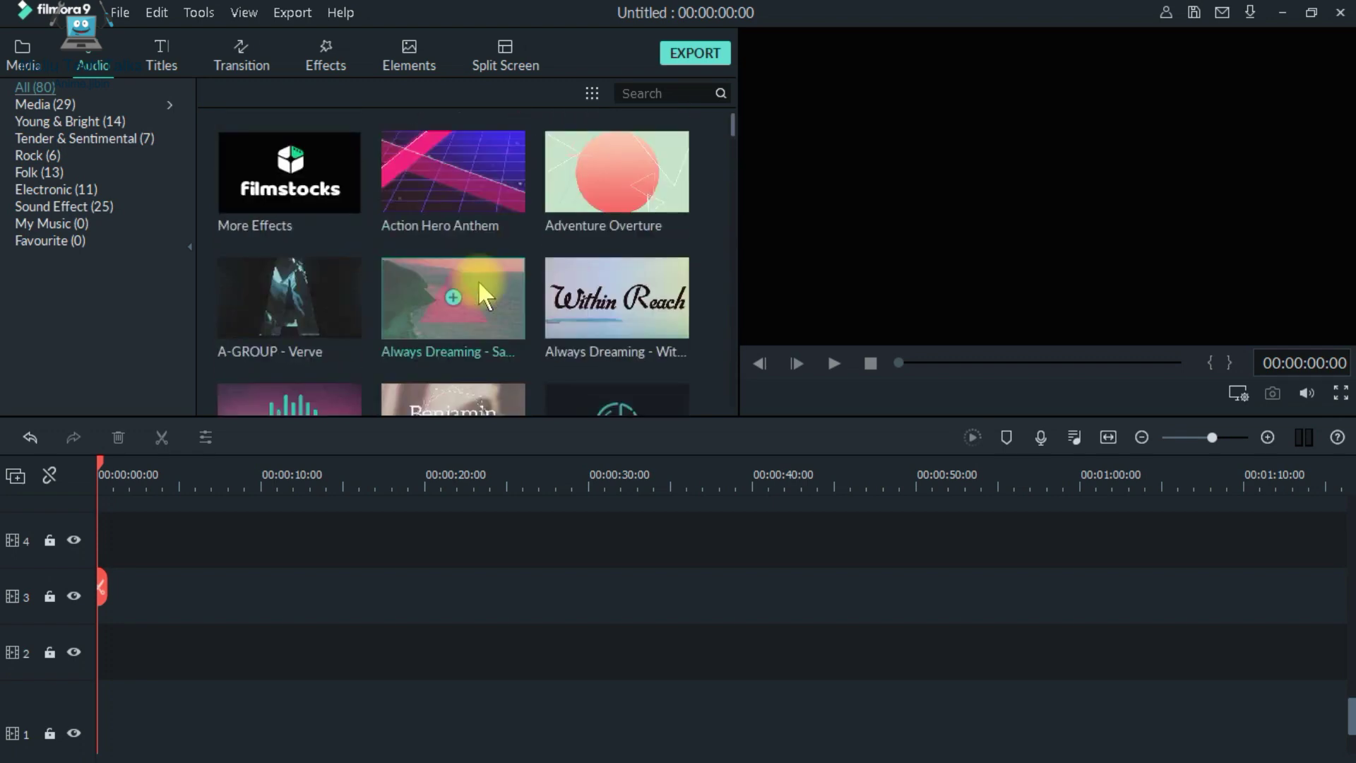
pyautogui.scroll(-15, 479, 283)
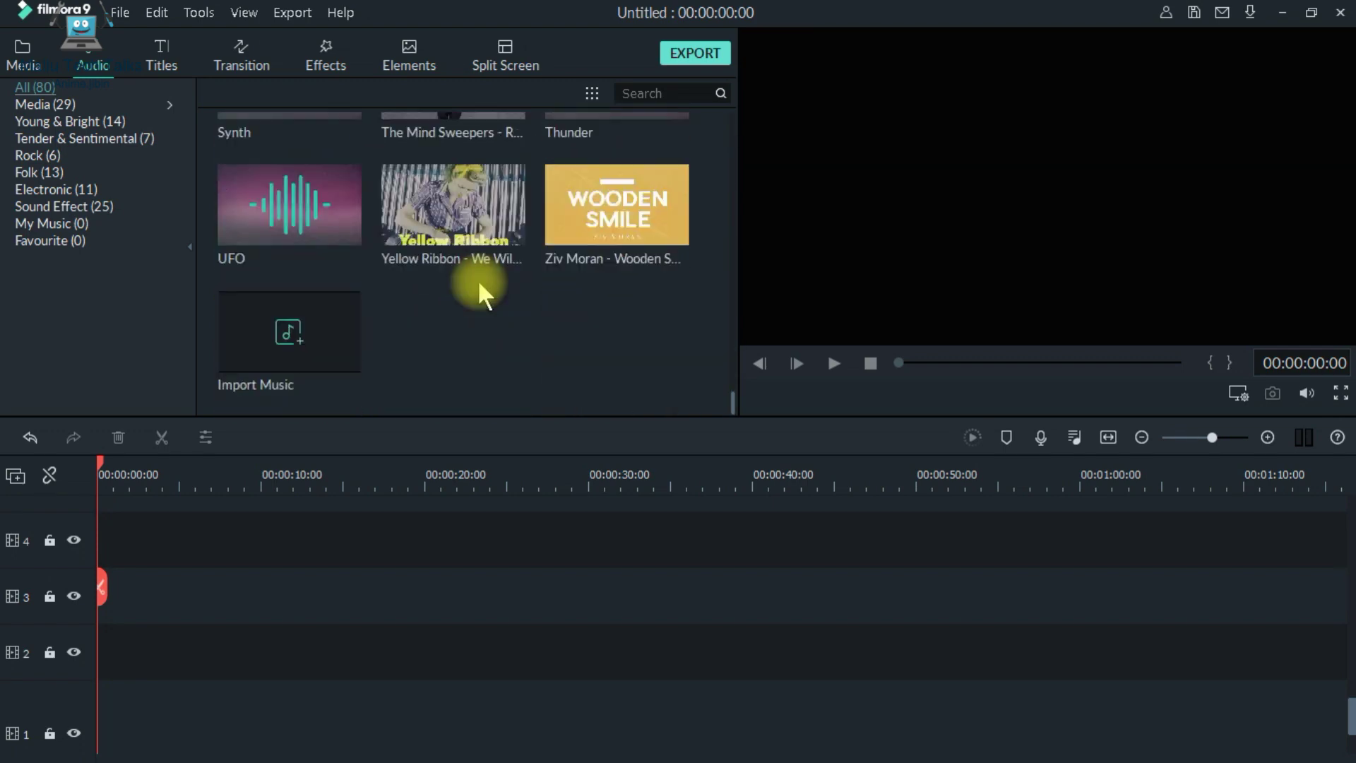
pyautogui.scroll(15, 477, 279)
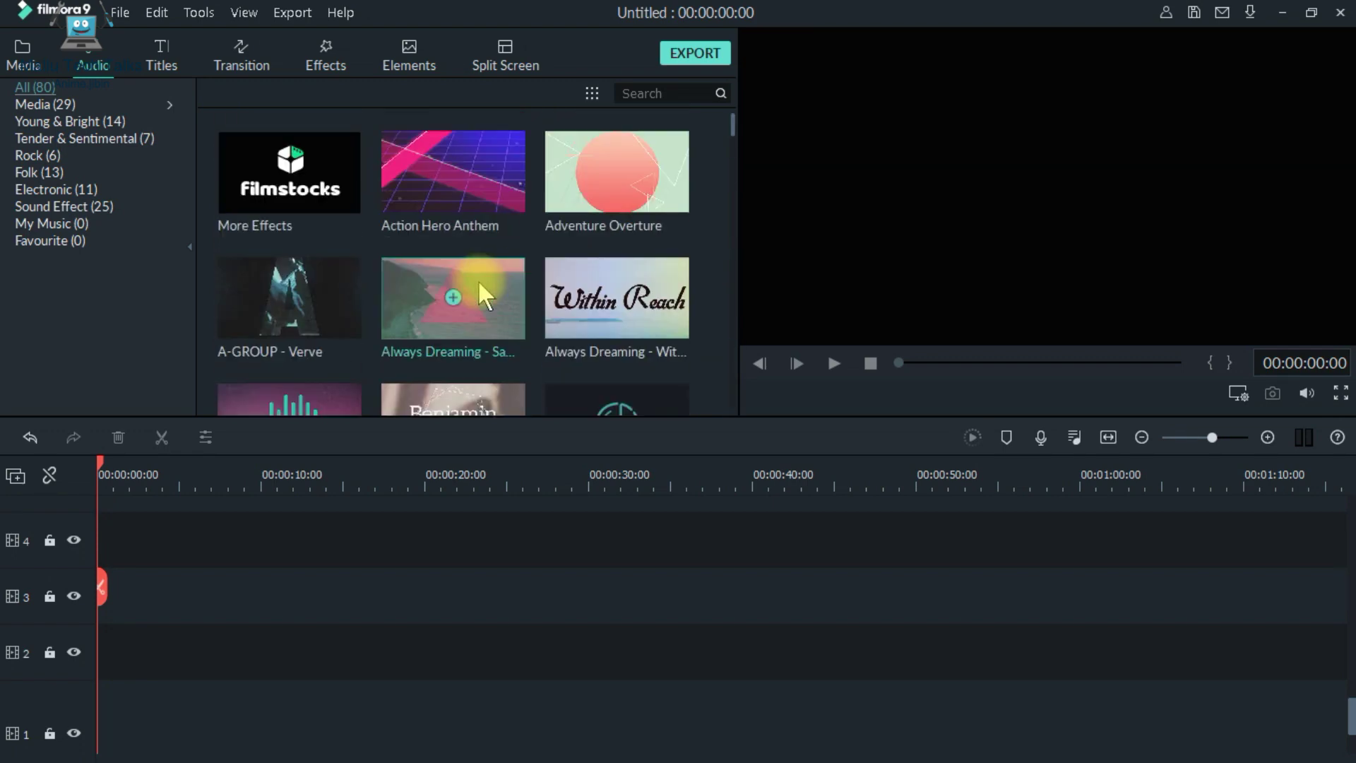
pyautogui.scroll(-15, 478, 282)
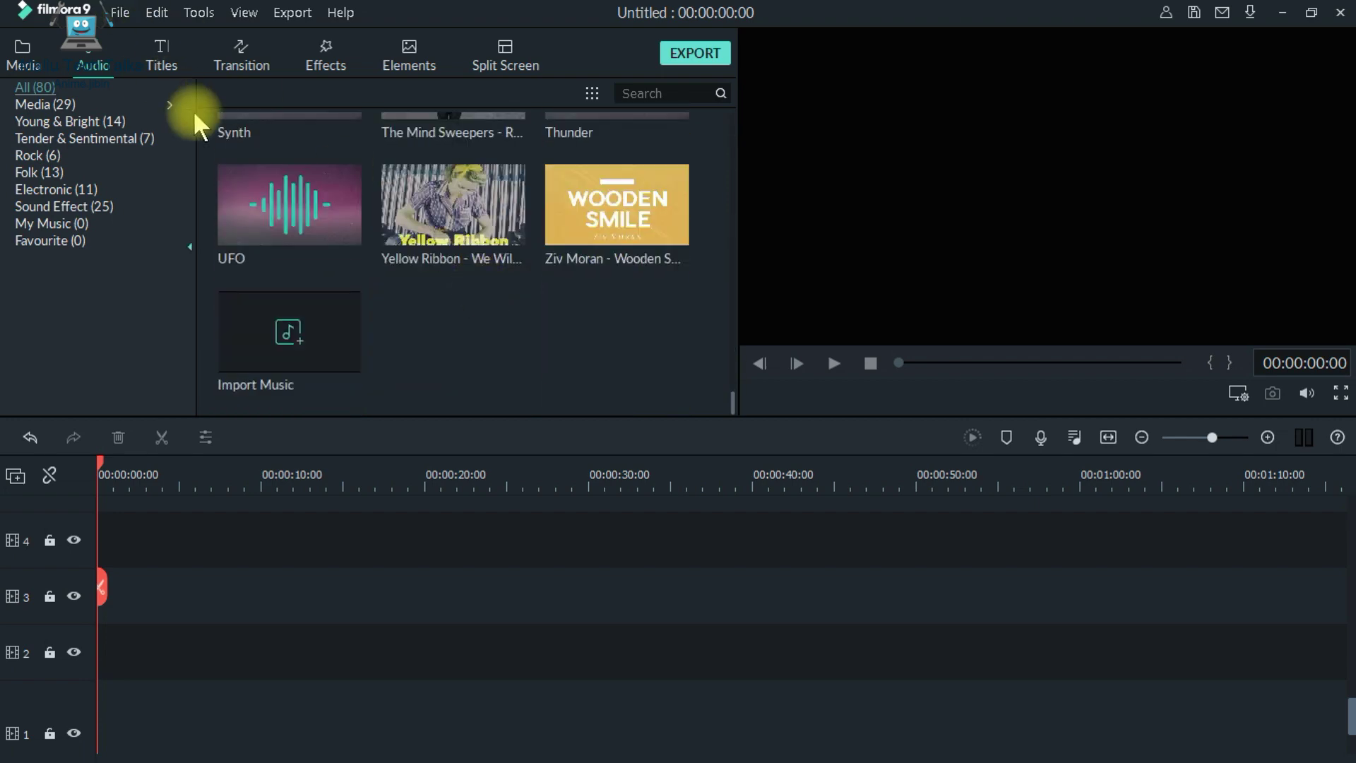
# Browse the title presets by category, including Lower 3rds, End Credits and Subtitles, and return to the Titles category.
pyautogui.click(161, 46)
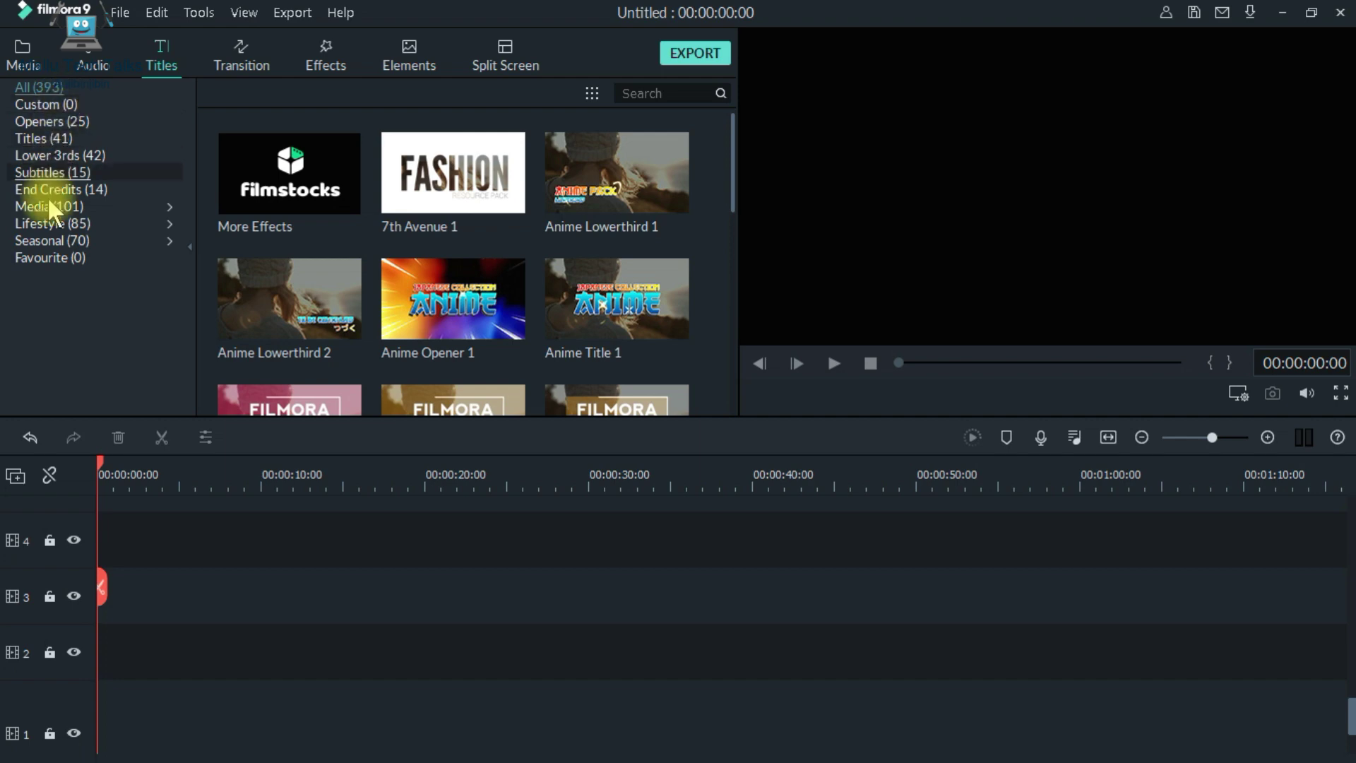
pyautogui.scroll(-4, 442, 234)
pyautogui.scroll(4, 442, 234)
pyautogui.click(81, 137)
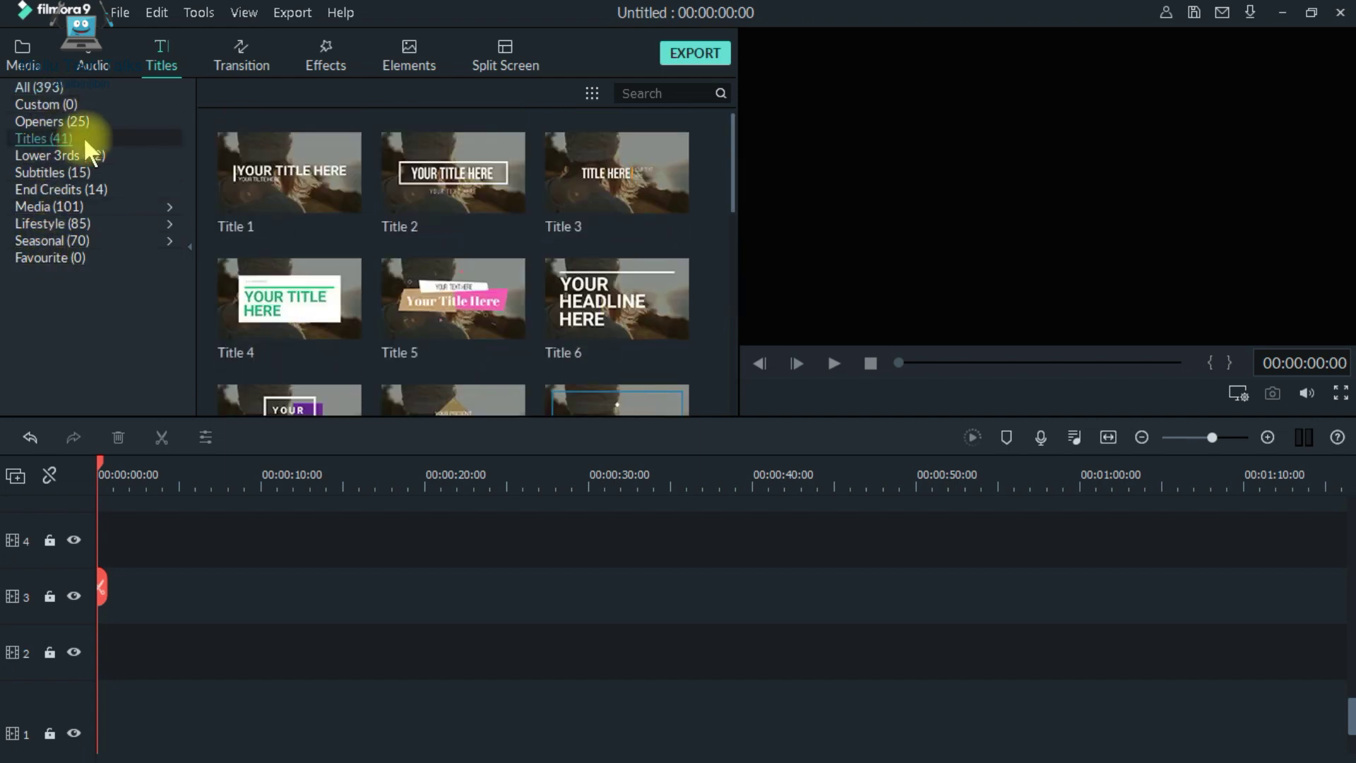
pyautogui.click(74, 157)
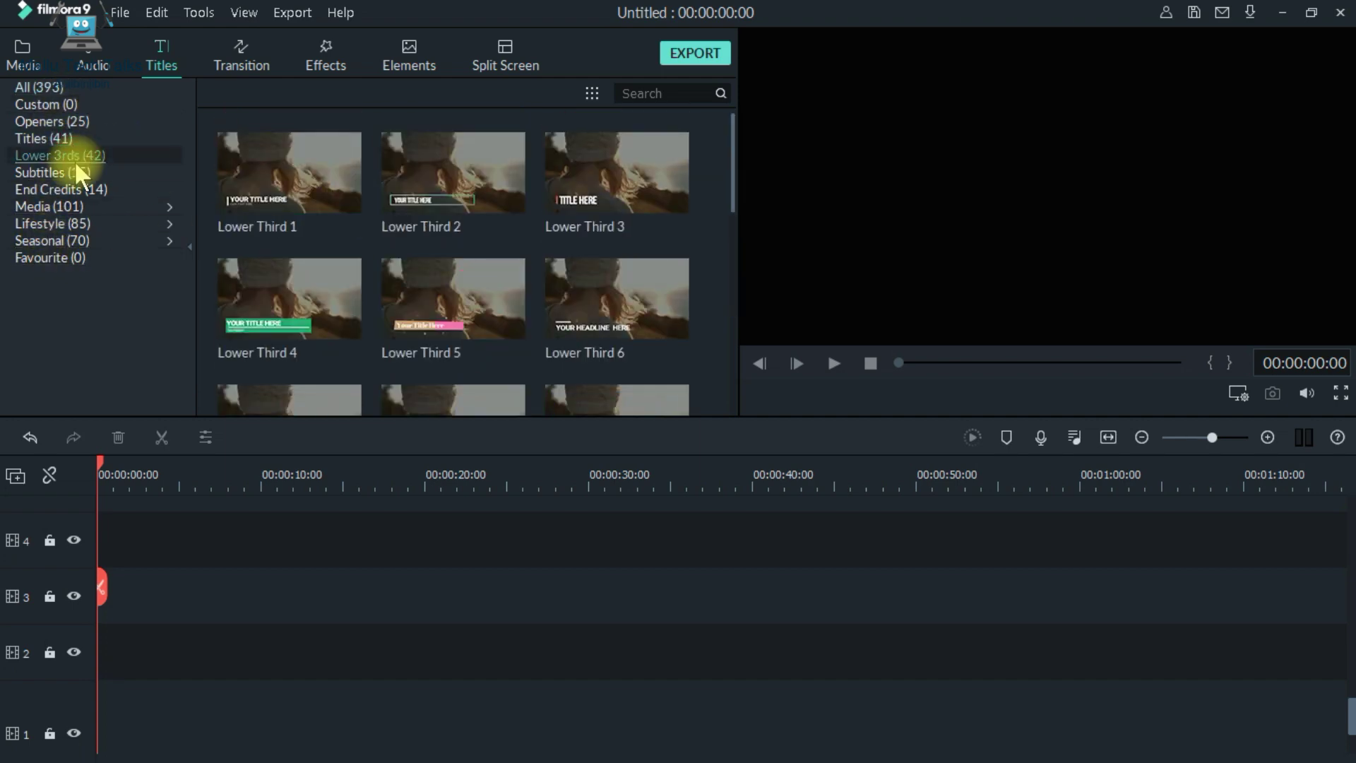
pyautogui.scroll(-10, 407, 219)
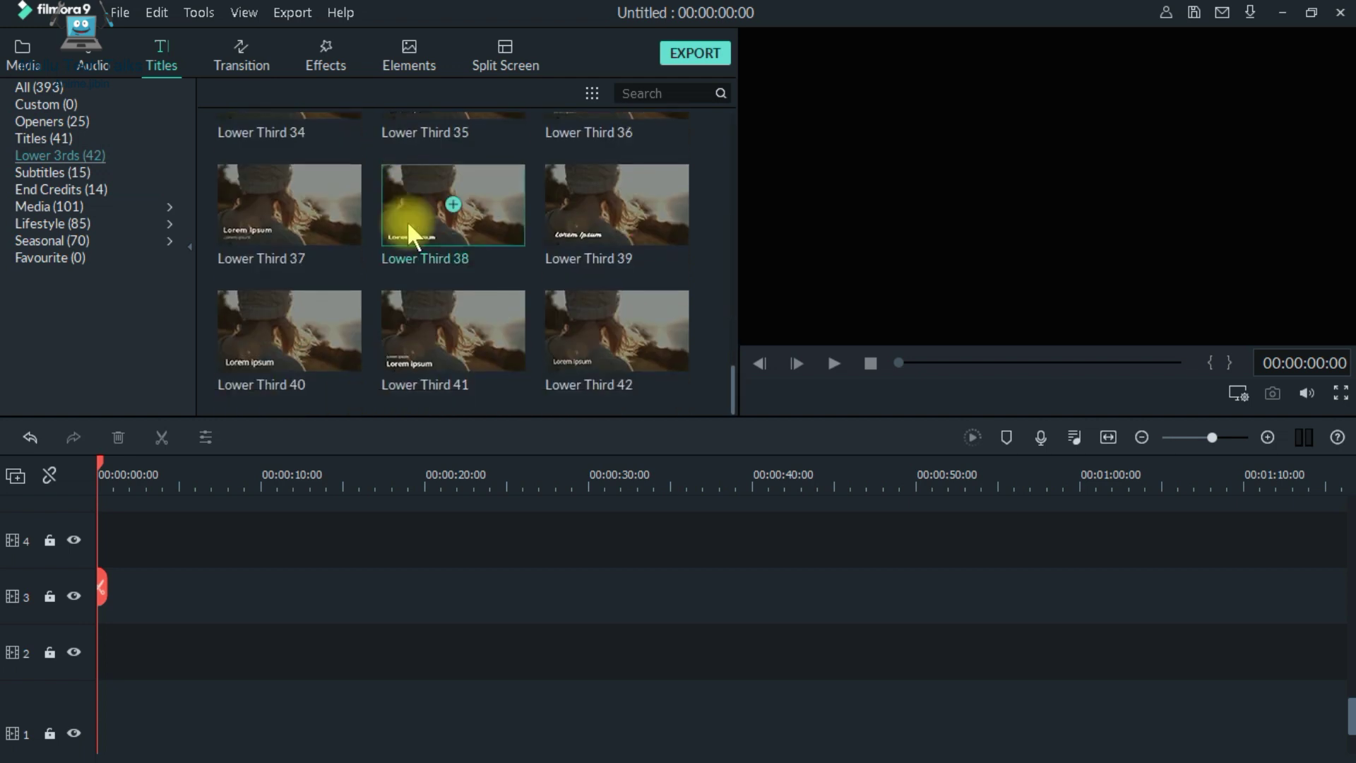
pyautogui.scroll(10, 406, 221)
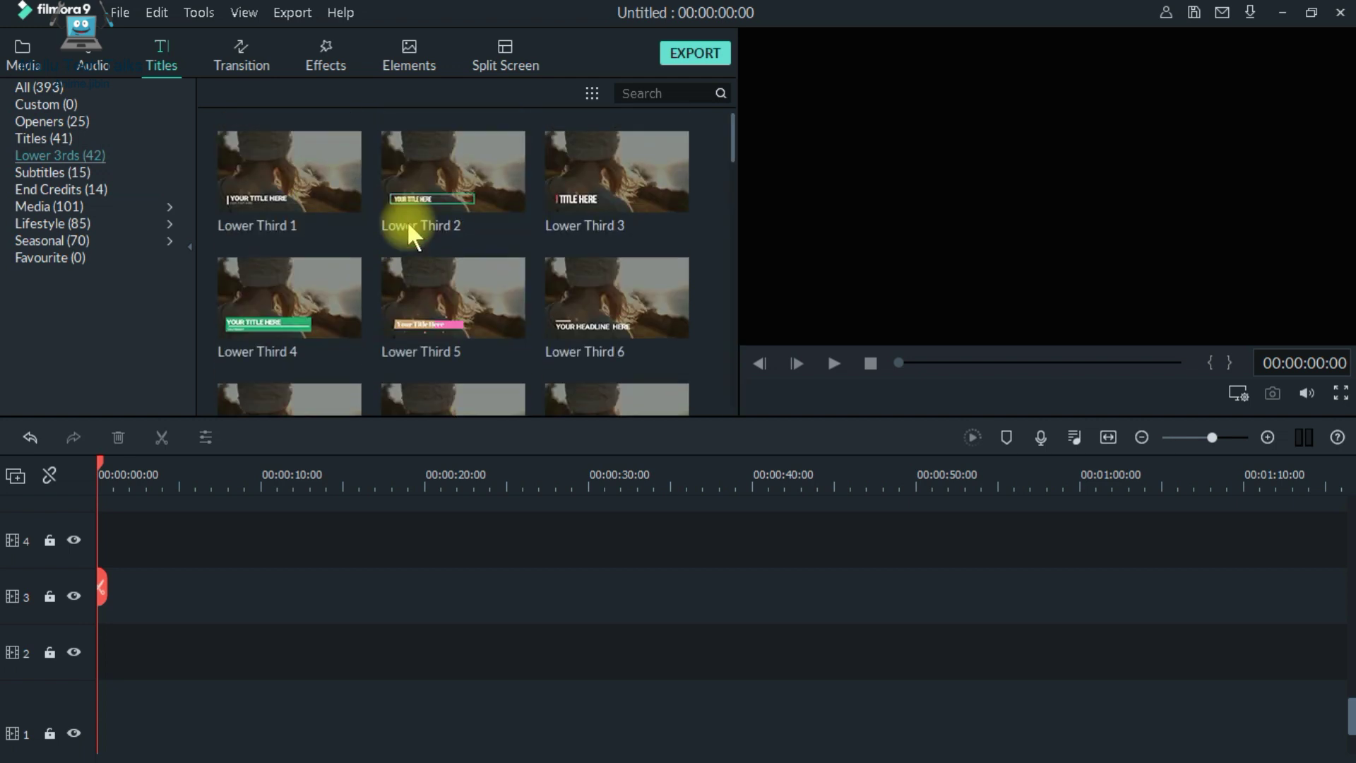
pyautogui.click(42, 190)
pyautogui.click(58, 237)
pyautogui.click(51, 173)
pyautogui.click(56, 256)
pyautogui.click(61, 138)
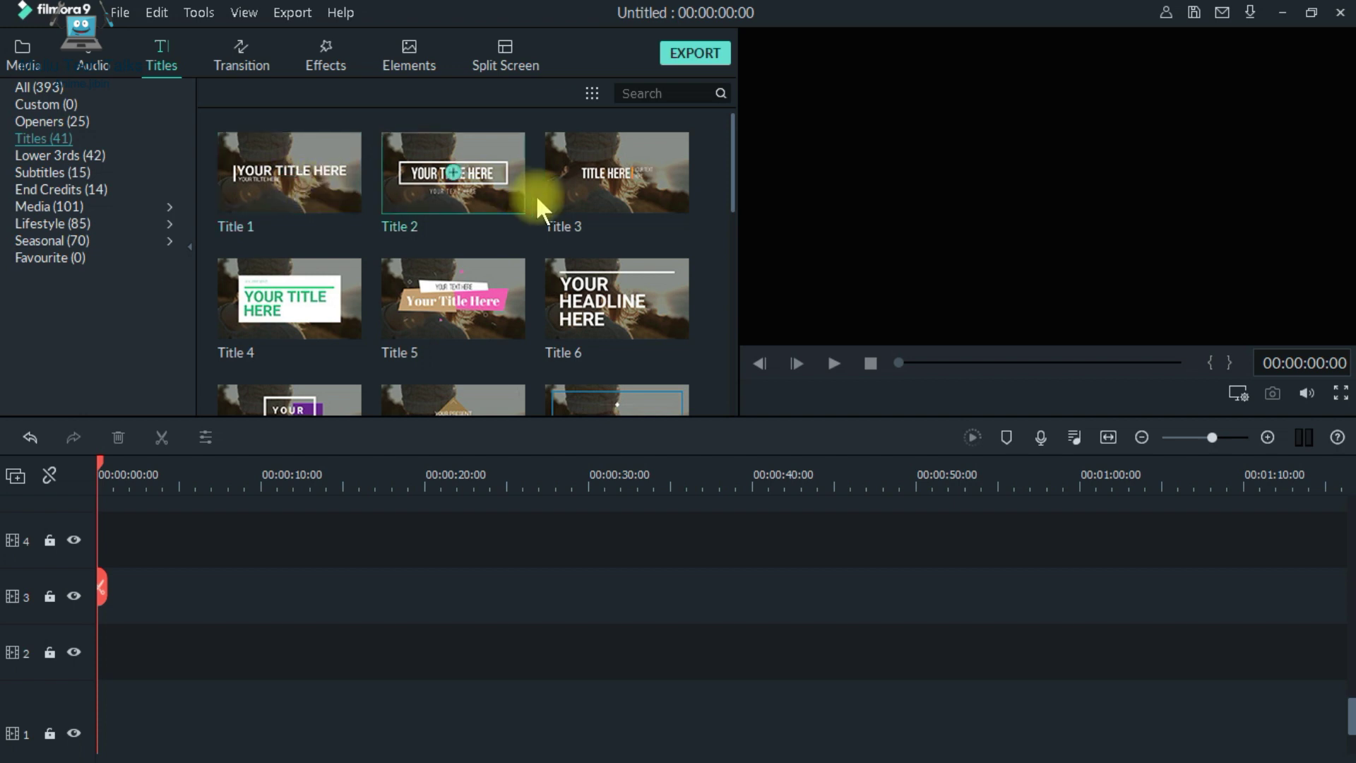
# Place the Title 2 preset at the start of video track 1, preview it at 00:00:02:21 and open its text settings.
pyautogui.moveTo(456, 196); pyautogui.dragTo(59, 707)
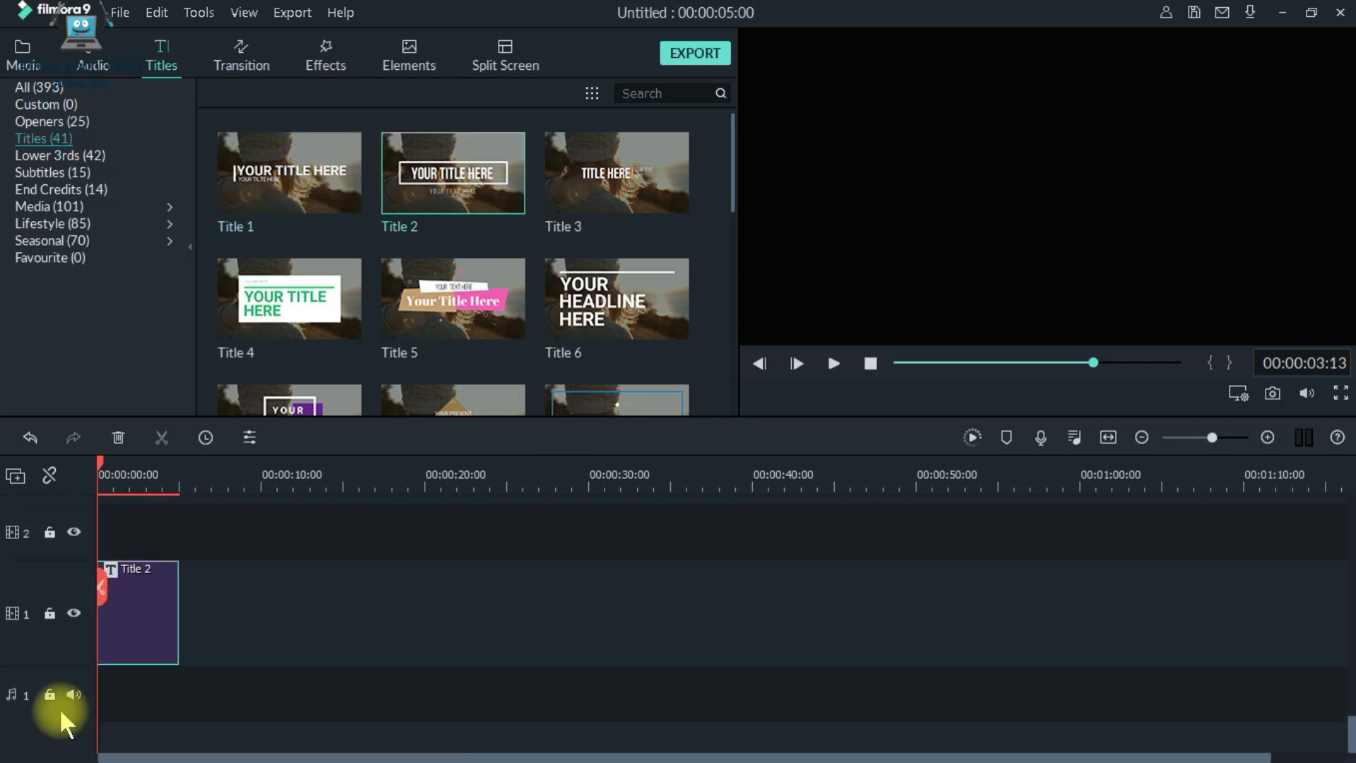
pyautogui.click(142, 475)
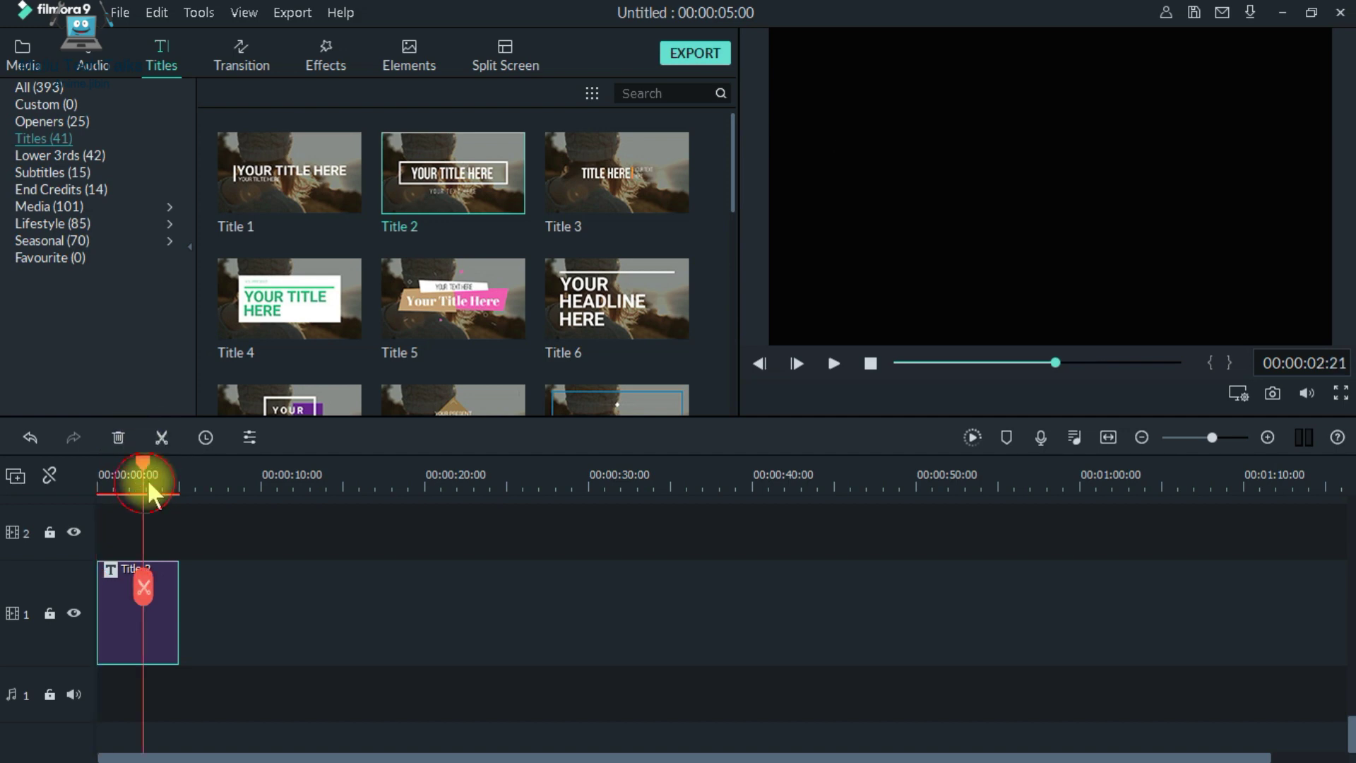
pyautogui.doubleClick(116, 614)
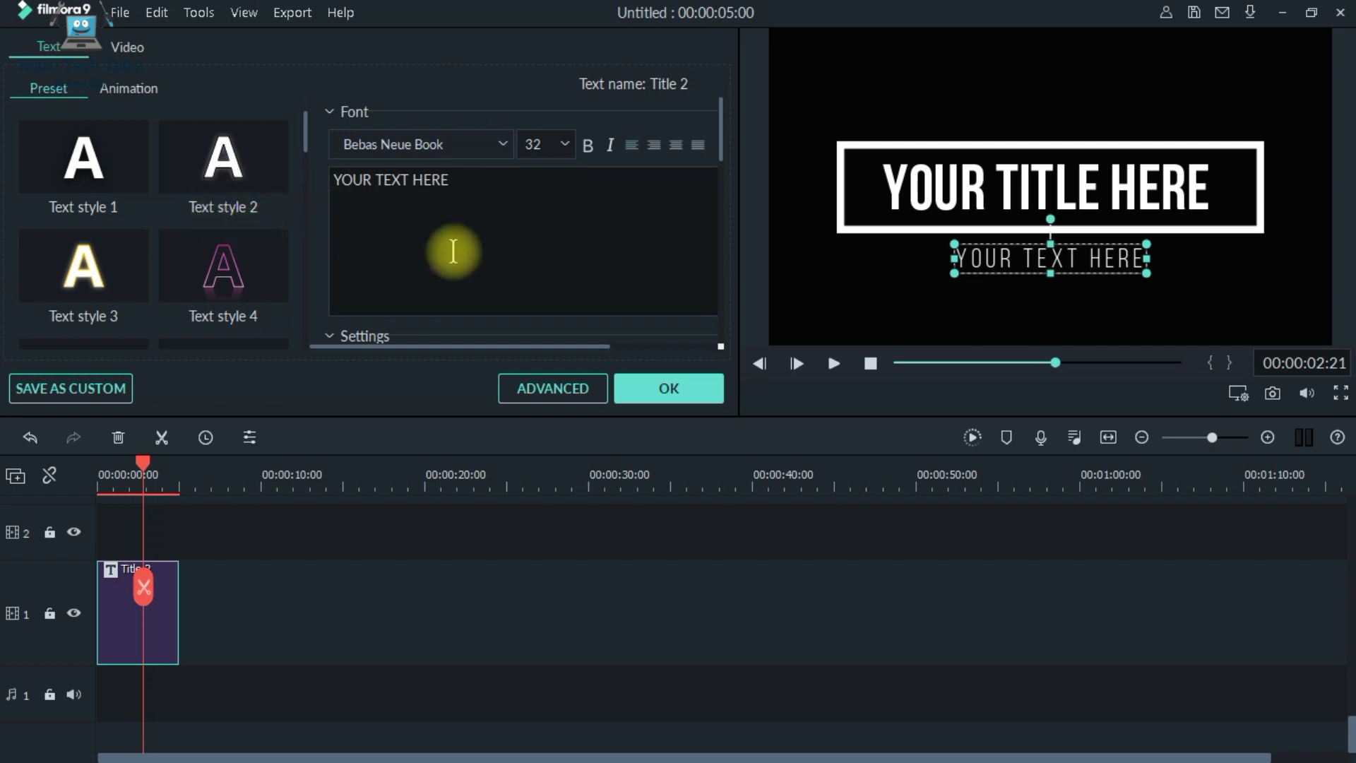
# Apply the Text style 10 preset to the "YOUR TITLE HERE" line of the title.
pyautogui.click(973, 180)
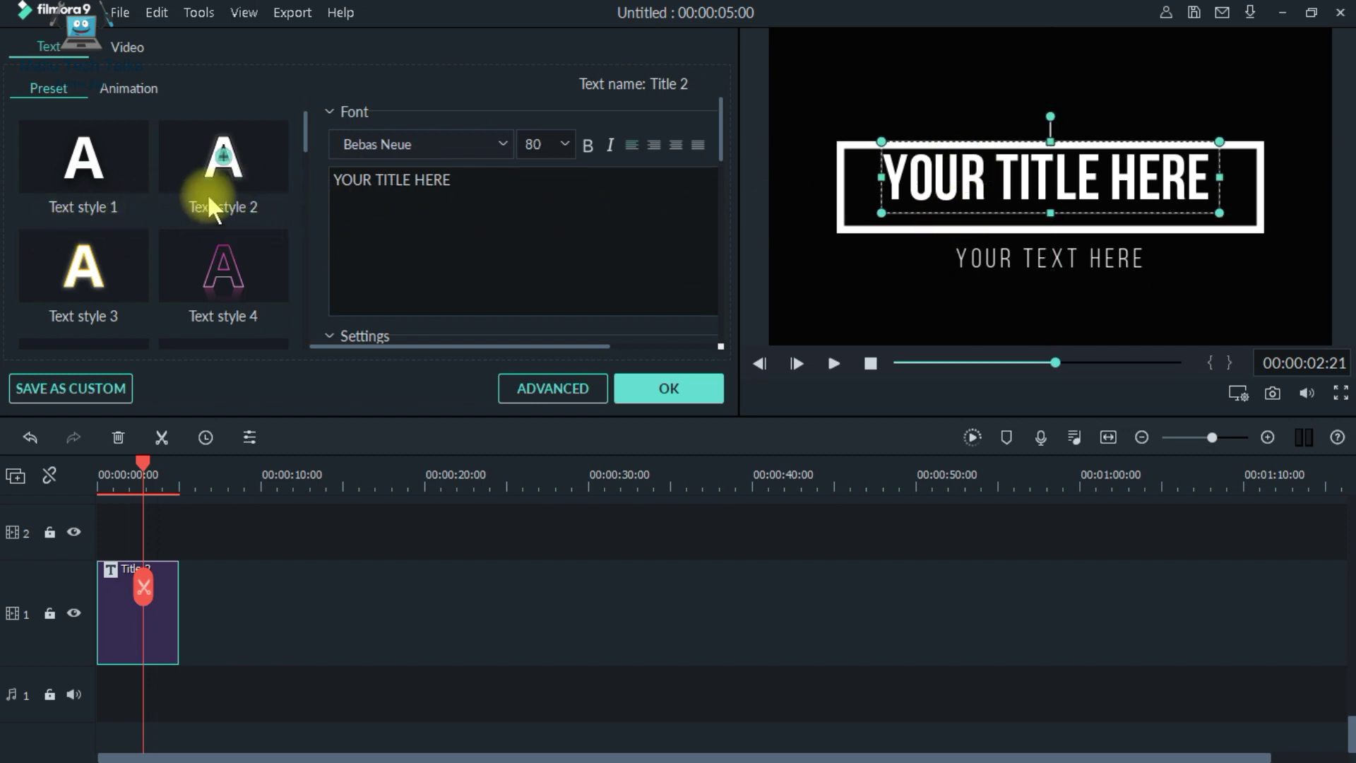
pyautogui.scroll(-10, 208, 192)
pyautogui.click(245, 188)
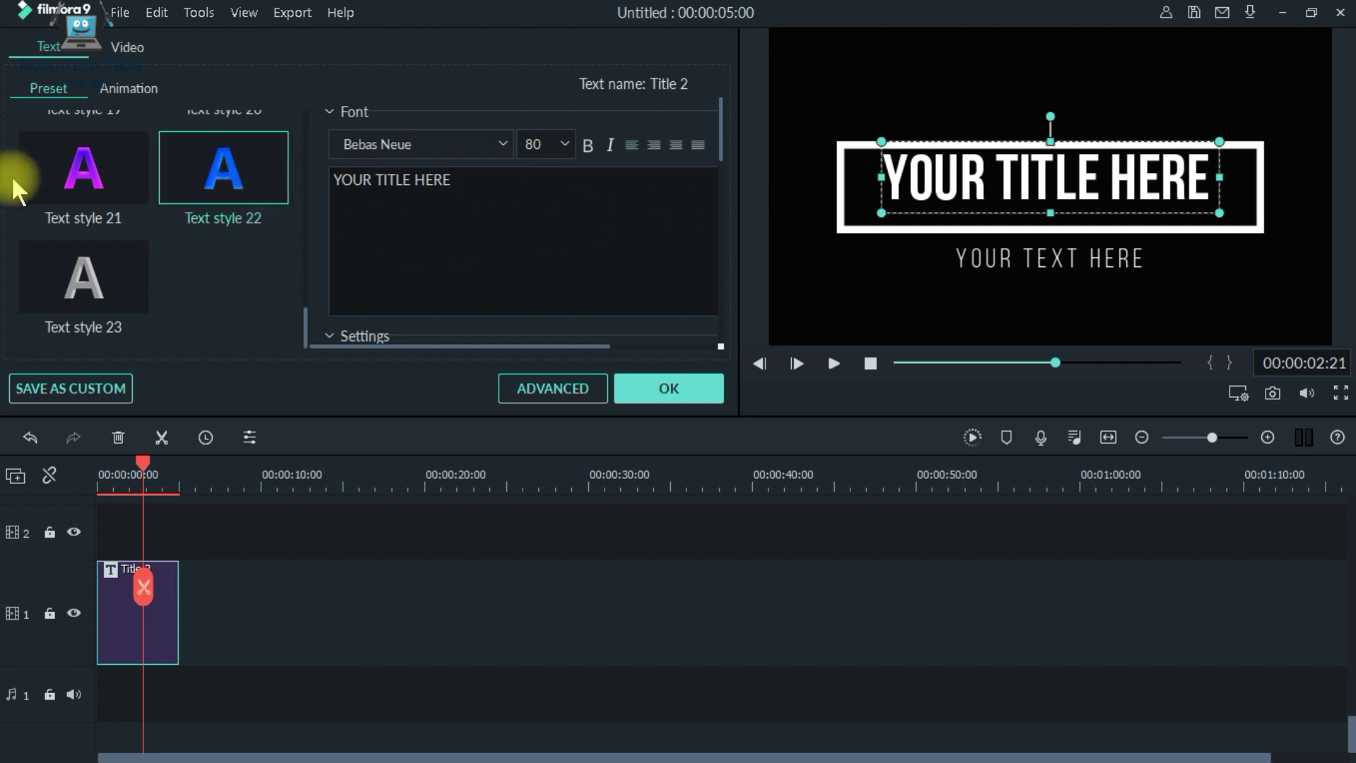
pyautogui.tripleClick(342, 180)
pyautogui.scroll(5, 144, 176)
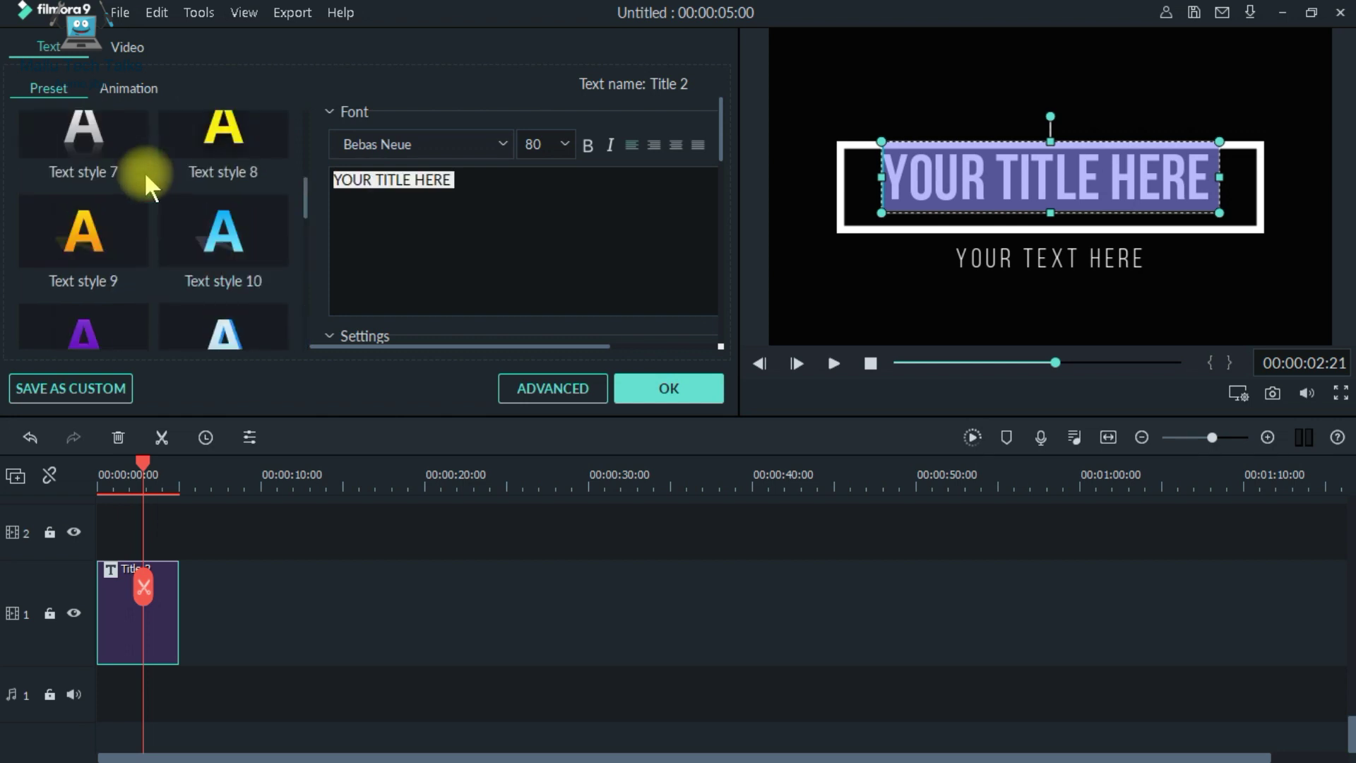
pyautogui.click(255, 232)
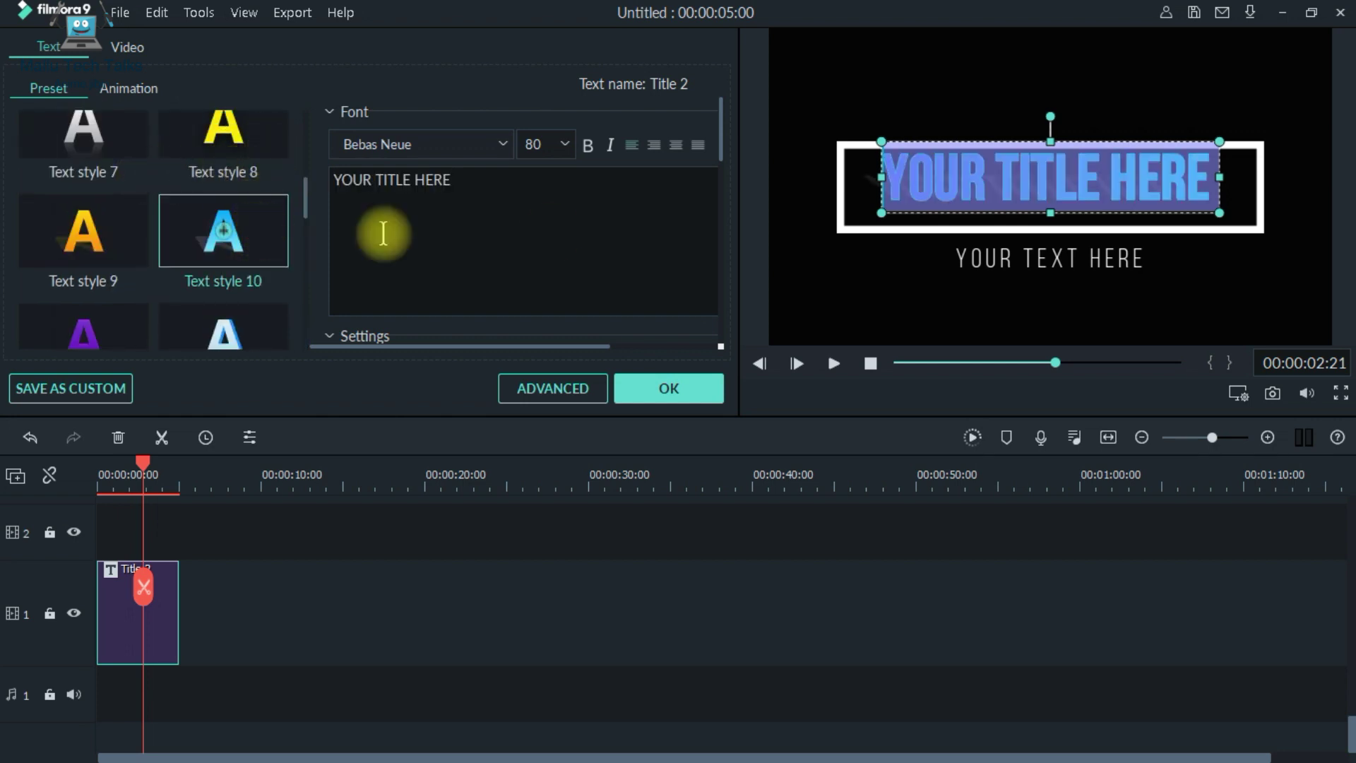
# Examine the "YOUR TEXT HERE" line in the advanced text editor, scrubbing the title animation to 00:00:01:07, and return to the text settings.
pyautogui.click(948, 294)
pyautogui.click(563, 383)
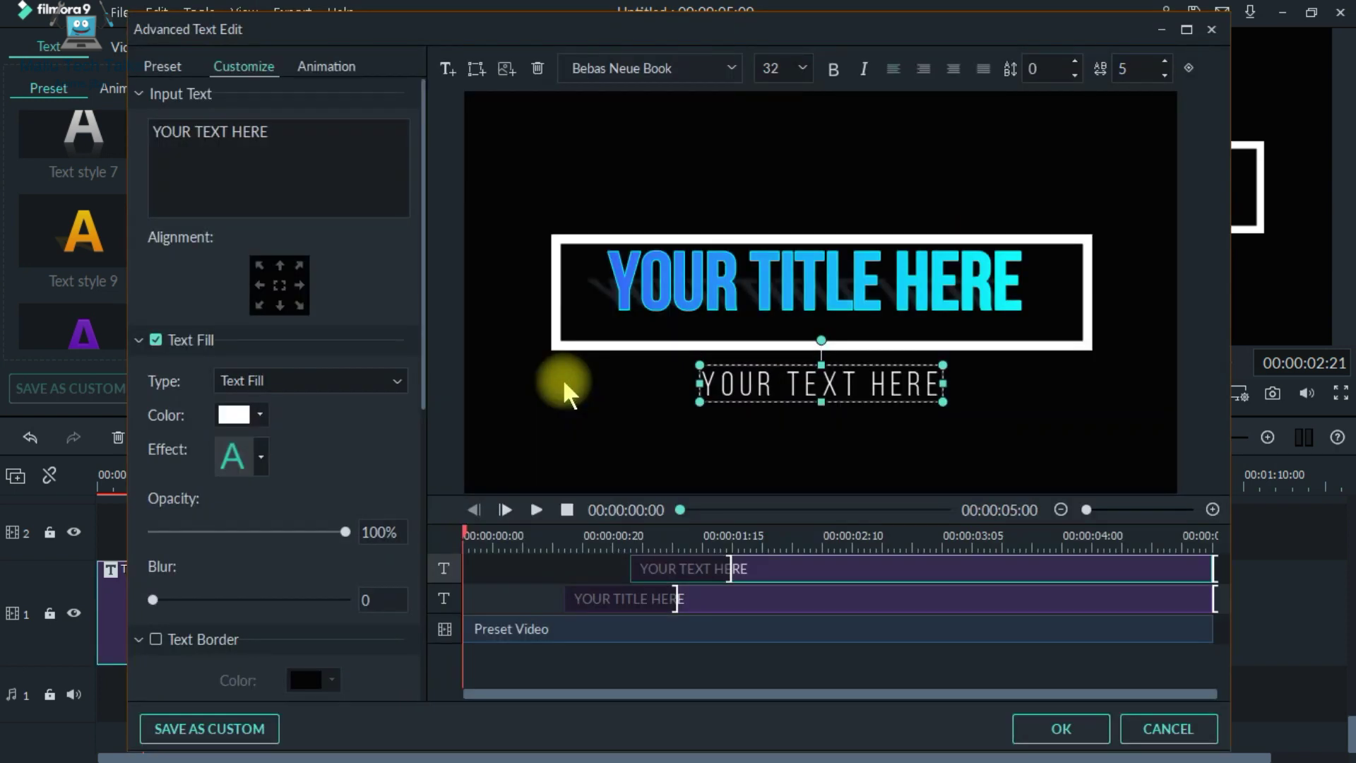
pyautogui.click(572, 534)
pyautogui.moveTo(571, 527); pyautogui.dragTo(464, 505)
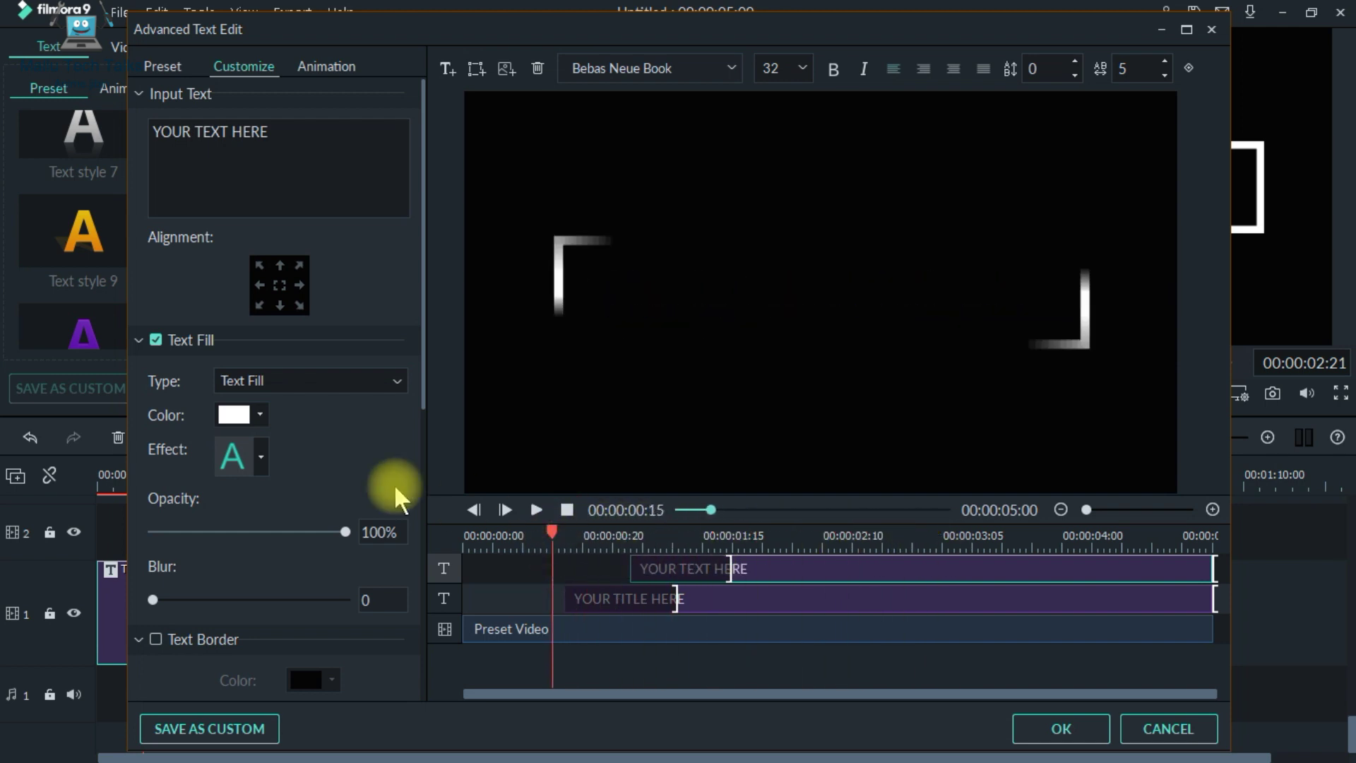
pyautogui.click(261, 456)
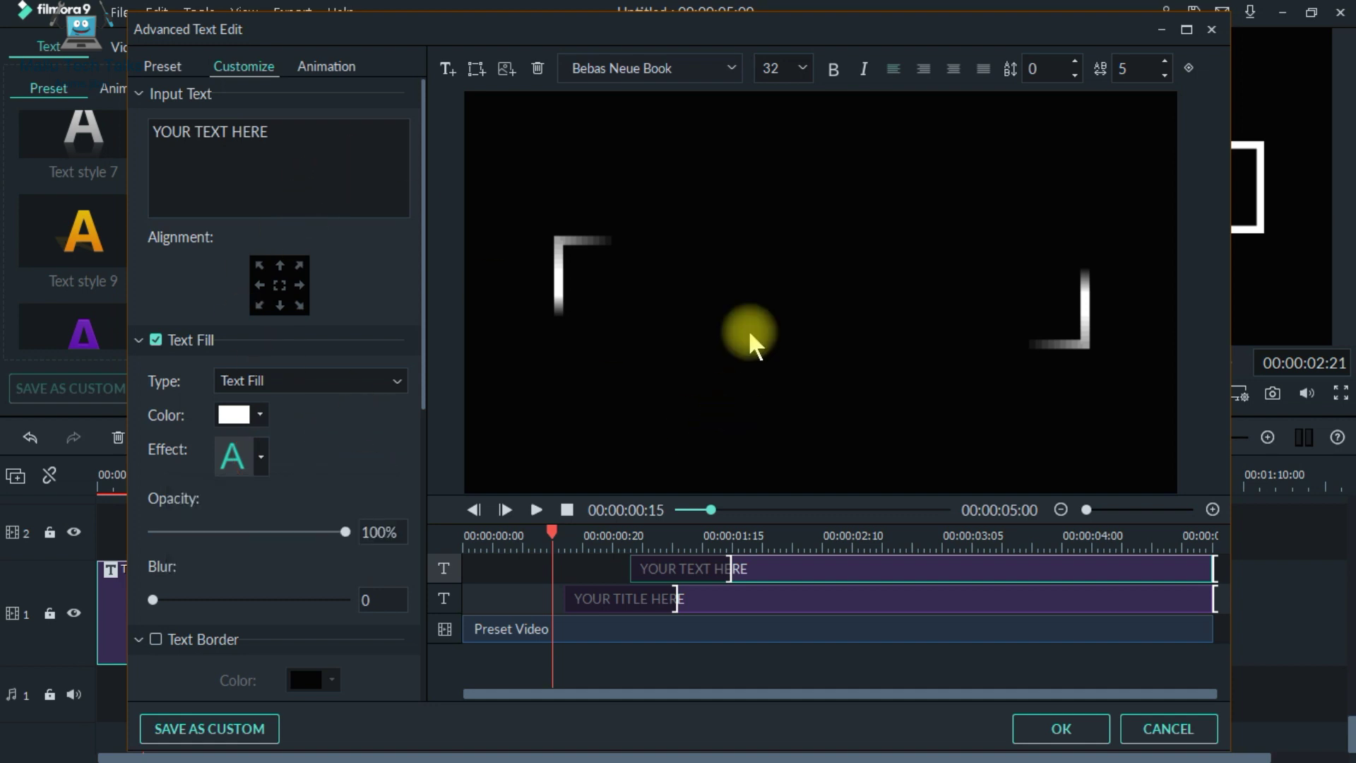
pyautogui.click(621, 597)
pyautogui.click(688, 567)
pyautogui.click(680, 550)
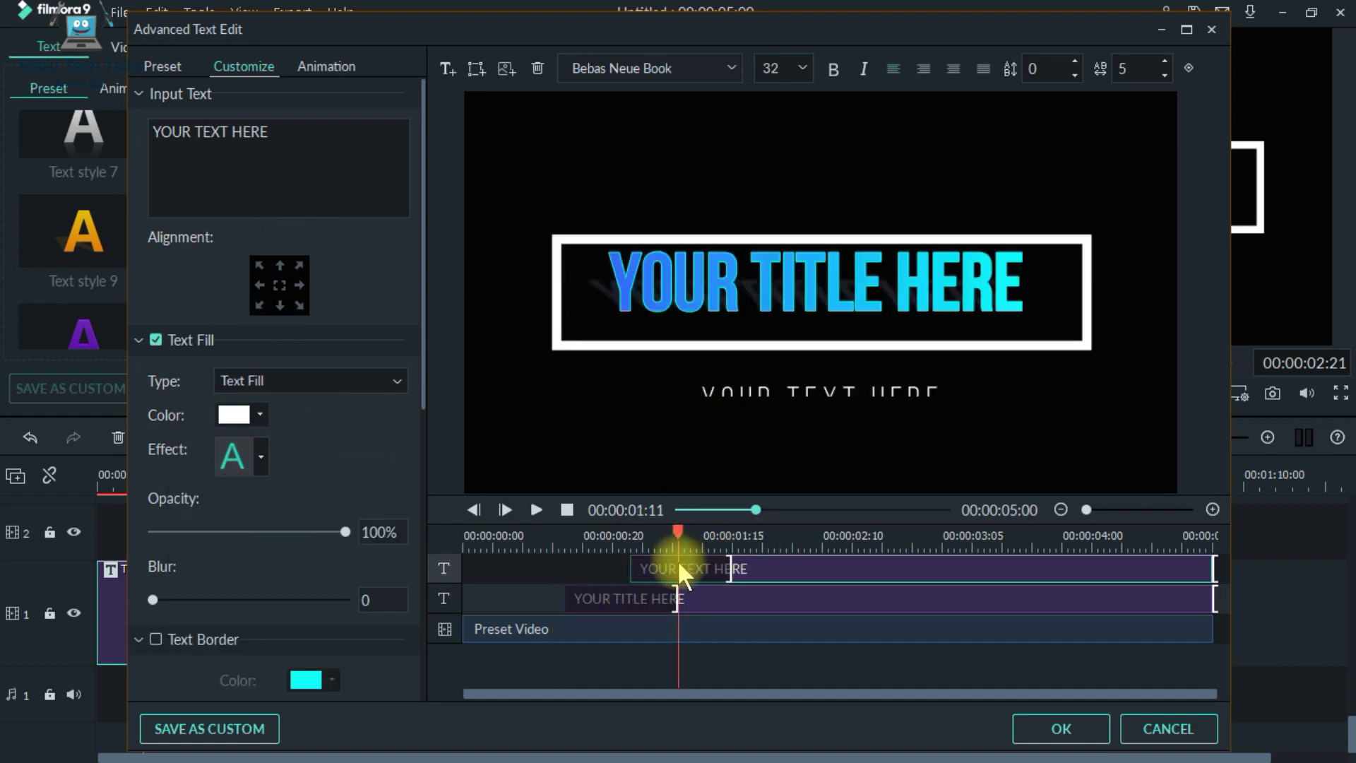
pyautogui.click(653, 545)
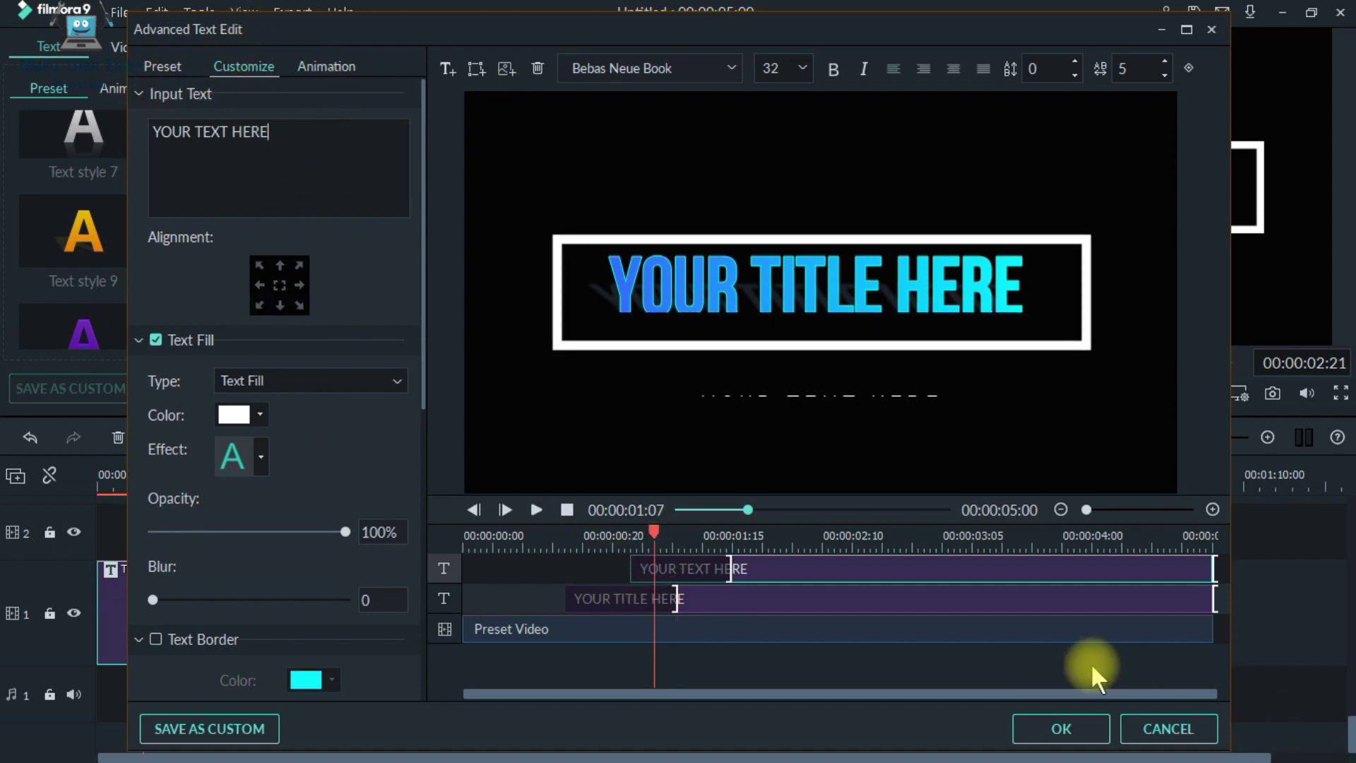
pyautogui.click(1061, 729)
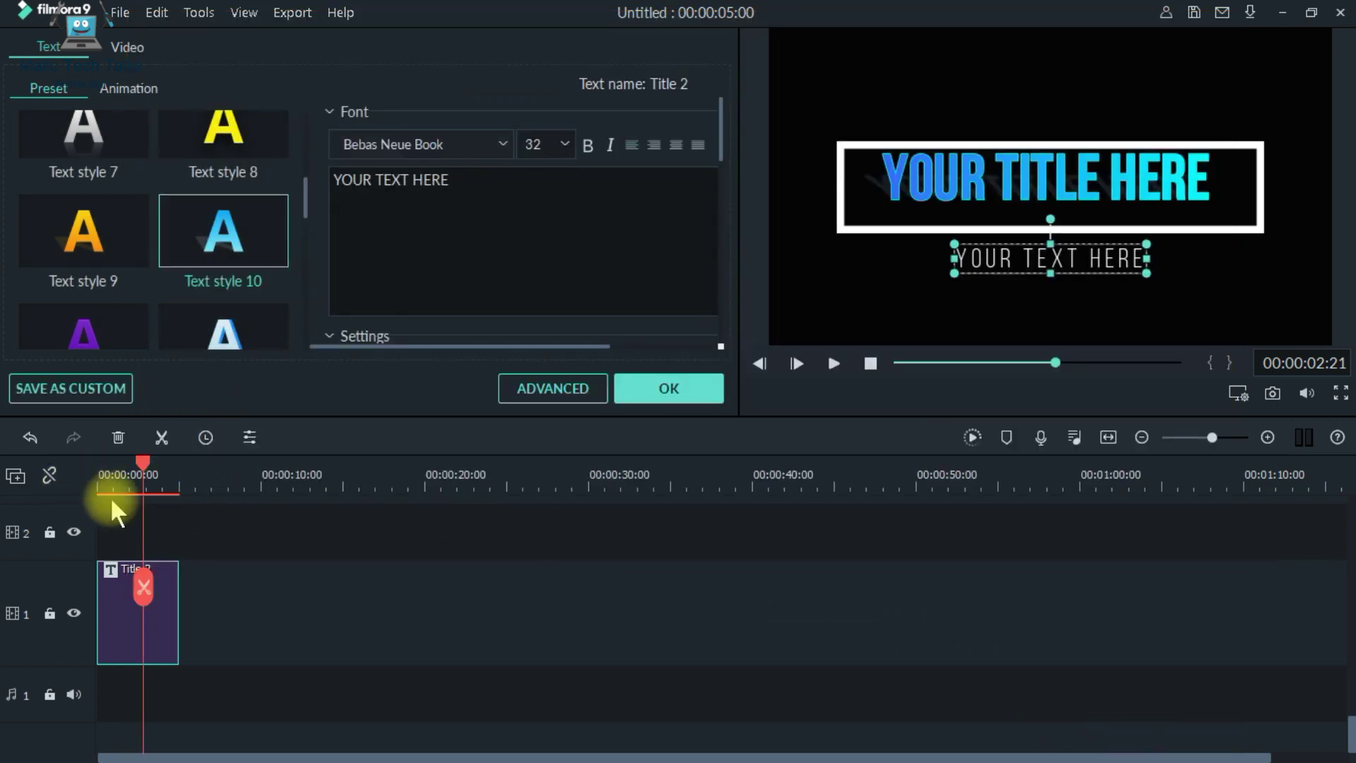
# Play the title clip from its start, close its text settings and pause the playback at 00:00:04:05.
pyautogui.hotkey('ctrl', 'Left')
pyautogui.press('Home')
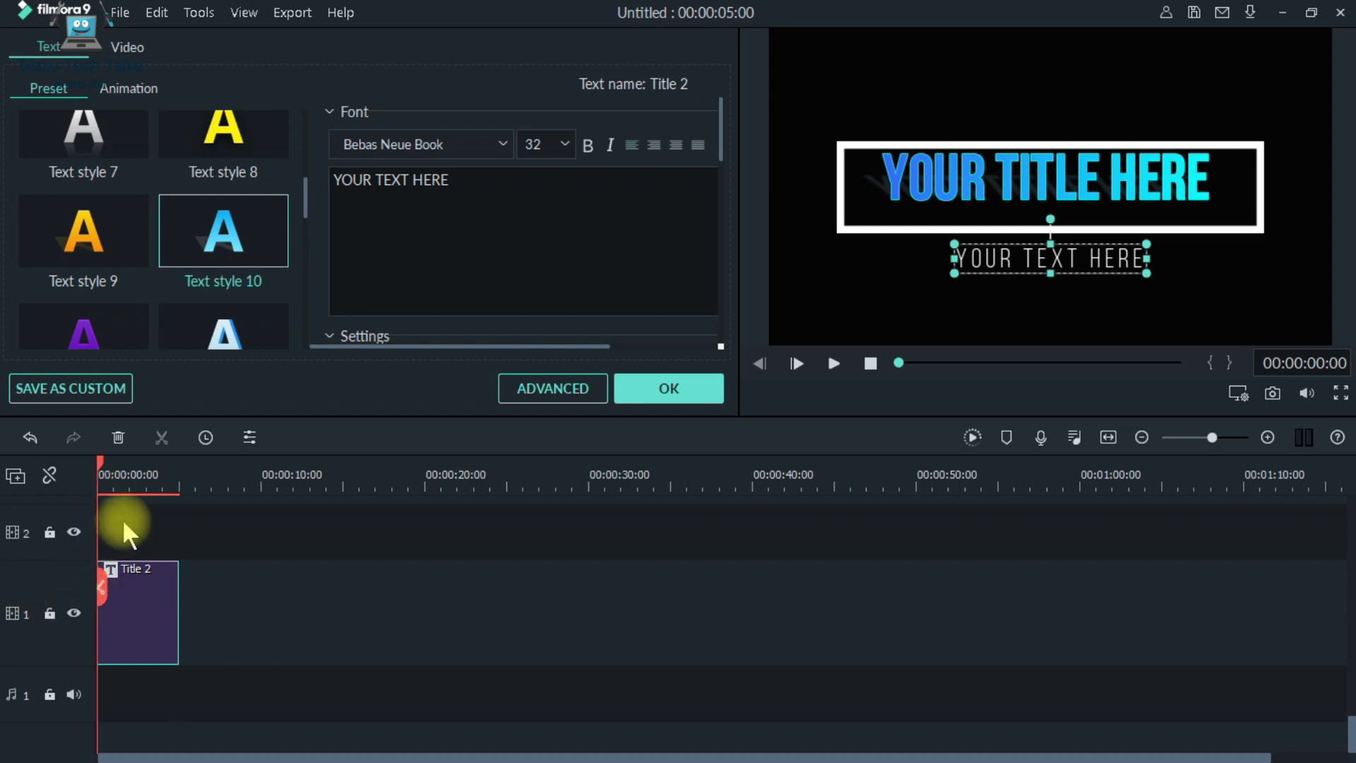
pyautogui.press('End')
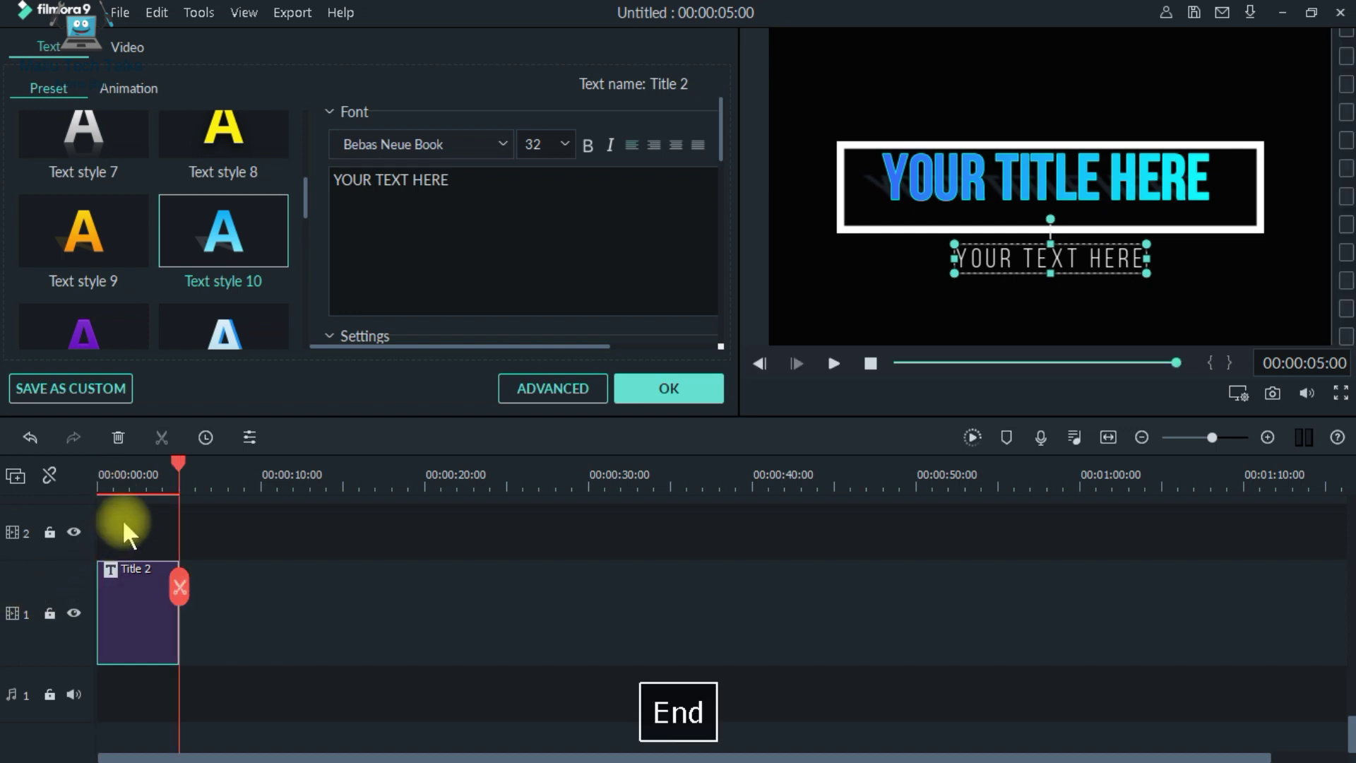
pyautogui.press('Home')
pyautogui.press('End')
pyautogui.press('Home')
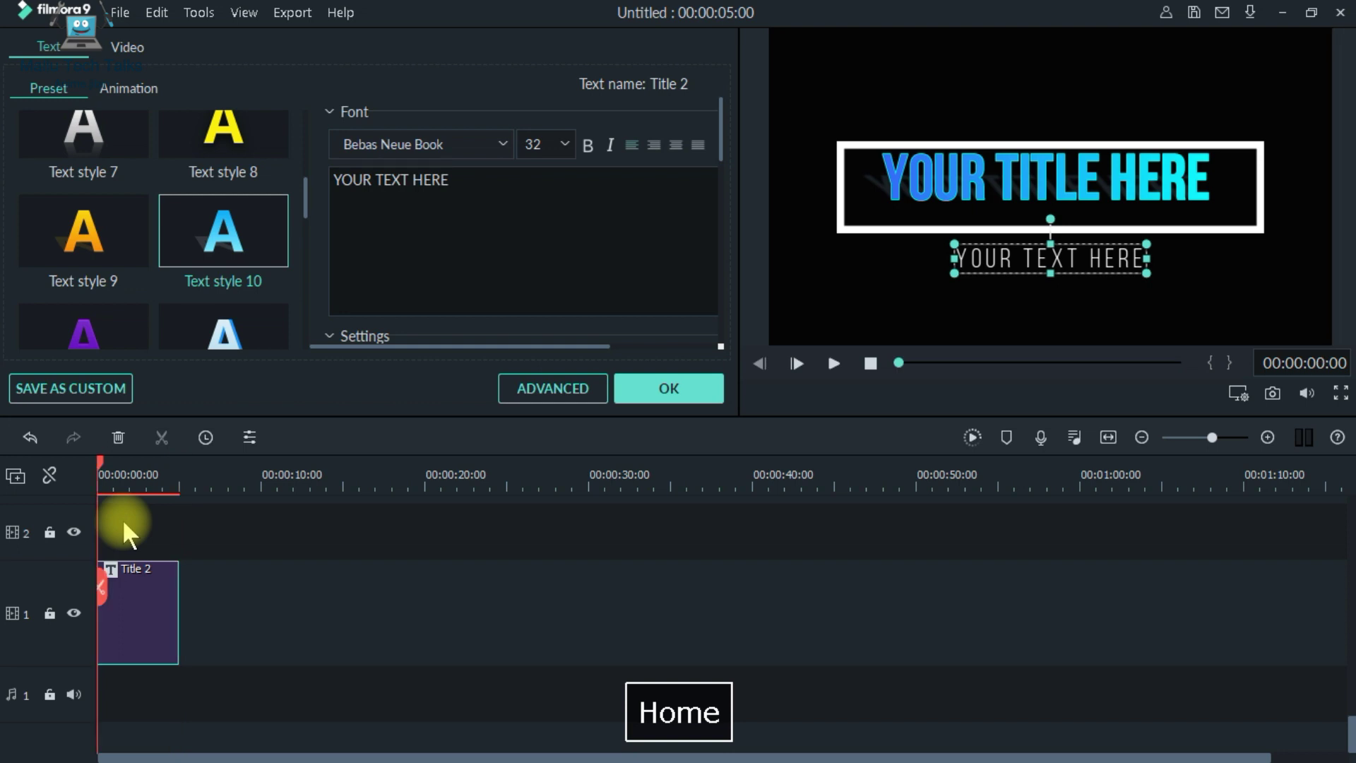
pyautogui.press('space')
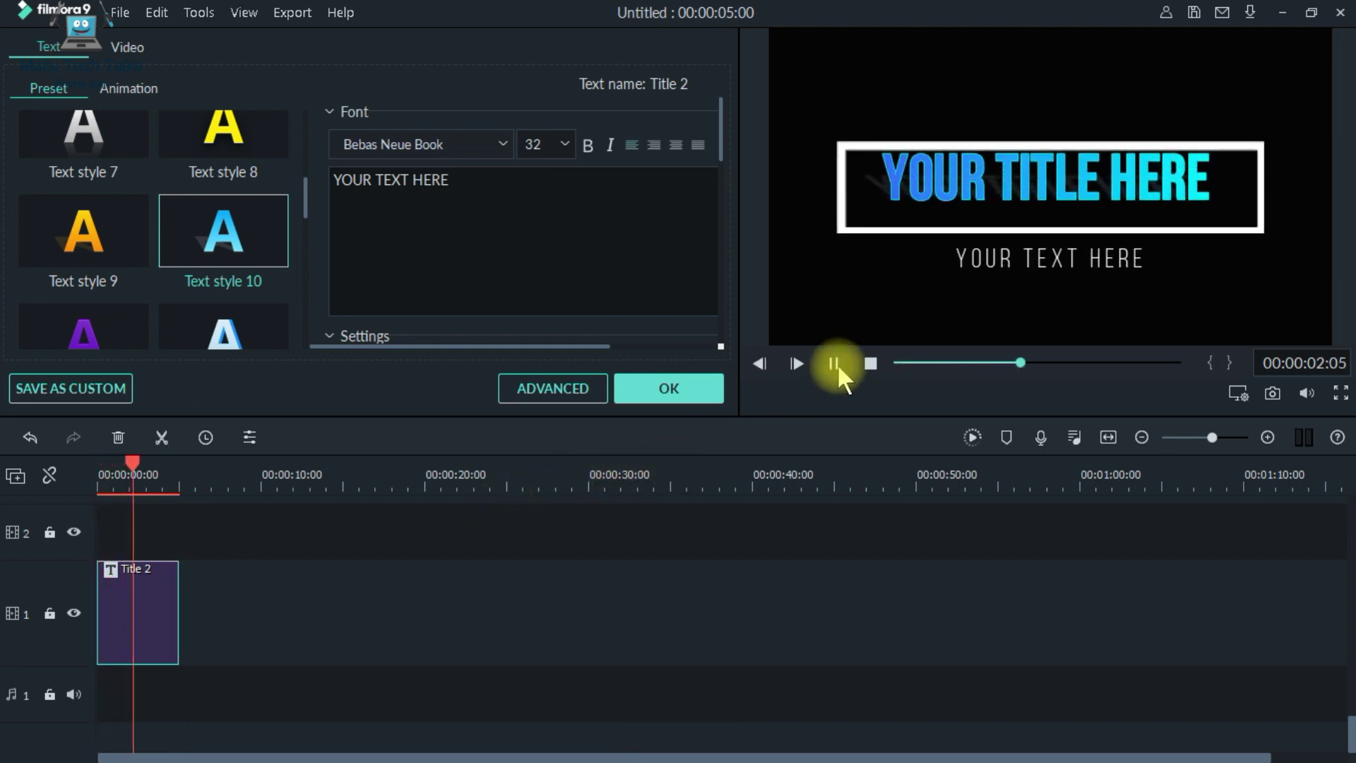
pyautogui.click(690, 388)
pyautogui.press('space')
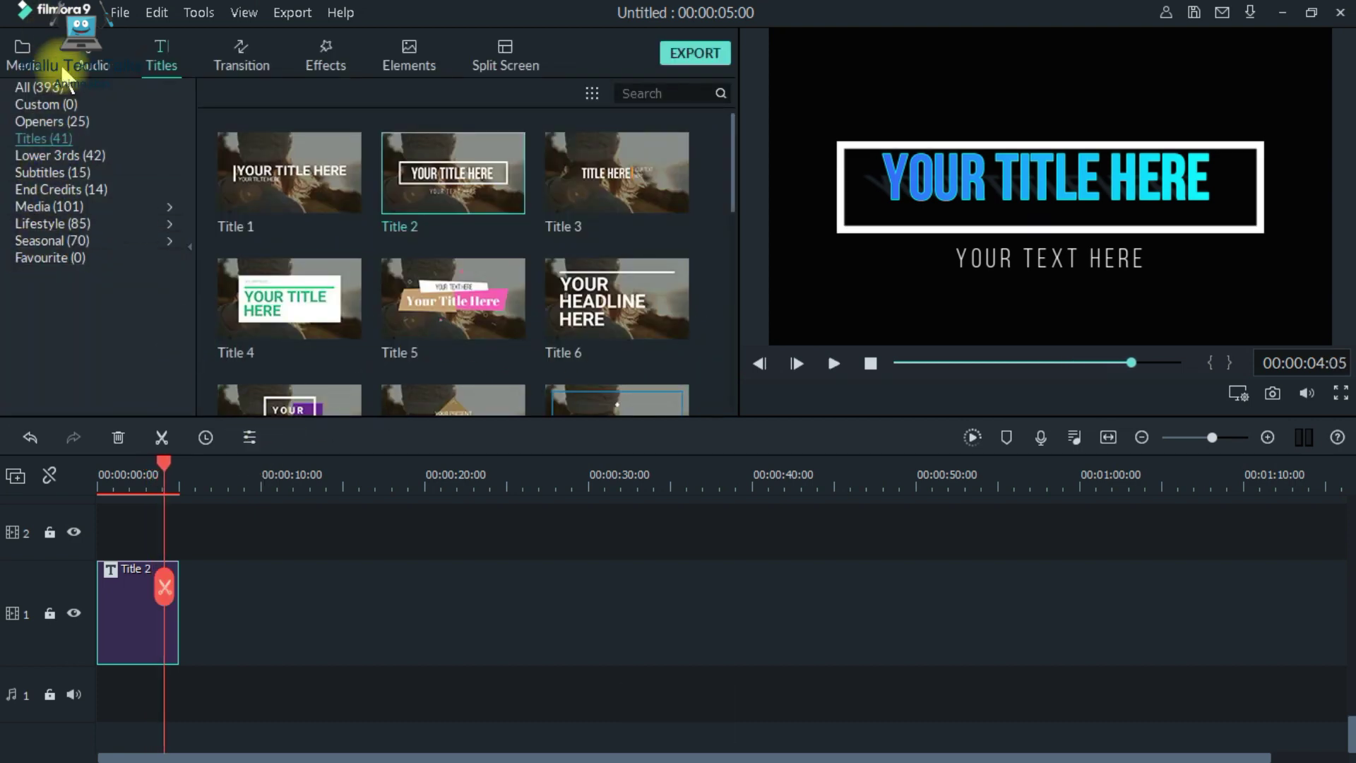
# Place the Dashamoolam Damu comedy clip directly after the green subscribe clip on video track 1.
pyautogui.click(233, 65)
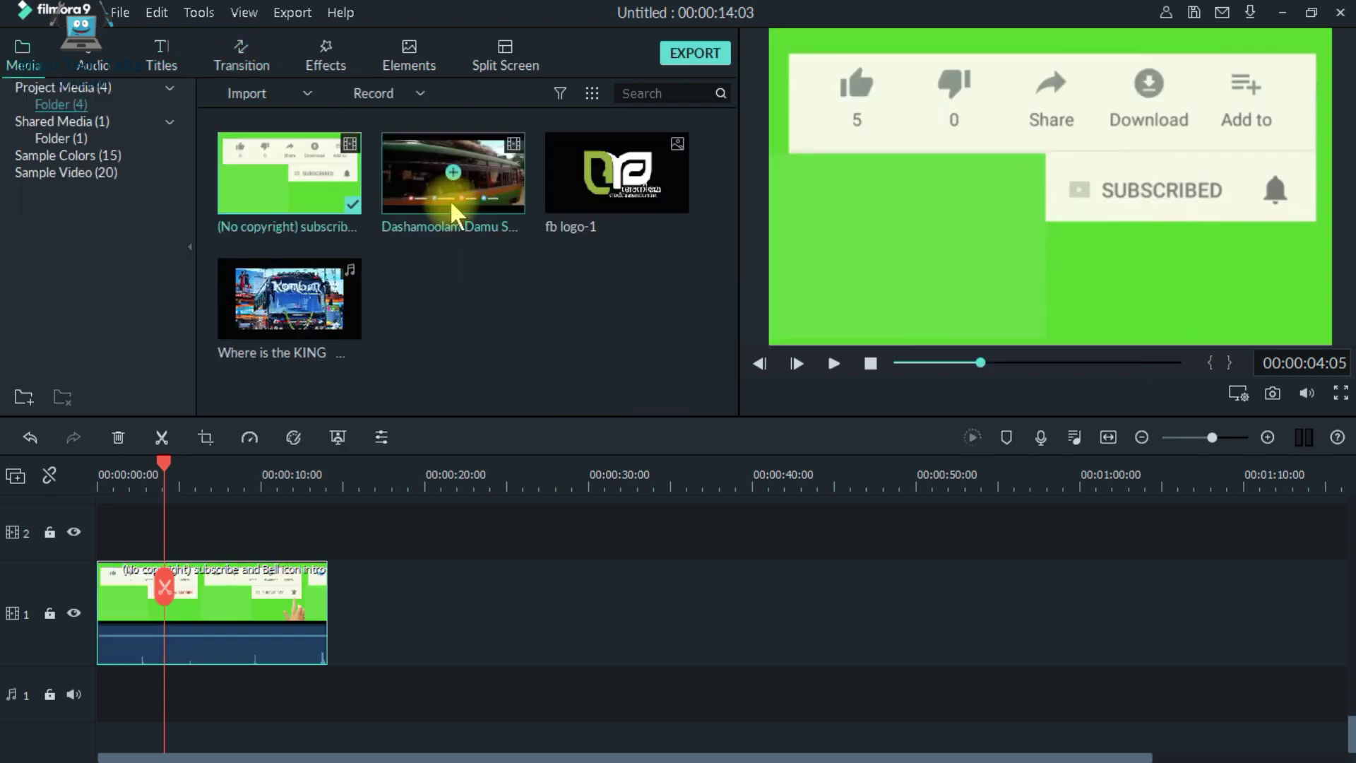
pyautogui.moveTo(449, 198); pyautogui.dragTo(352, 614)
pyautogui.moveTo(323, 360)
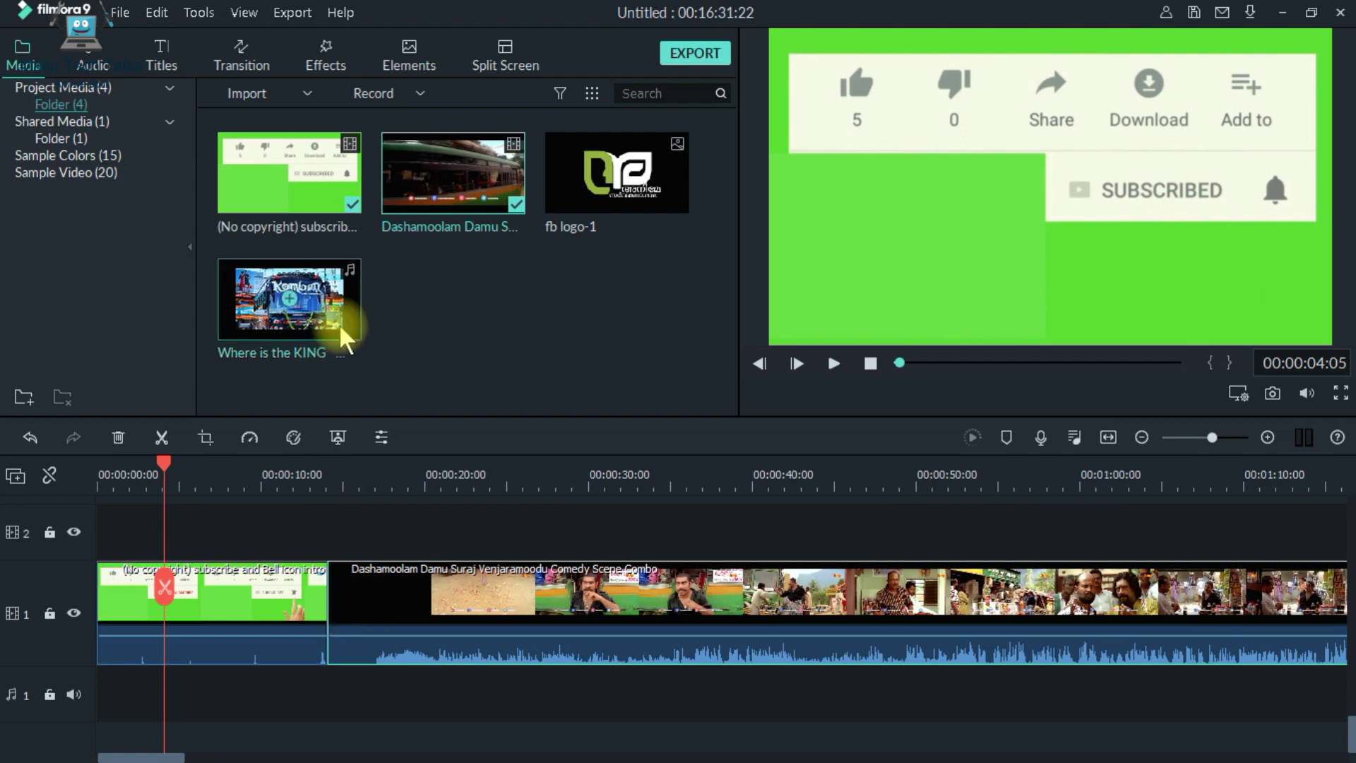
# Add the Aliens! 1 transition between the two clips on video track 1 and check its duration and mode settings.
pyautogui.click(239, 57)
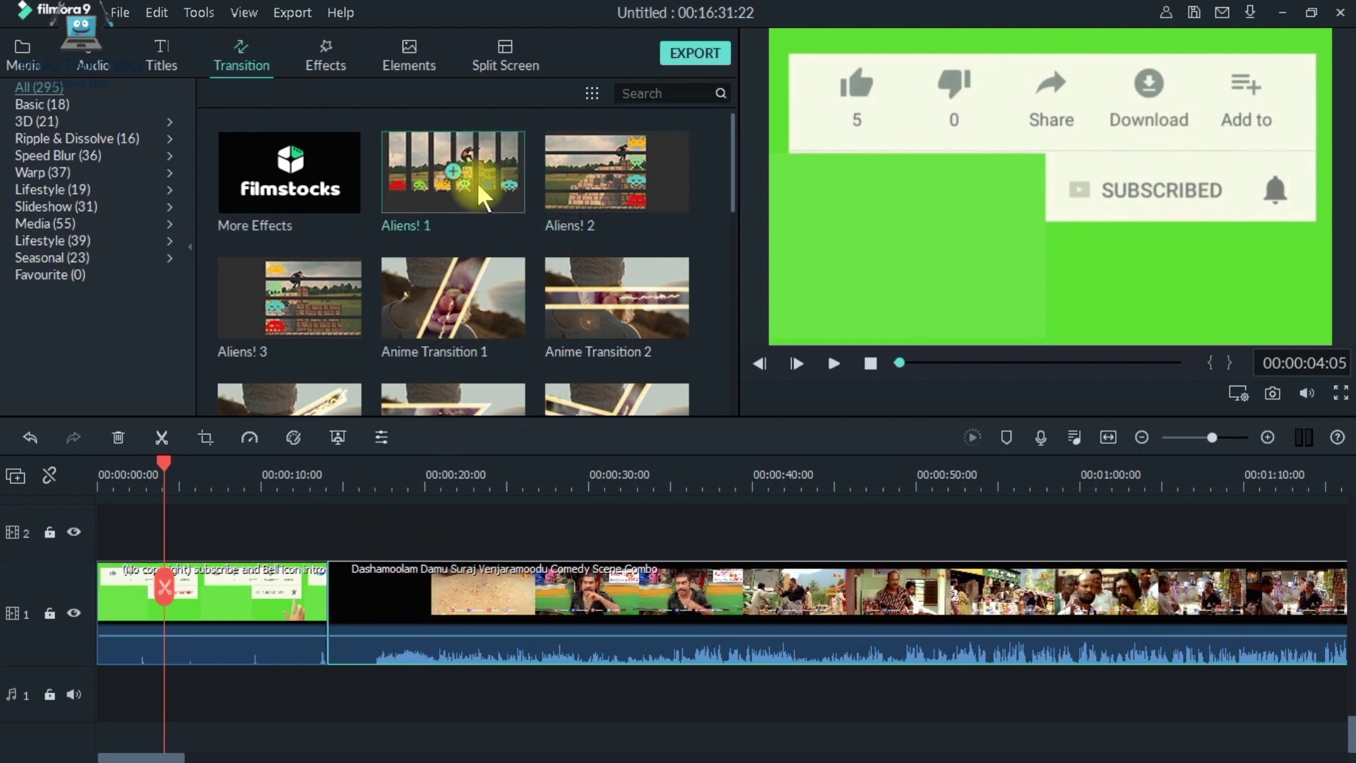
pyautogui.moveTo(476, 184); pyautogui.dragTo(337, 646)
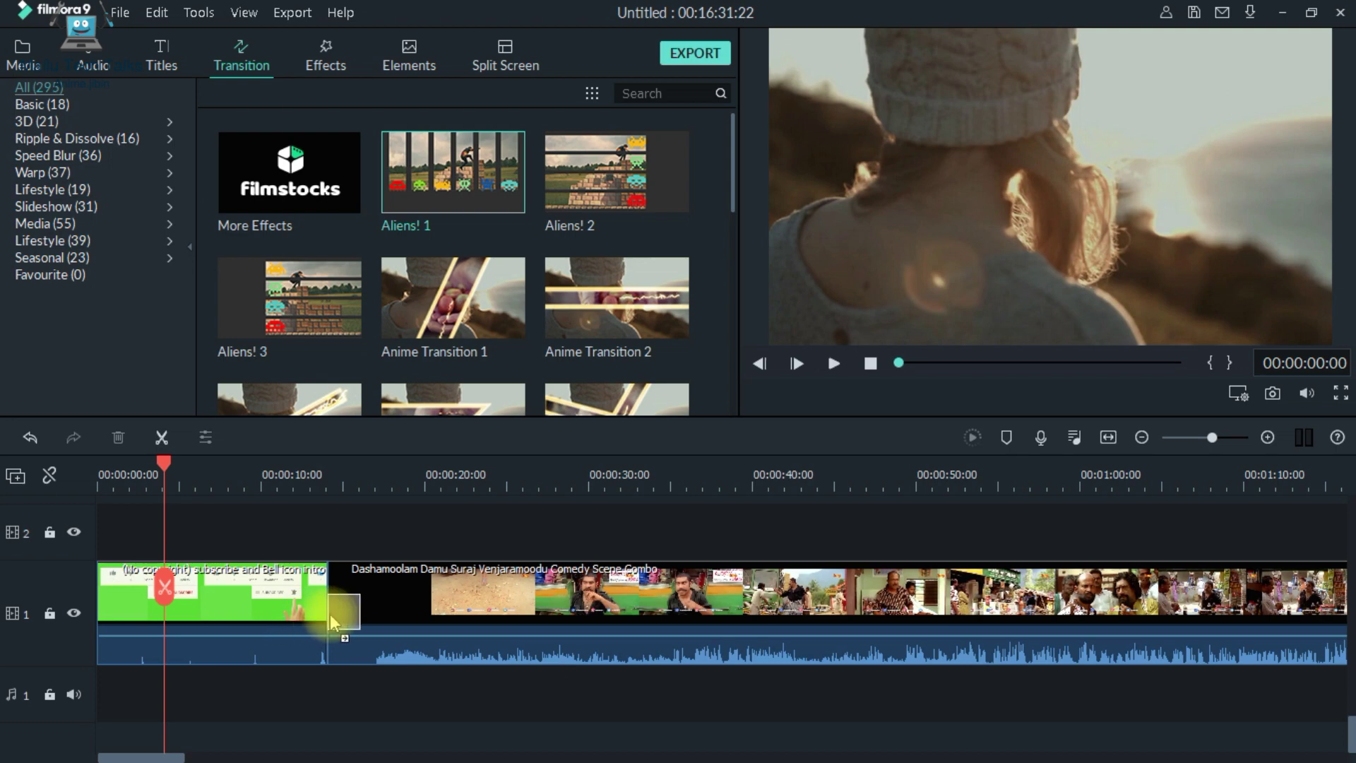
pyautogui.moveTo(318, 619); pyautogui.dragTo(316, 615)
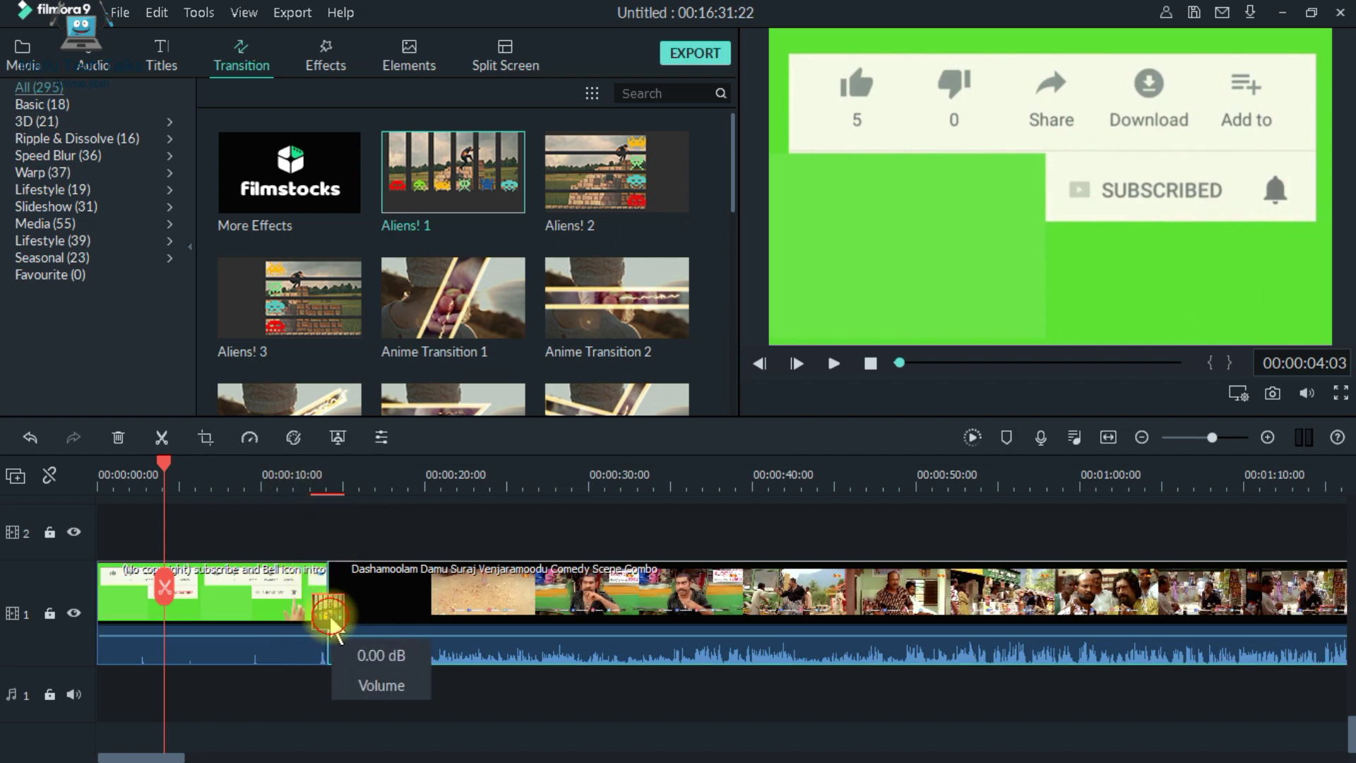
pyautogui.doubleClick(327, 617)
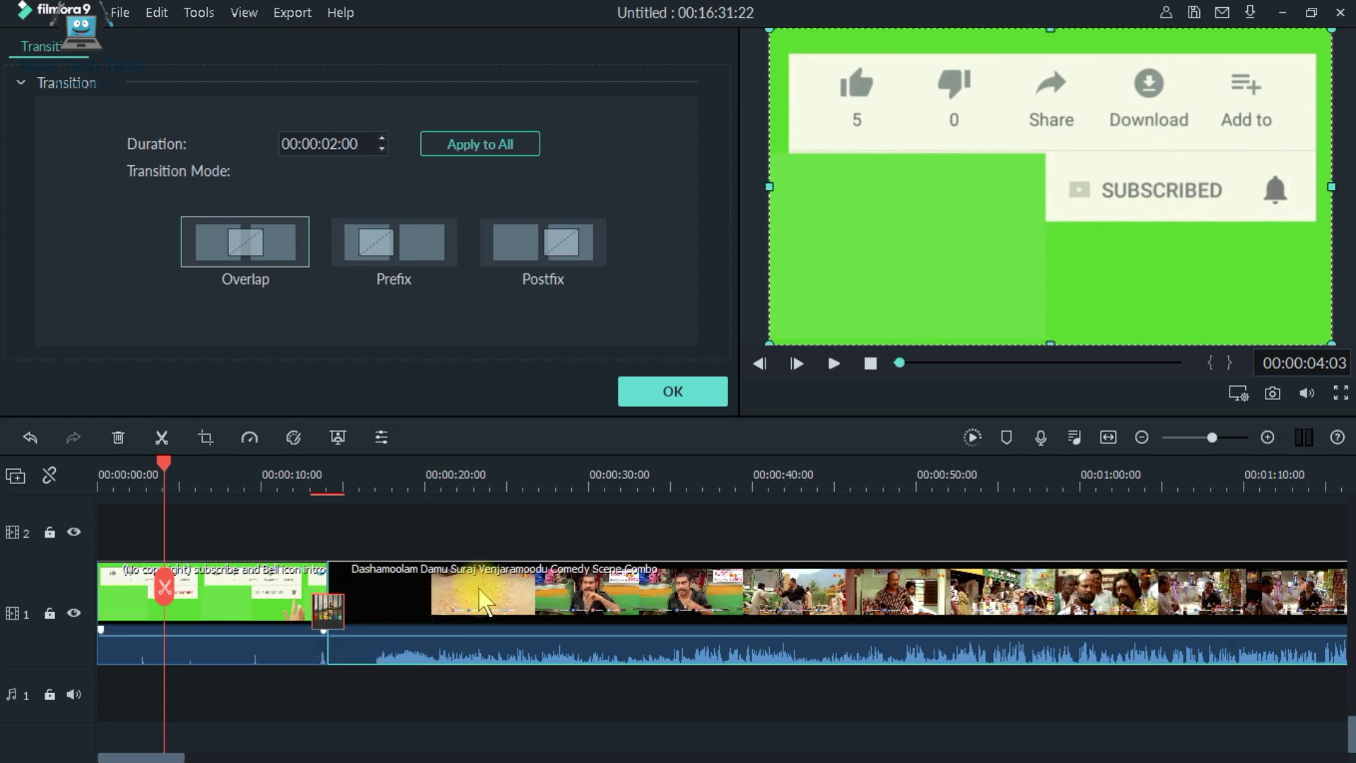
pyautogui.click(658, 393)
# Play back the timeline across the transition between the two clips.
pyautogui.press('space')
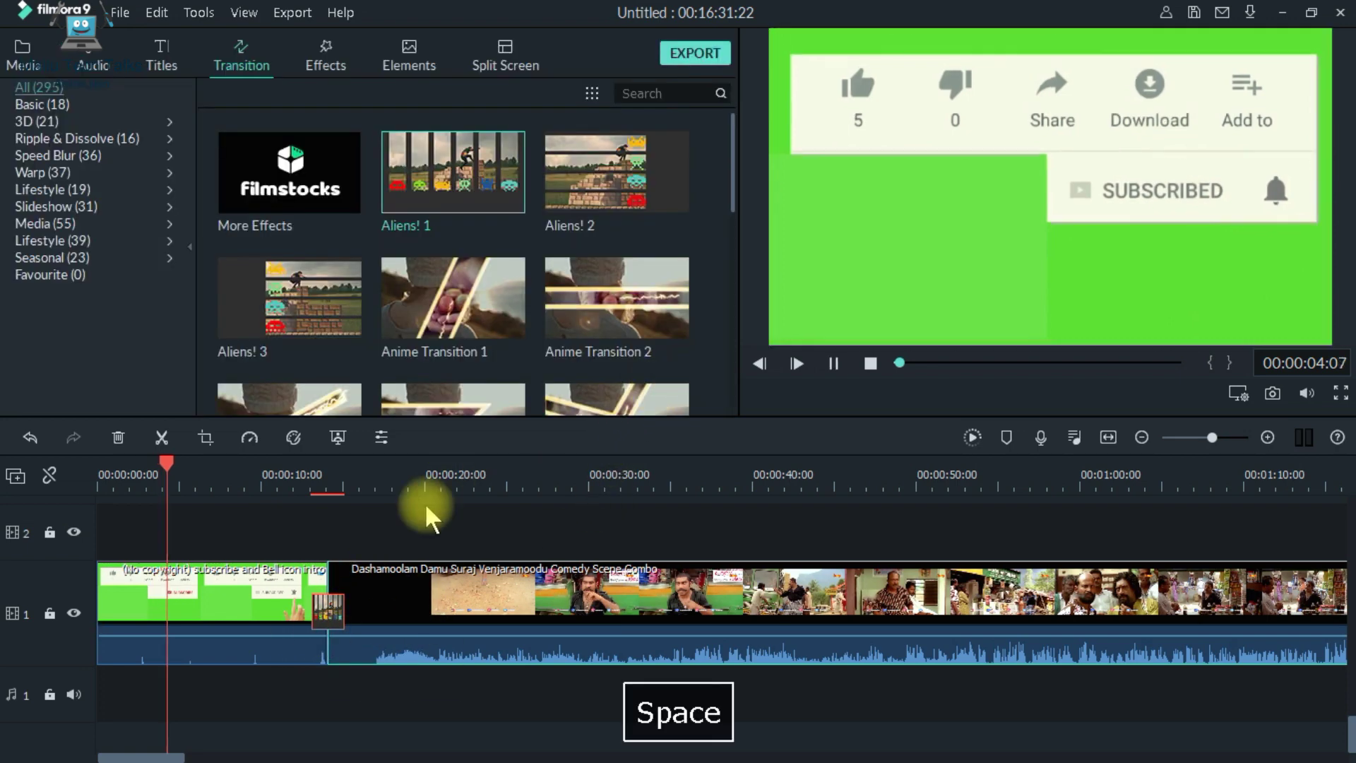
pyautogui.click(262, 481)
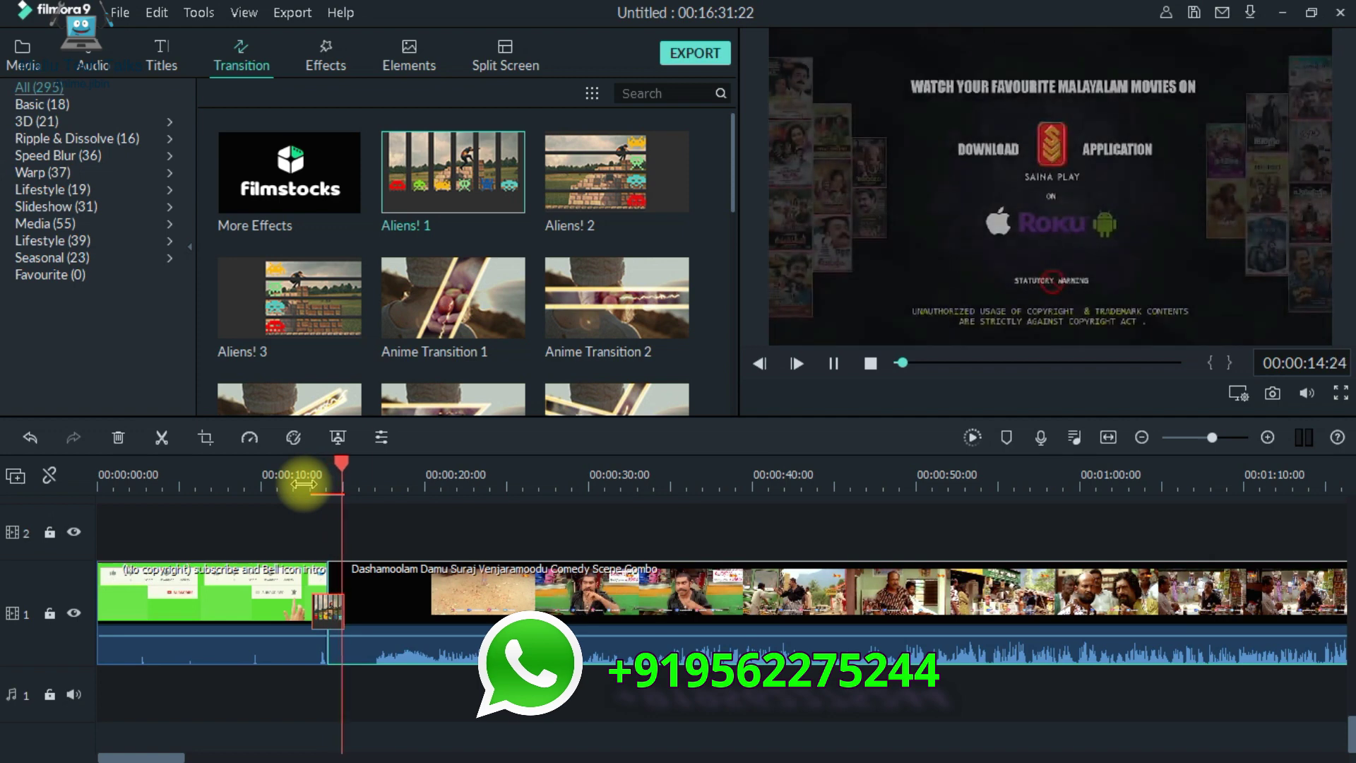
pyautogui.press('space')
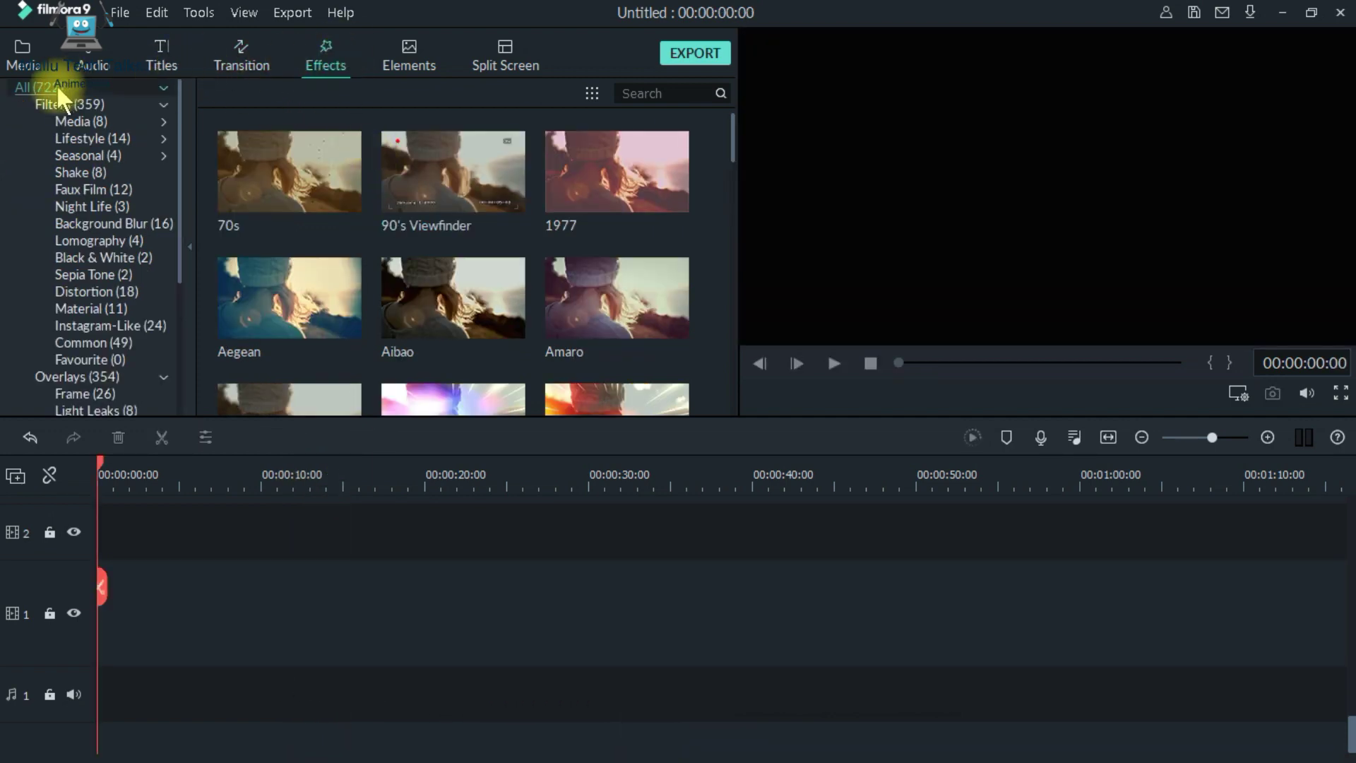
# Place the Dashamoolam Damu clip at the start of video track 1 and split it at 00:00:07:03 and 00:00:20:19.
pyautogui.click(32, 60)
pyautogui.moveTo(466, 201); pyautogui.dragTo(70, 685)
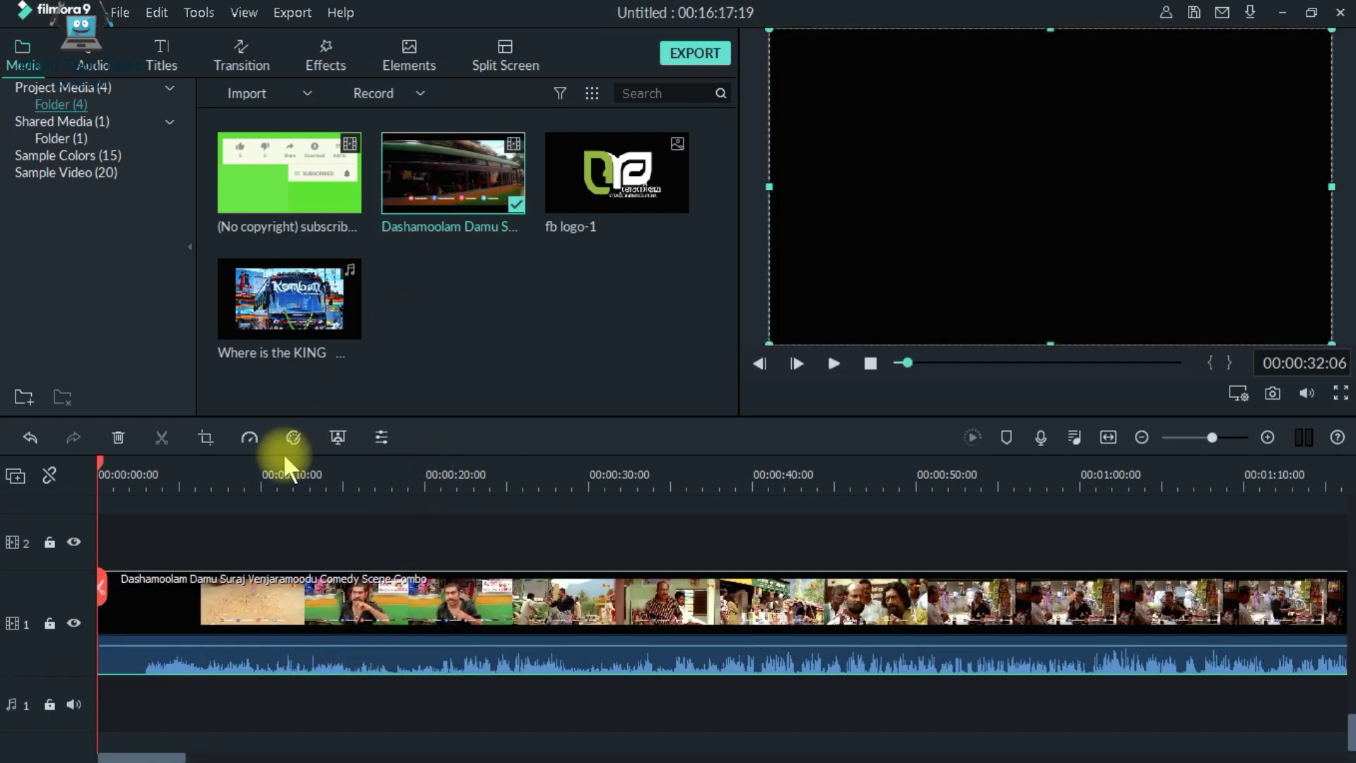
pyautogui.click(311, 468)
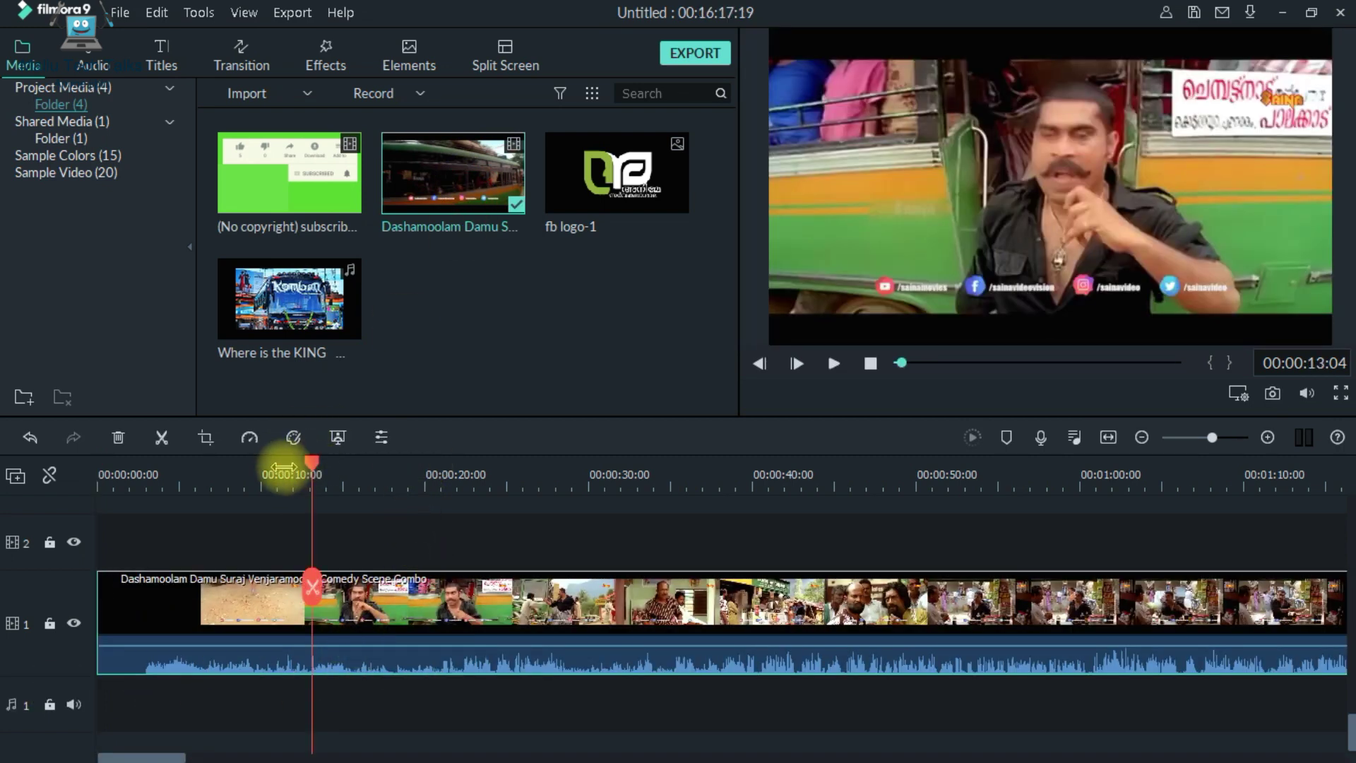
pyautogui.click(280, 475)
pyautogui.moveTo(281, 474); pyautogui.dragTo(214, 463)
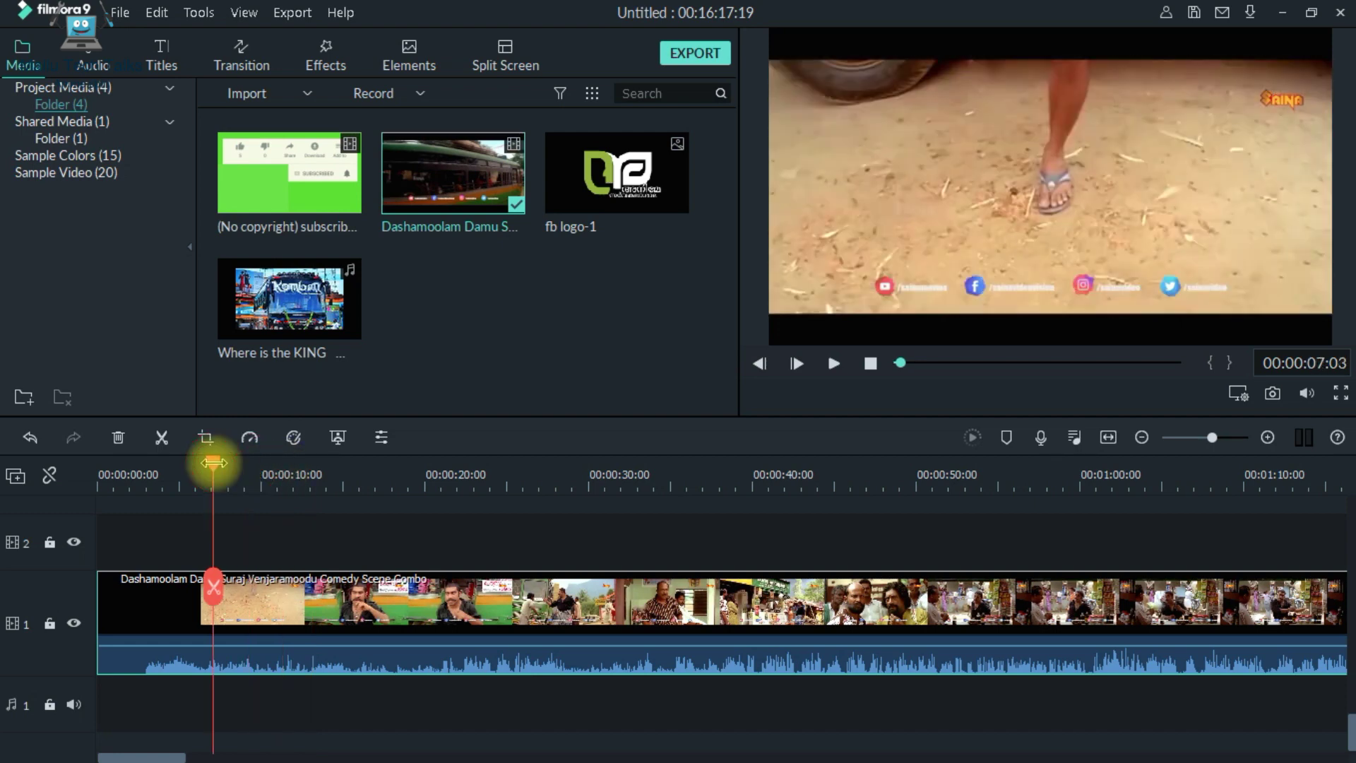
pyautogui.hotkey('ctrl', 'b')
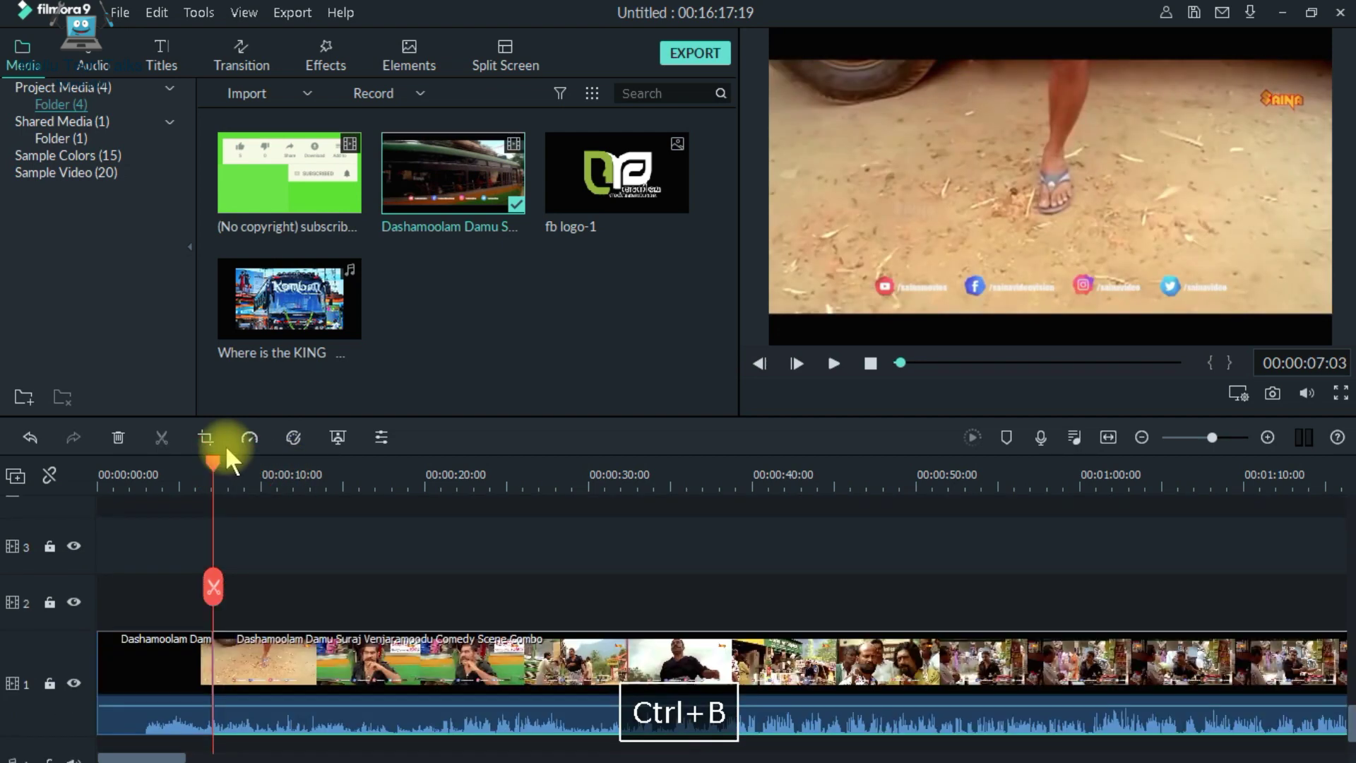
pyautogui.click(437, 489)
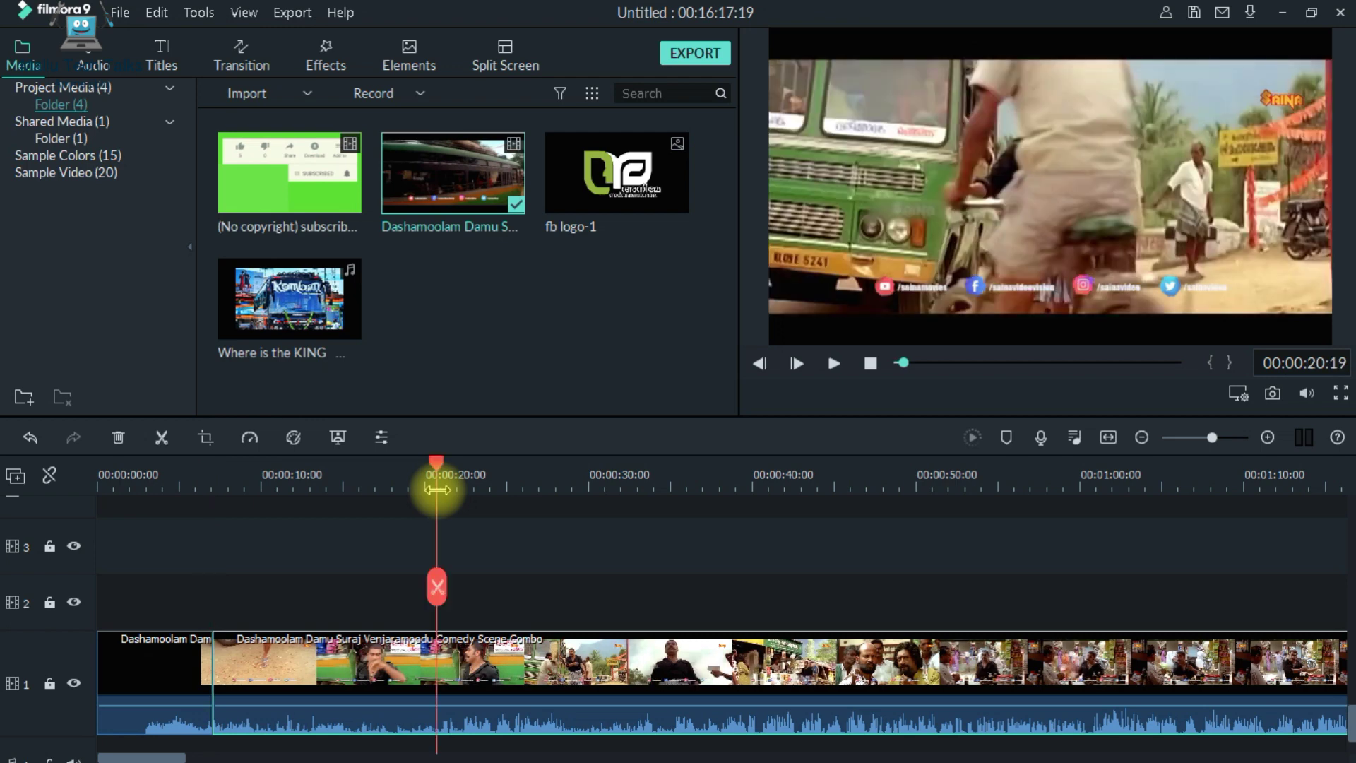
pyautogui.hotkey('ctrl', 'b')
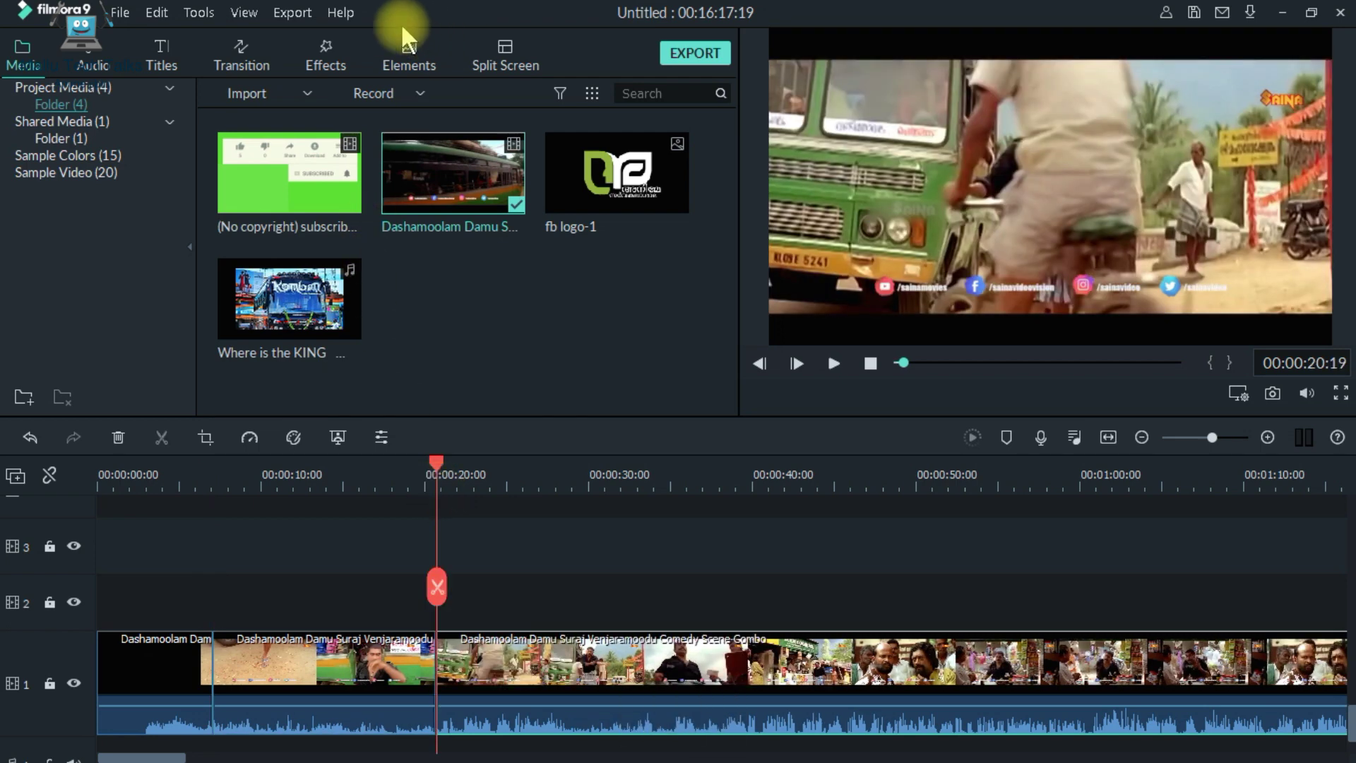
# Browse the effects library and place the Aegean filter on video track 2 above the middle segment of the split clip.
pyautogui.click(325, 55)
pyautogui.scroll(-5, 529, 305)
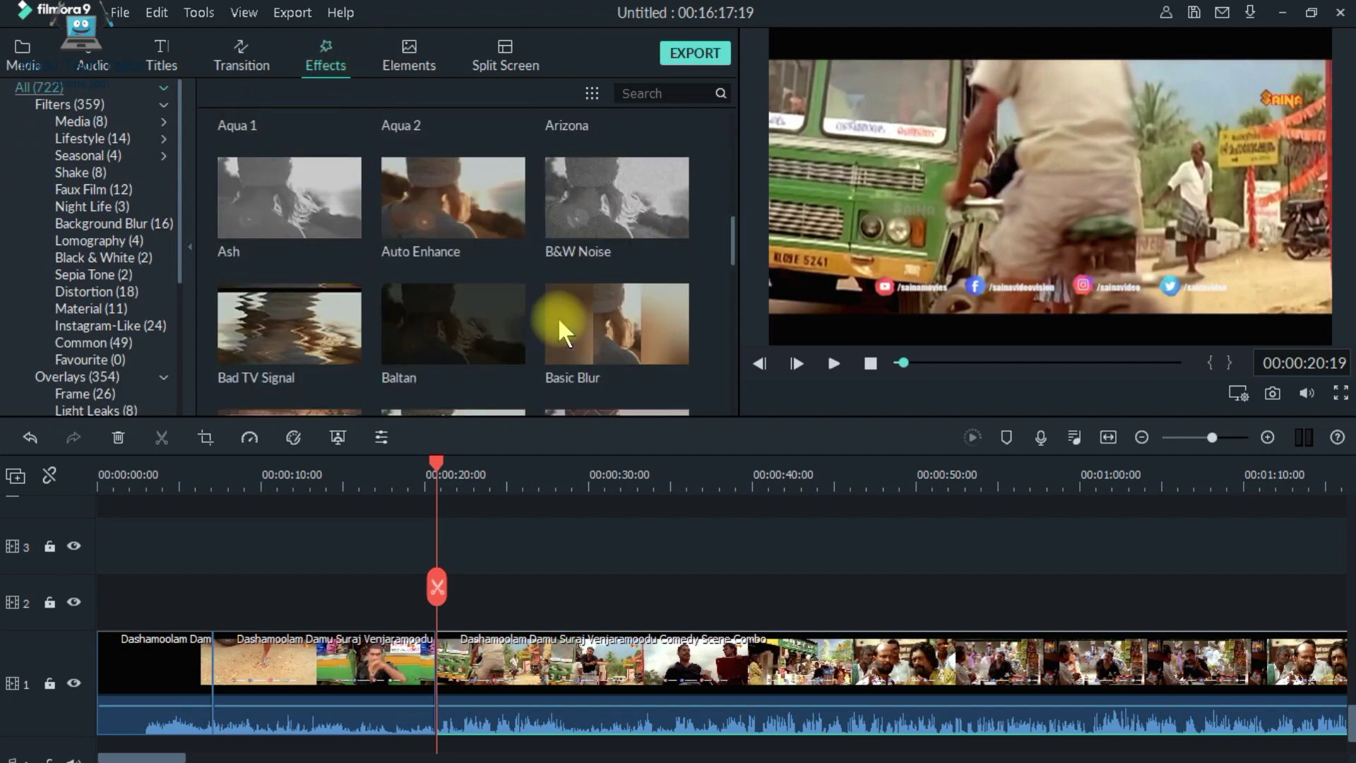
pyautogui.scroll(5, 557, 315)
pyautogui.moveTo(354, 331); pyautogui.dragTo(431, 622)
pyautogui.moveTo(446, 622)
pyautogui.mouseDown()
pyautogui.moveTo(475, 623)
pyautogui.moveTo(432, 626)
pyautogui.moveTo(433, 607)
pyautogui.mouseUp()
# Extend the Aegean filter to the end of the middle segment and preview it at 00:00:07:15.
pyautogui.click(449, 457)
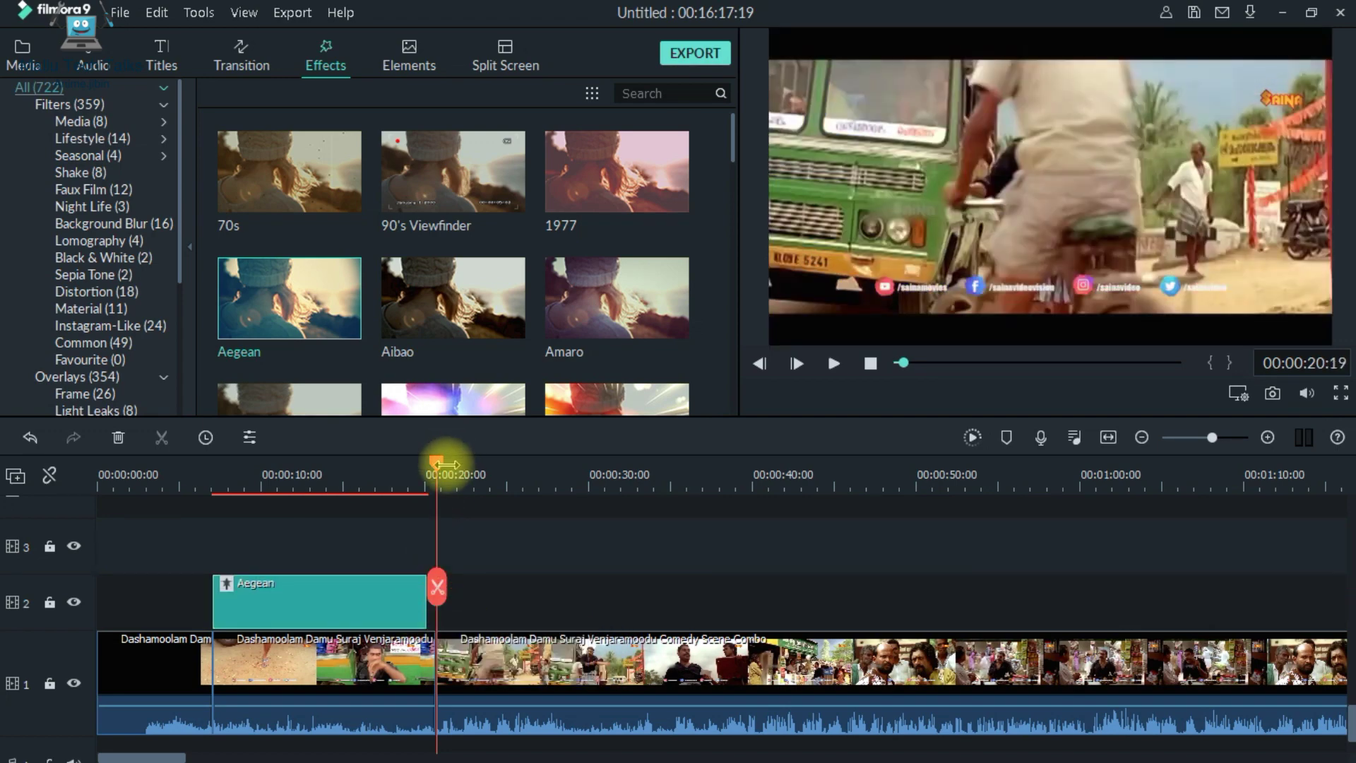
pyautogui.moveTo(444, 480); pyautogui.dragTo(625, 495)
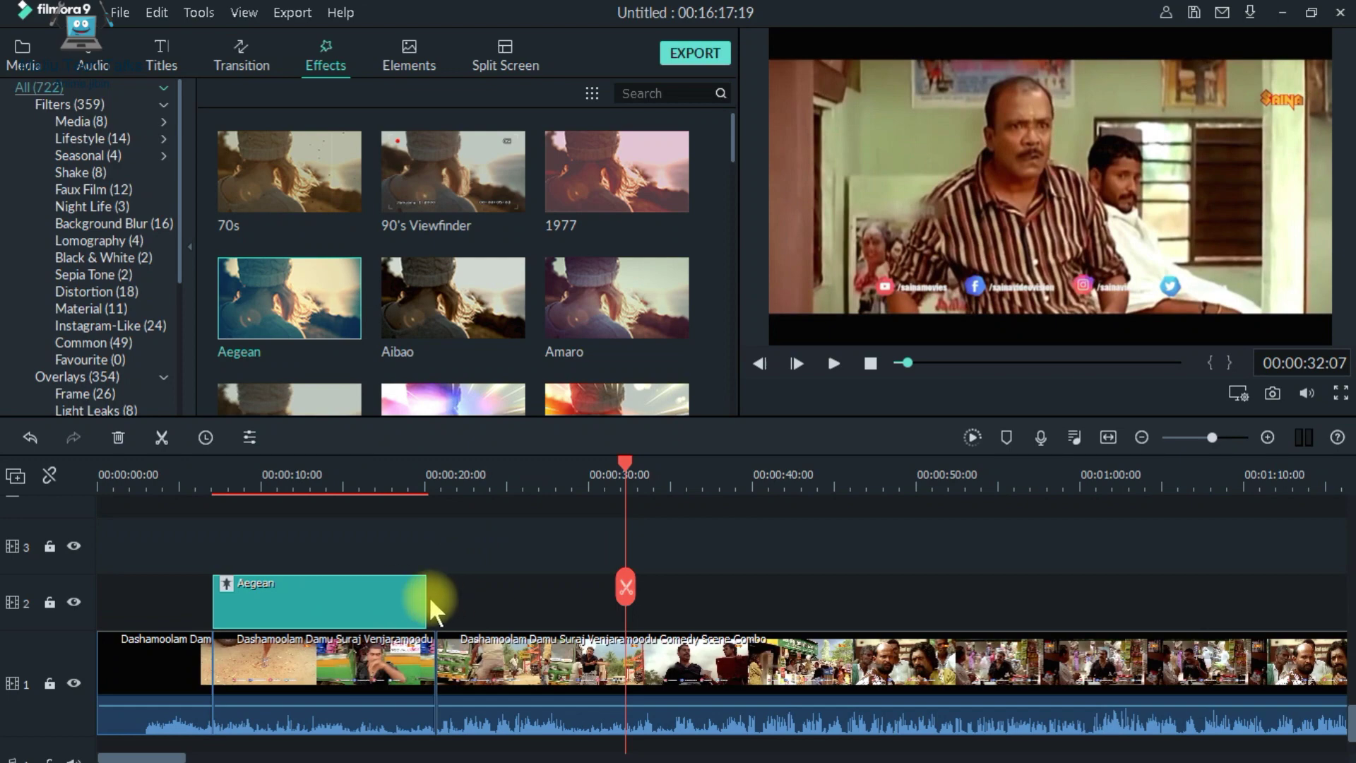
pyautogui.moveTo(427, 600)
pyautogui.mouseDown()
pyautogui.moveTo(460, 600)
pyautogui.moveTo(433, 605)
pyautogui.mouseUp()
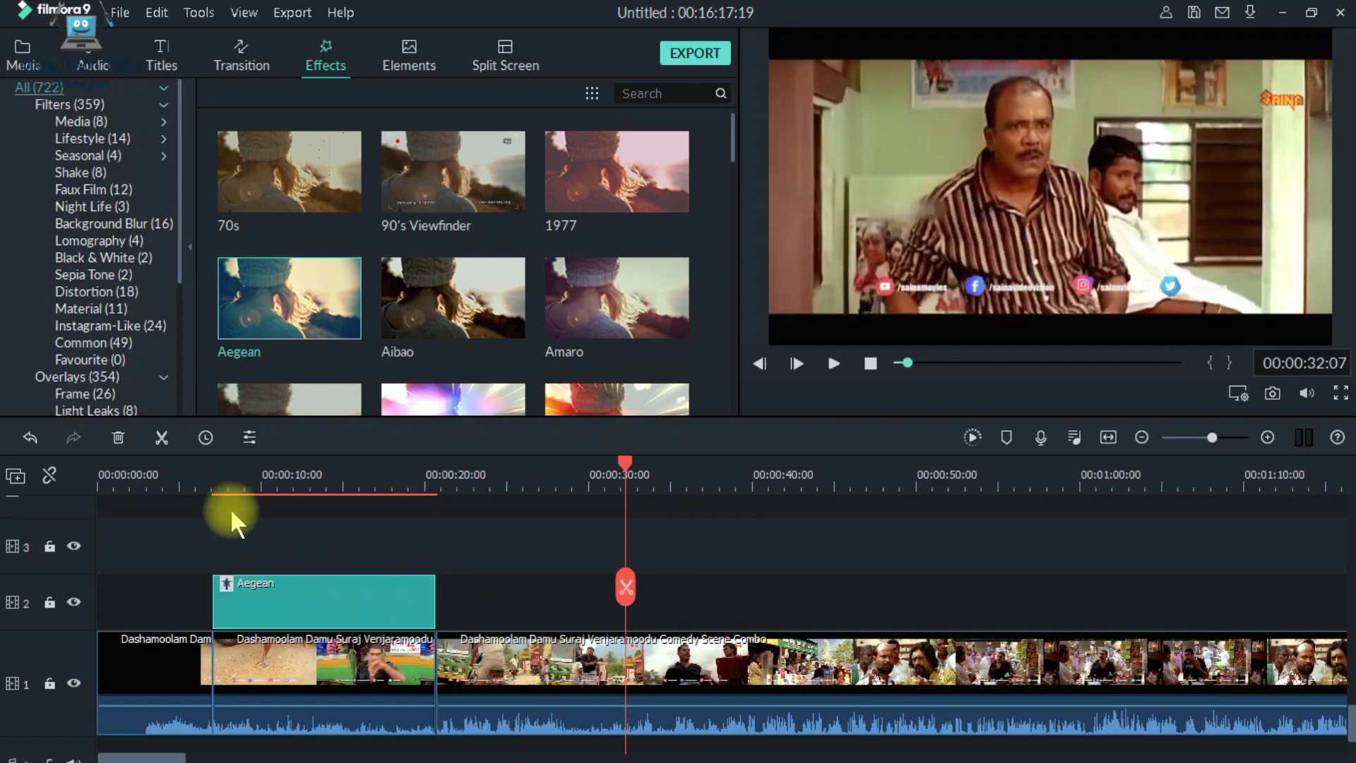
pyautogui.click(221, 477)
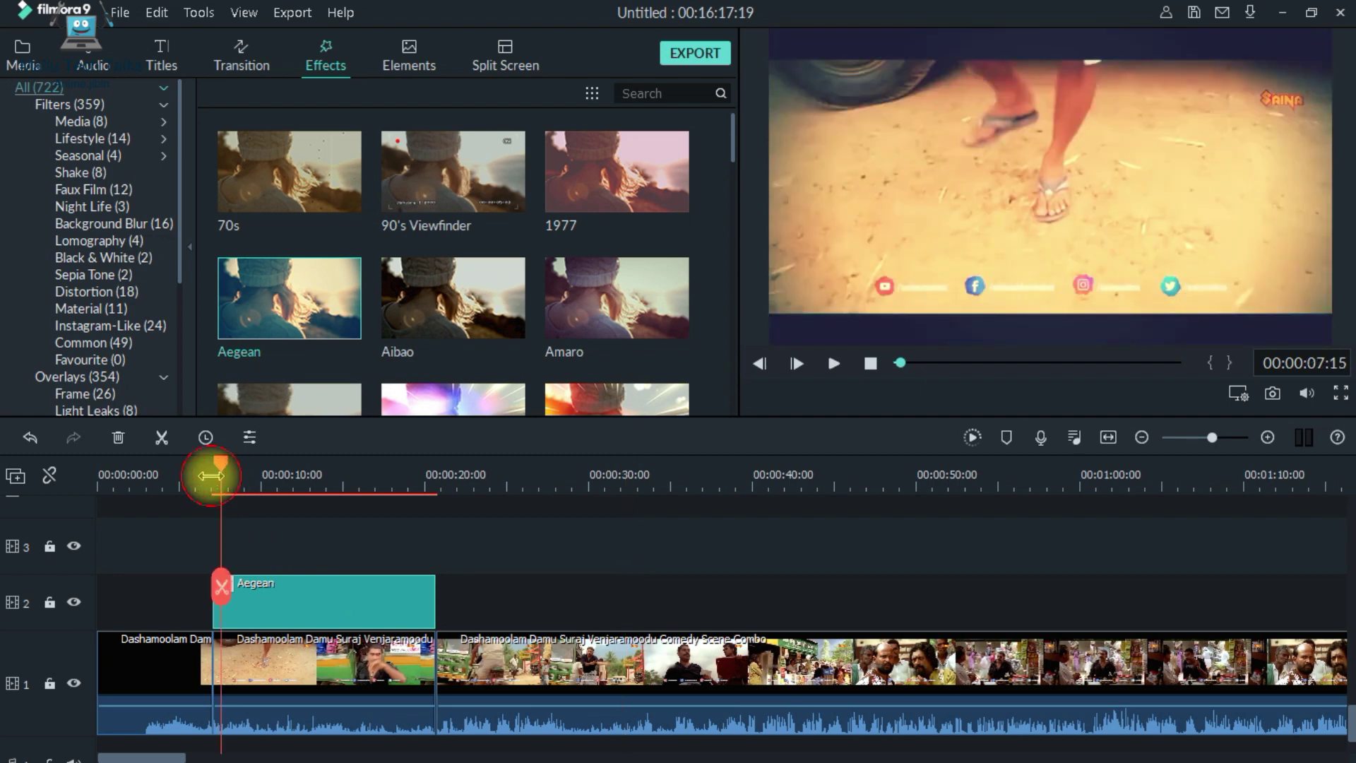
# Play back the Aegean-filtered segment and inspect the filter's Alpha setting.
pyautogui.click(209, 477)
pyautogui.press('space')
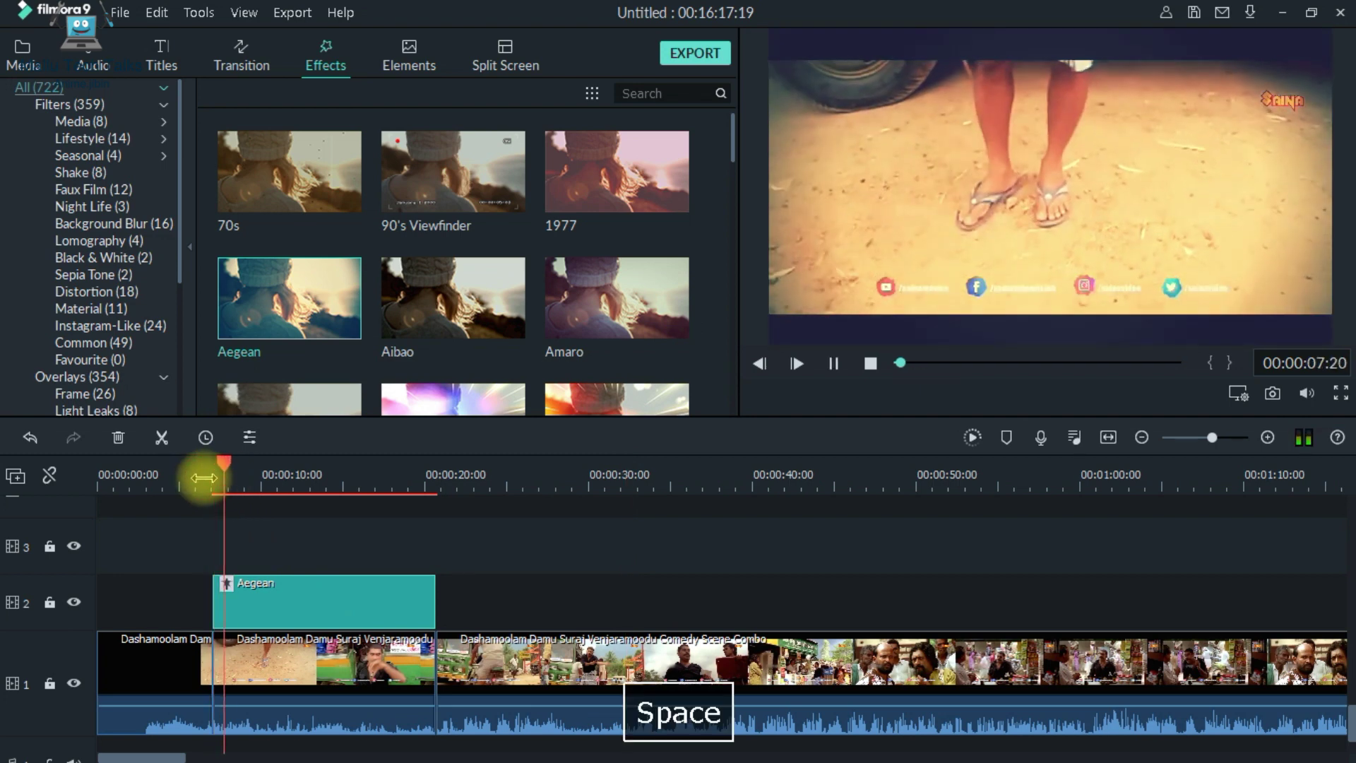
pyautogui.doubleClick(340, 584)
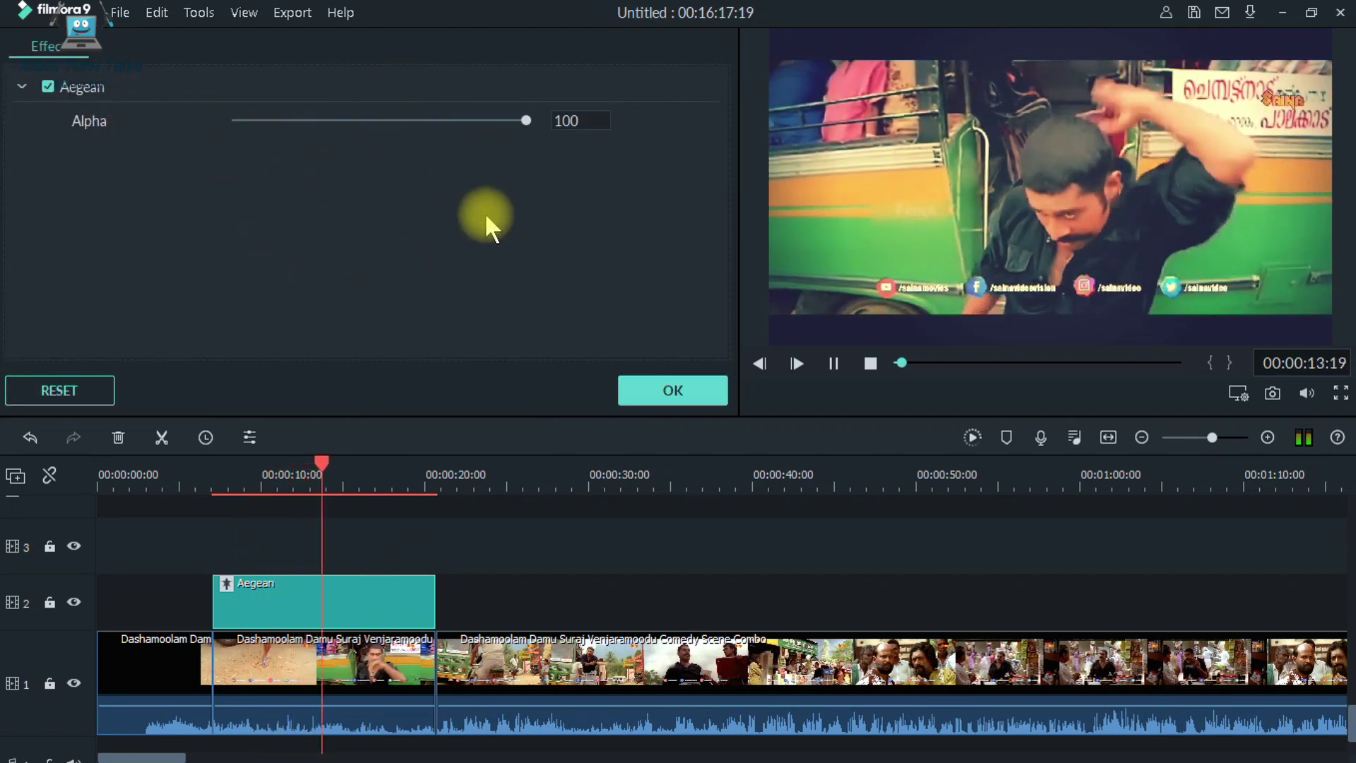
pyautogui.click(674, 396)
# Delete the Aegean filter and the split clip segments from the timeline.
pyautogui.click(345, 604)
pyautogui.press('Delete')
# Browse the elements library and place Anime Element 4 at the start of video track 1.
pyautogui.click(409, 57)
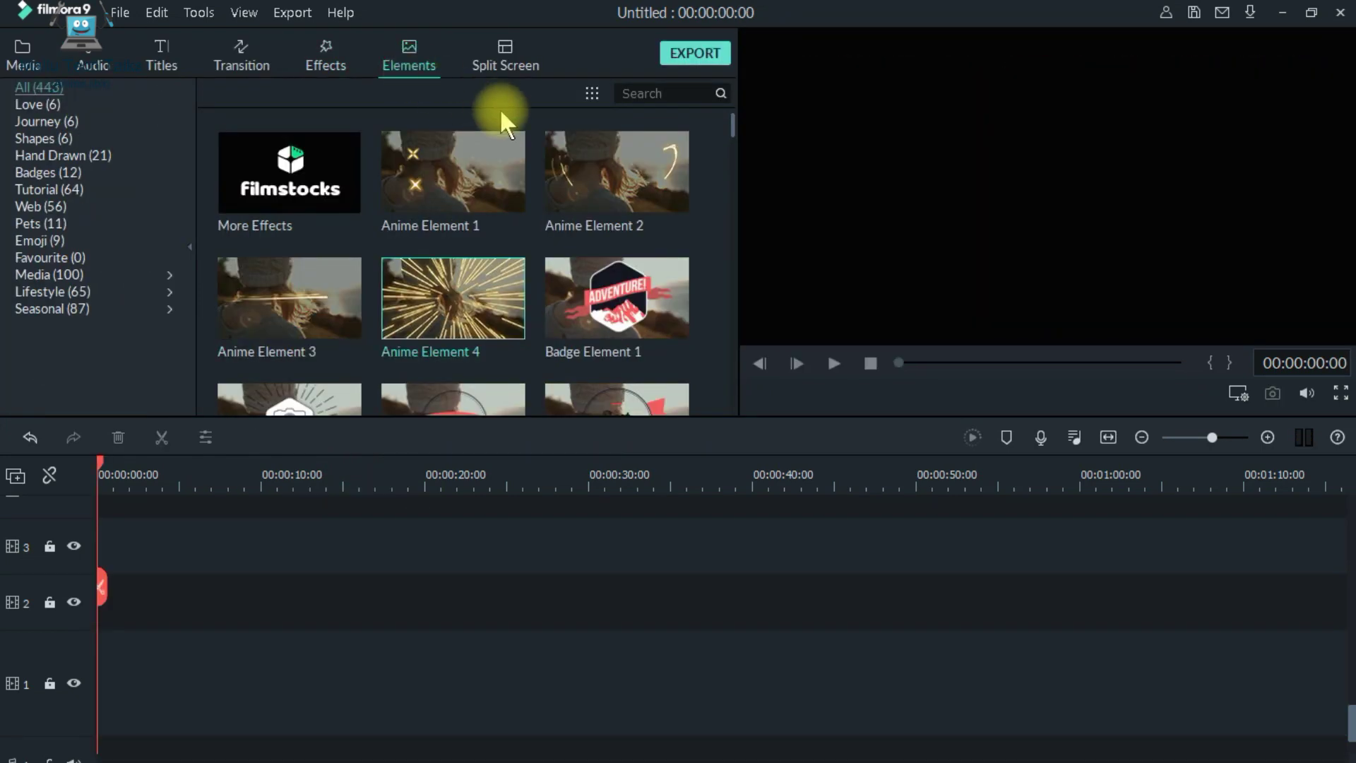
pyautogui.scroll(-10, 553, 252)
pyautogui.scroll(10, 556, 261)
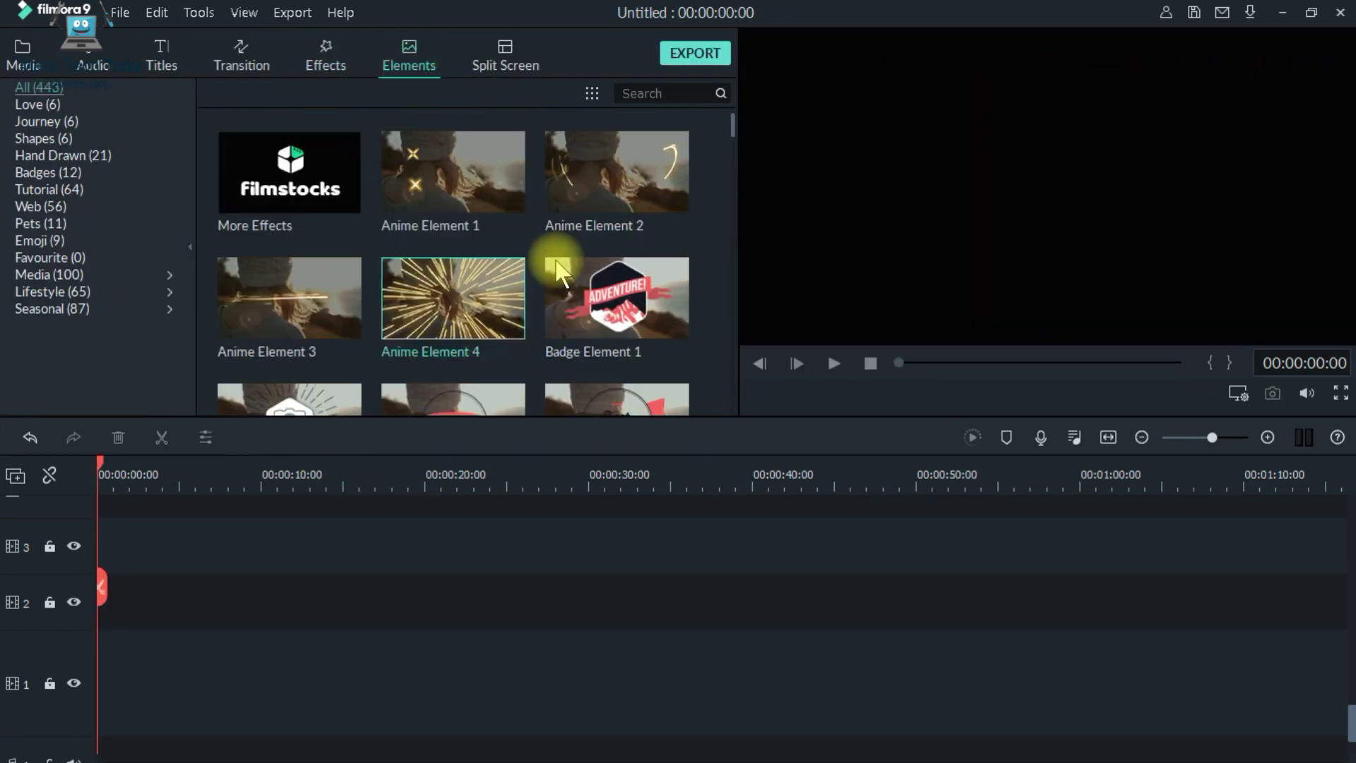
pyautogui.scroll(-5, 558, 269)
pyautogui.scroll(5, 556, 260)
pyautogui.moveTo(474, 310); pyautogui.dragTo(24, 735)
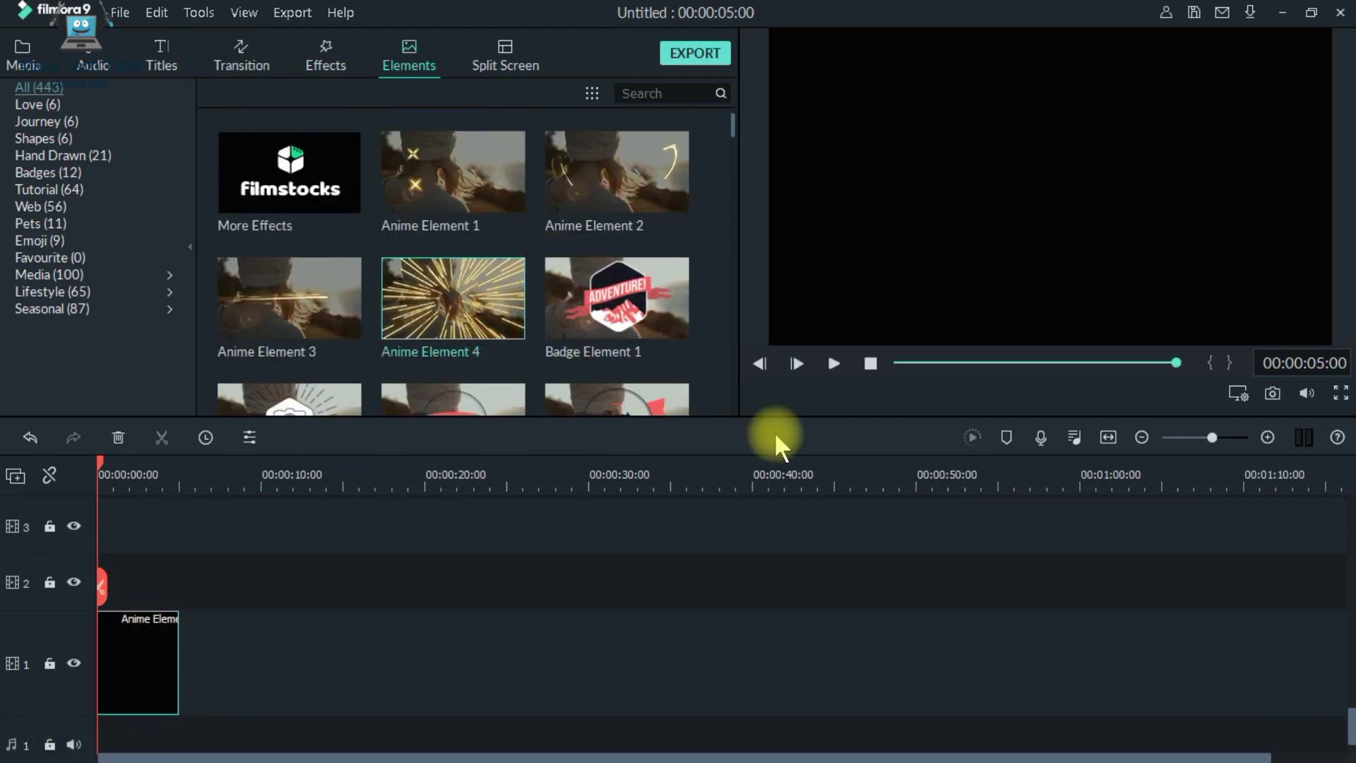
# Play back the Anime Element 4 clip and delete it from the timeline.
pyautogui.press('space')
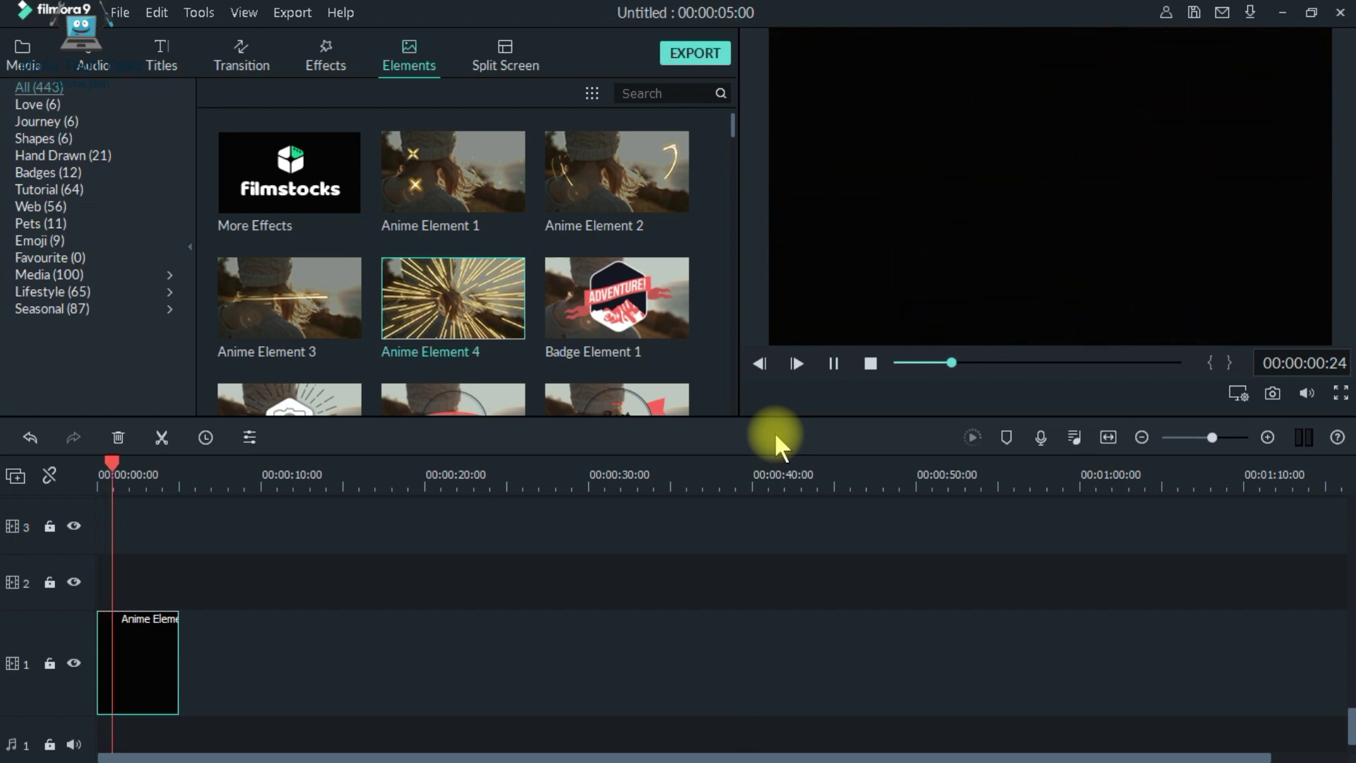
pyautogui.press('space')
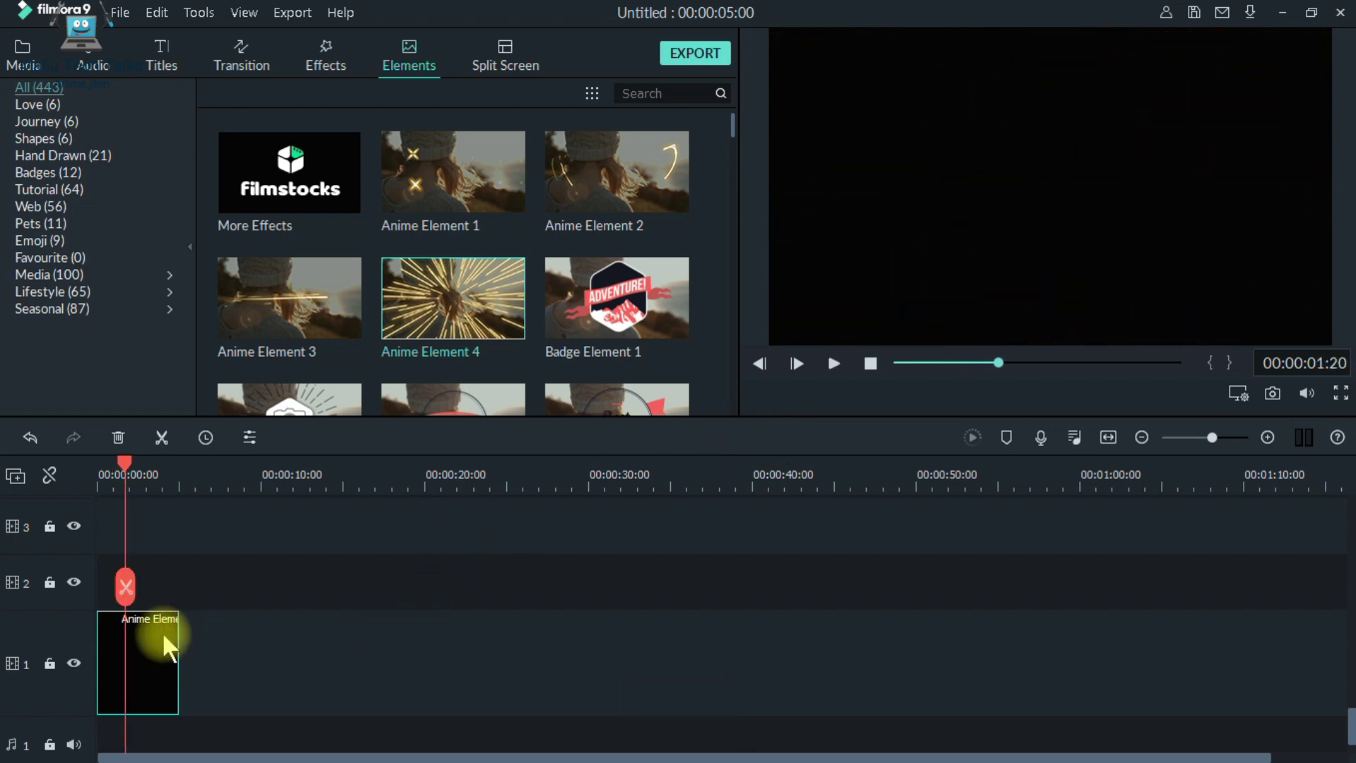
pyautogui.press('Delete')
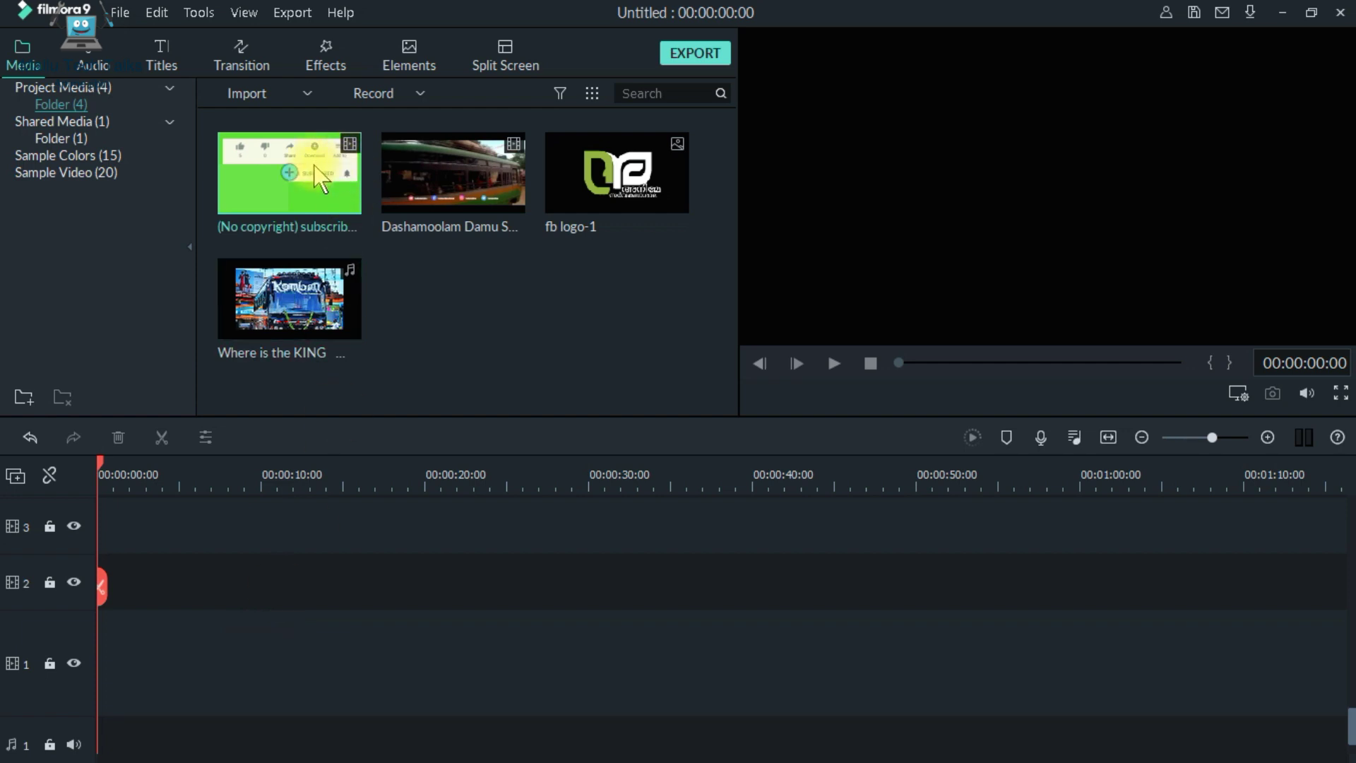
# Place the Dashamoolam Damu clip on video track 1 and the green-screen subscribe clip above it on video track 2 at about 00:00:30.
pyautogui.moveTo(330, 203); pyautogui.dragTo(45, 641)
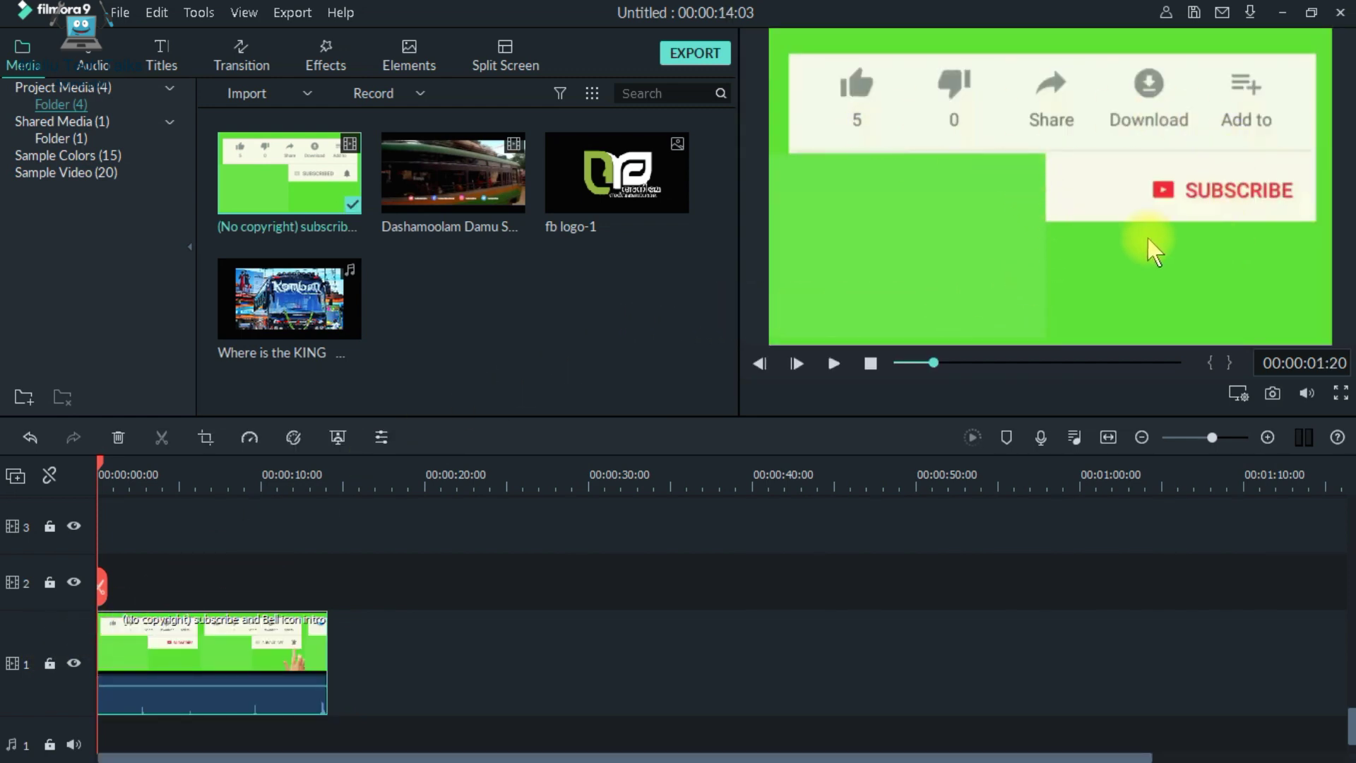
pyautogui.moveTo(487, 198); pyautogui.dragTo(377, 726)
pyautogui.moveTo(311, 622); pyautogui.dragTo(588, 556)
pyautogui.moveTo(544, 615); pyautogui.dragTo(879, 622)
pyautogui.moveTo(783, 612); pyautogui.dragTo(659, 605)
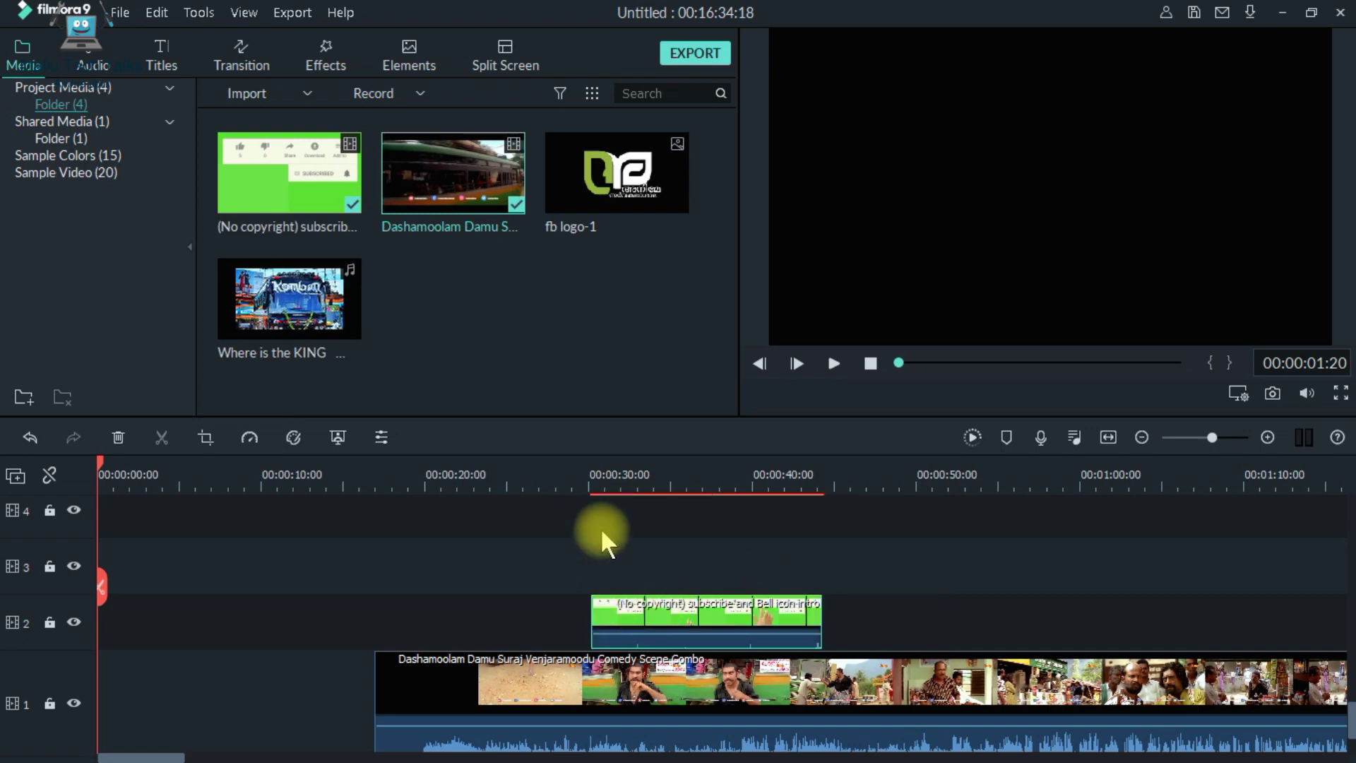
# Preview the timeline from the start of the green-screen subscribe clip.
pyautogui.click(587, 479)
pyautogui.press('space')
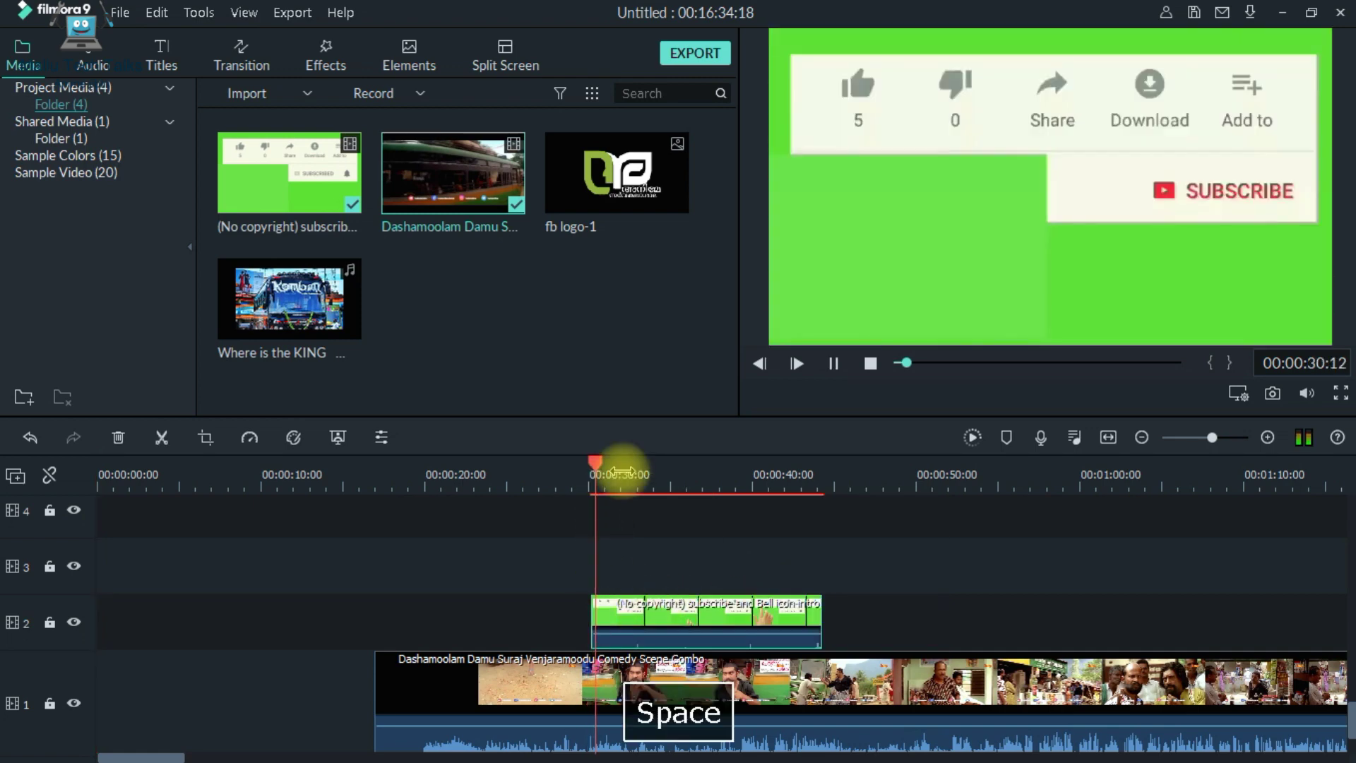
pyautogui.press('space')
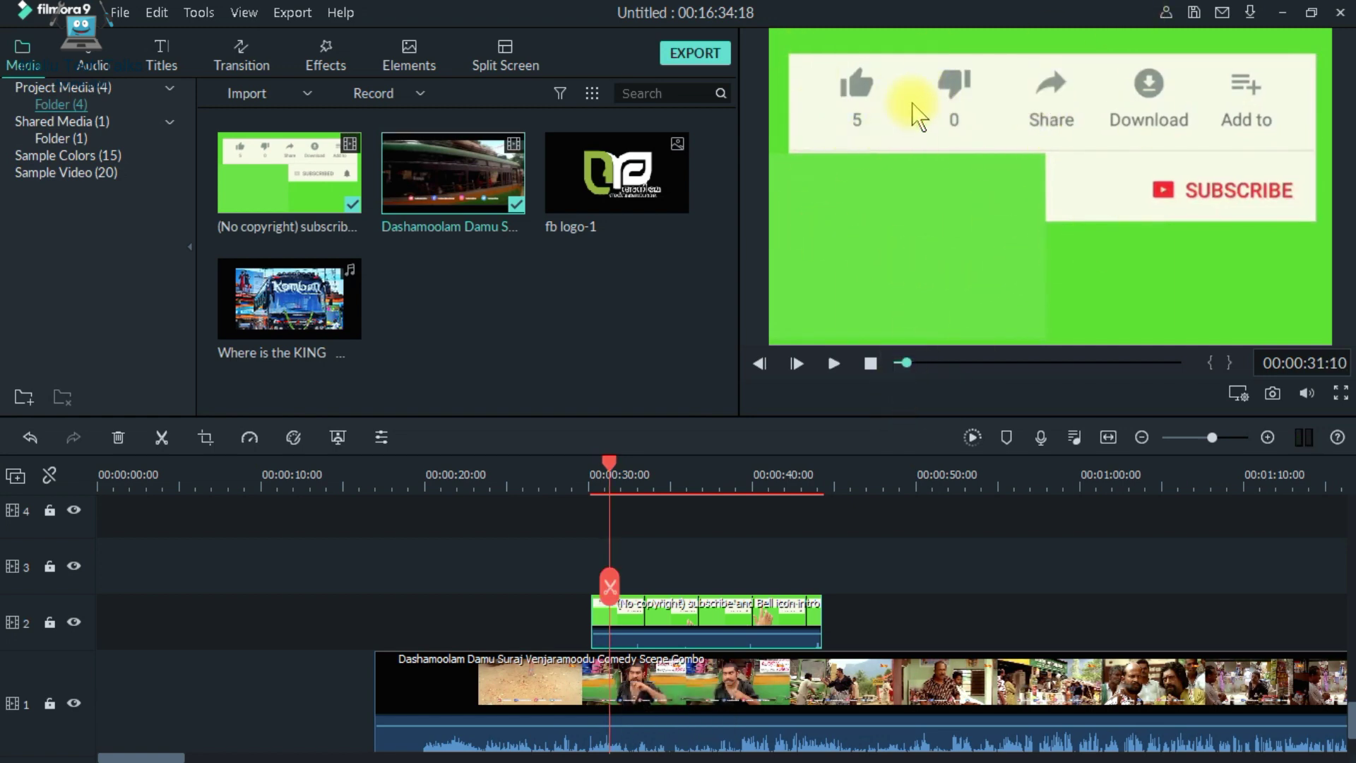
# Enable Chroma Key on the subscribe clip with green as the key color and set the Tolerance to 100.
pyautogui.doubleClick(703, 623)
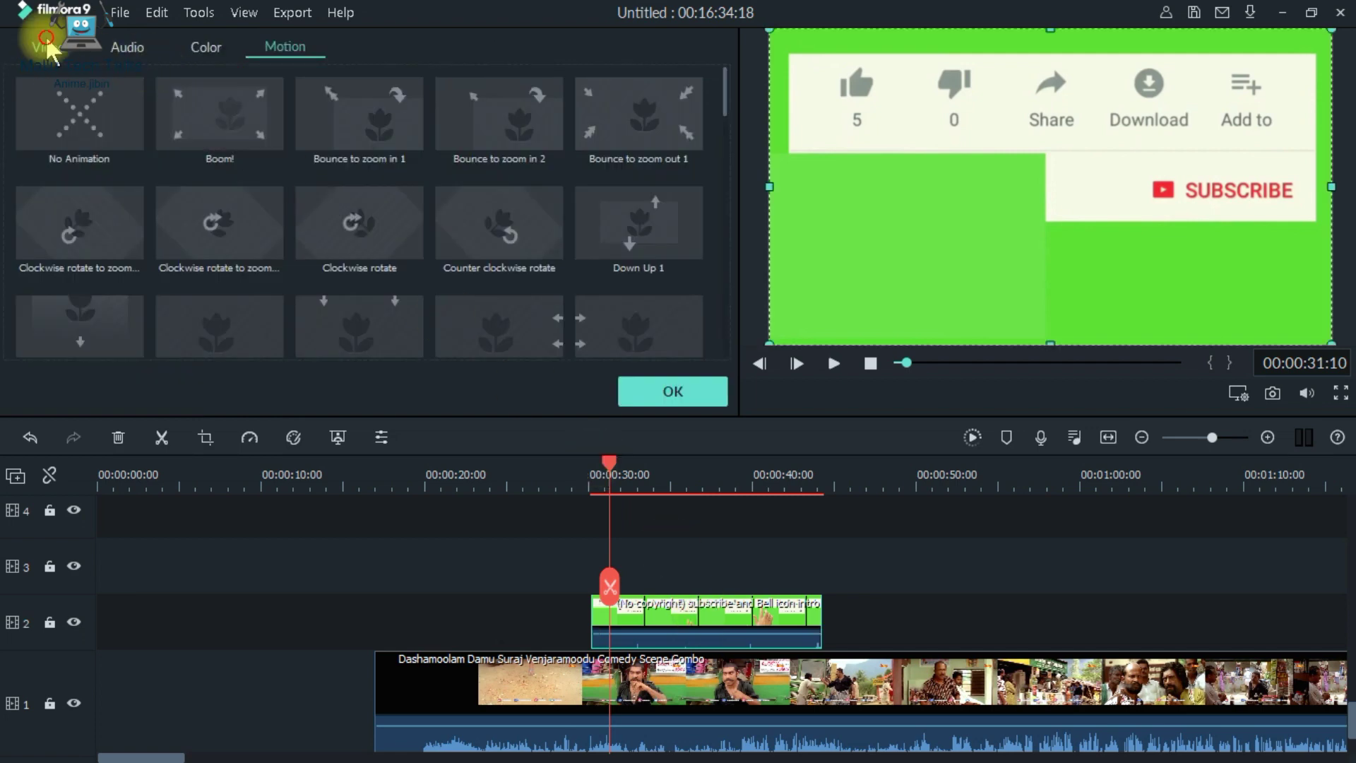
pyautogui.click(45, 47)
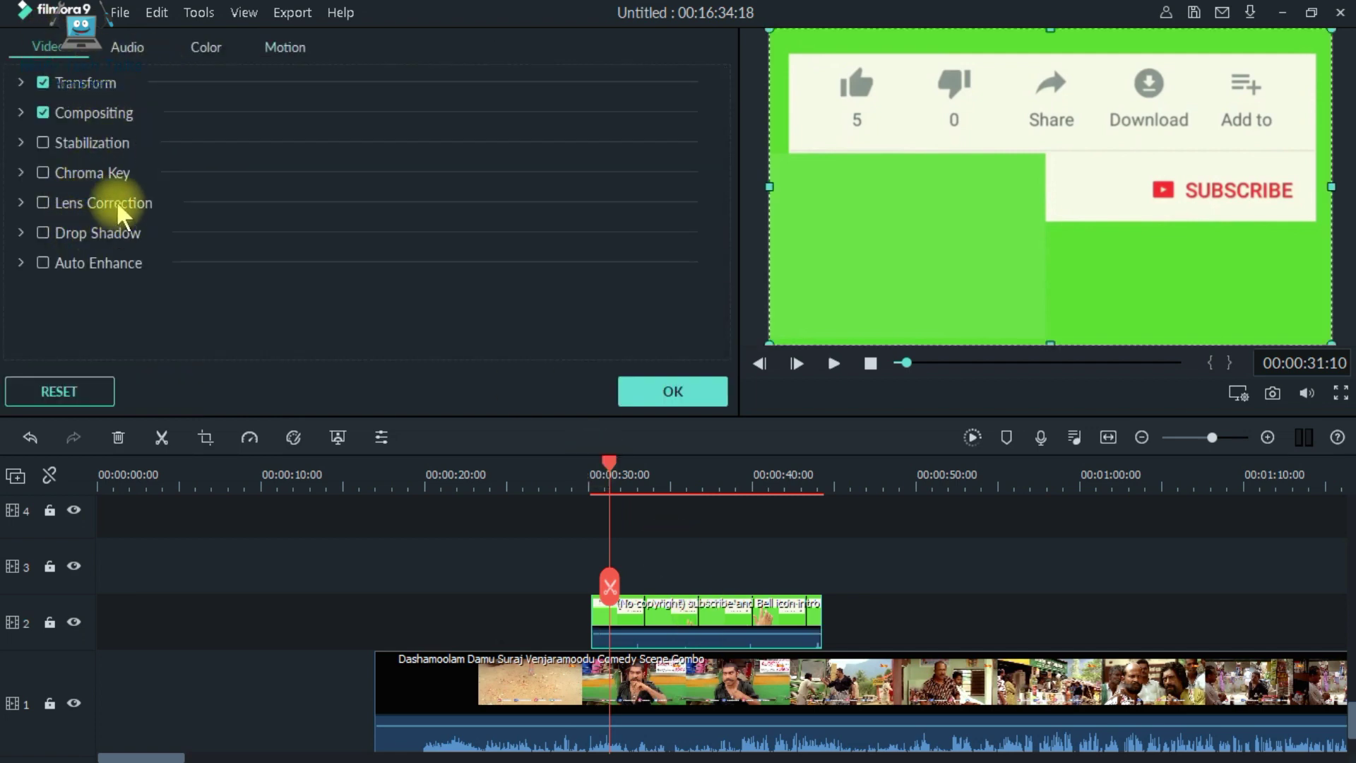
pyautogui.click(108, 174)
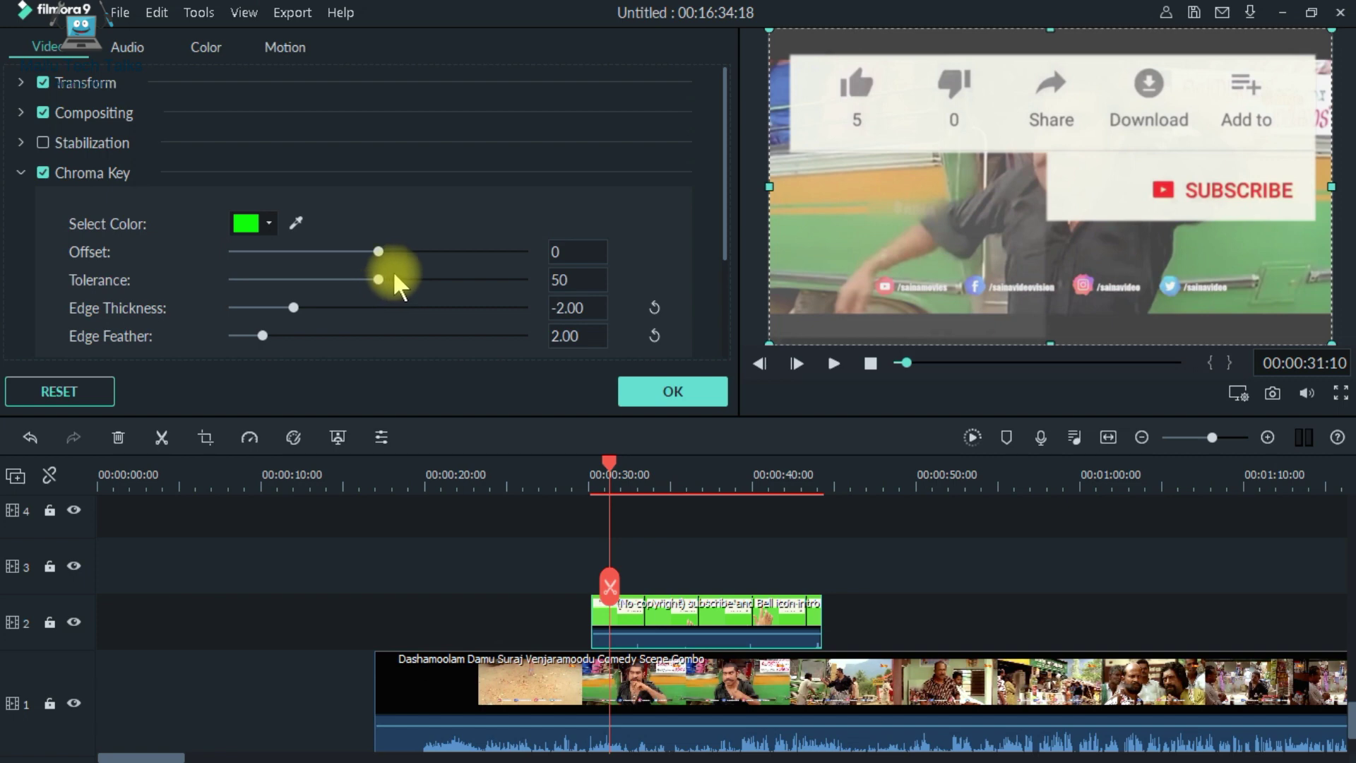
pyautogui.moveTo(369, 283); pyautogui.dragTo(554, 297)
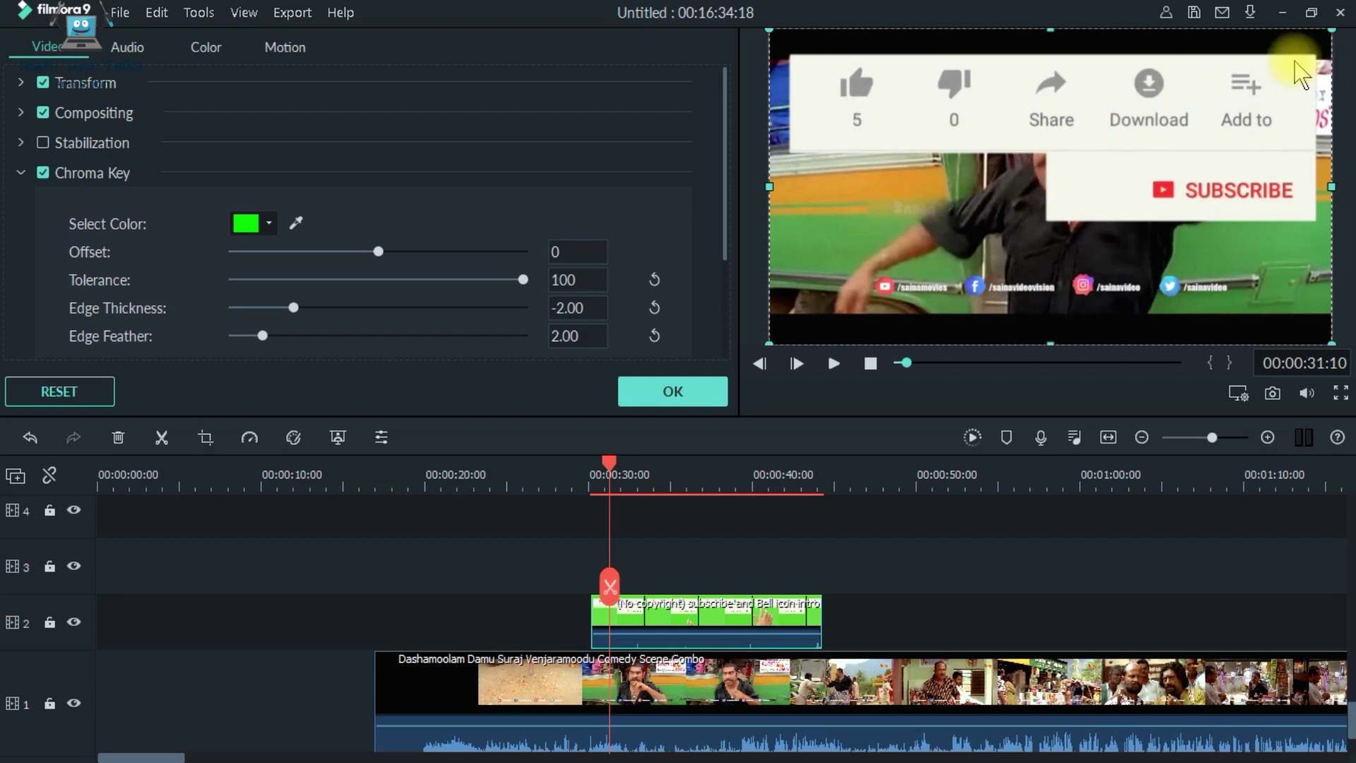
# Shrink the subscribe overlay to about 40% of the frame width, move it to the lower middle of the frame, and play it back.
pyautogui.moveTo(1331, 31); pyautogui.dragTo(988, 318)
pyautogui.moveTo(892, 282); pyautogui.dragTo(1083, 295)
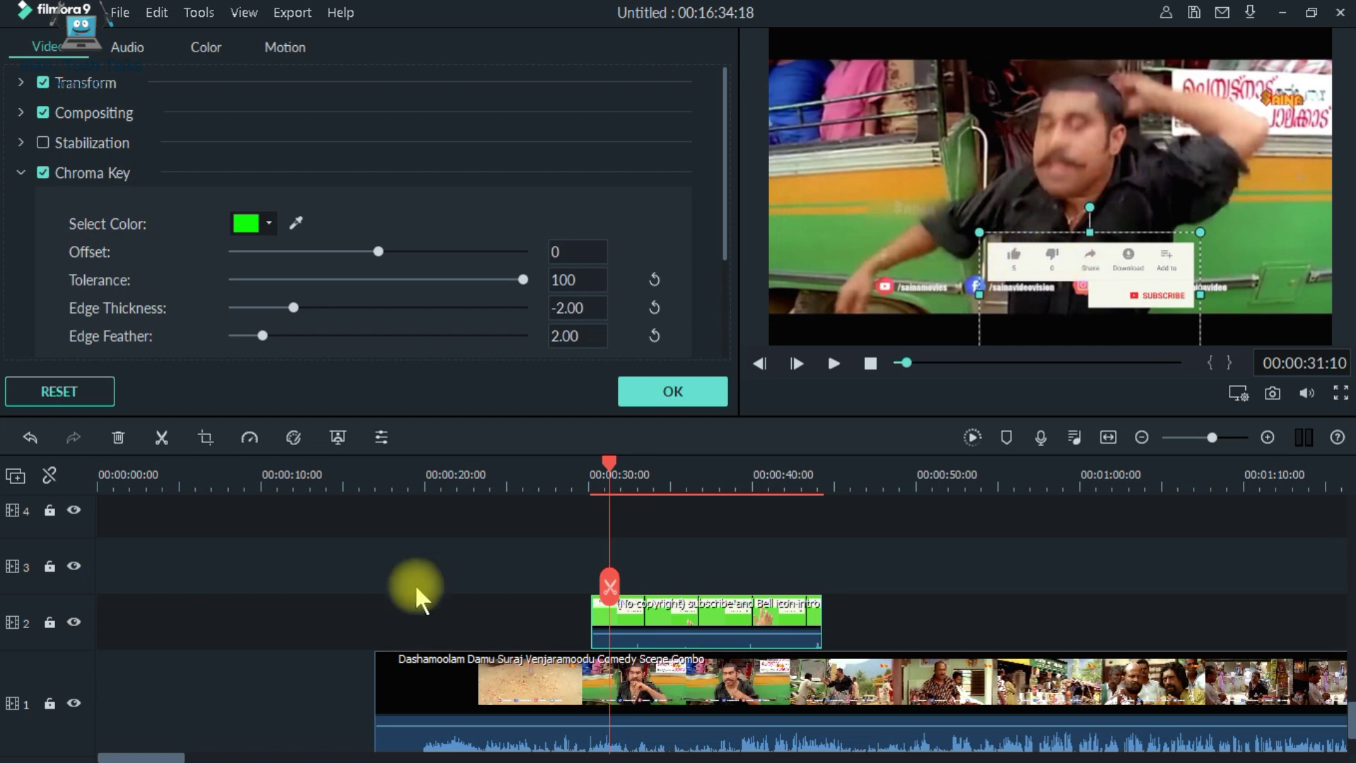
pyautogui.click(576, 470)
pyautogui.press('space')
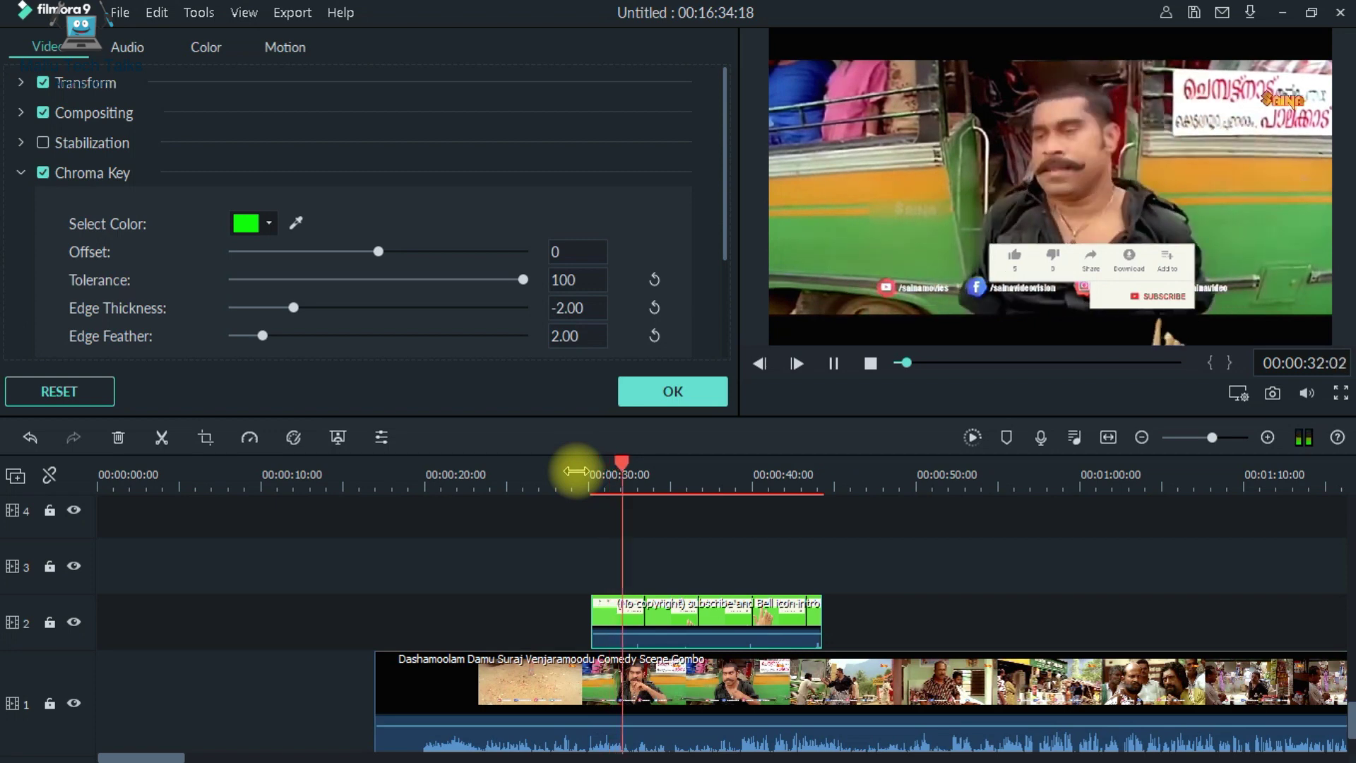
pyautogui.press('space')
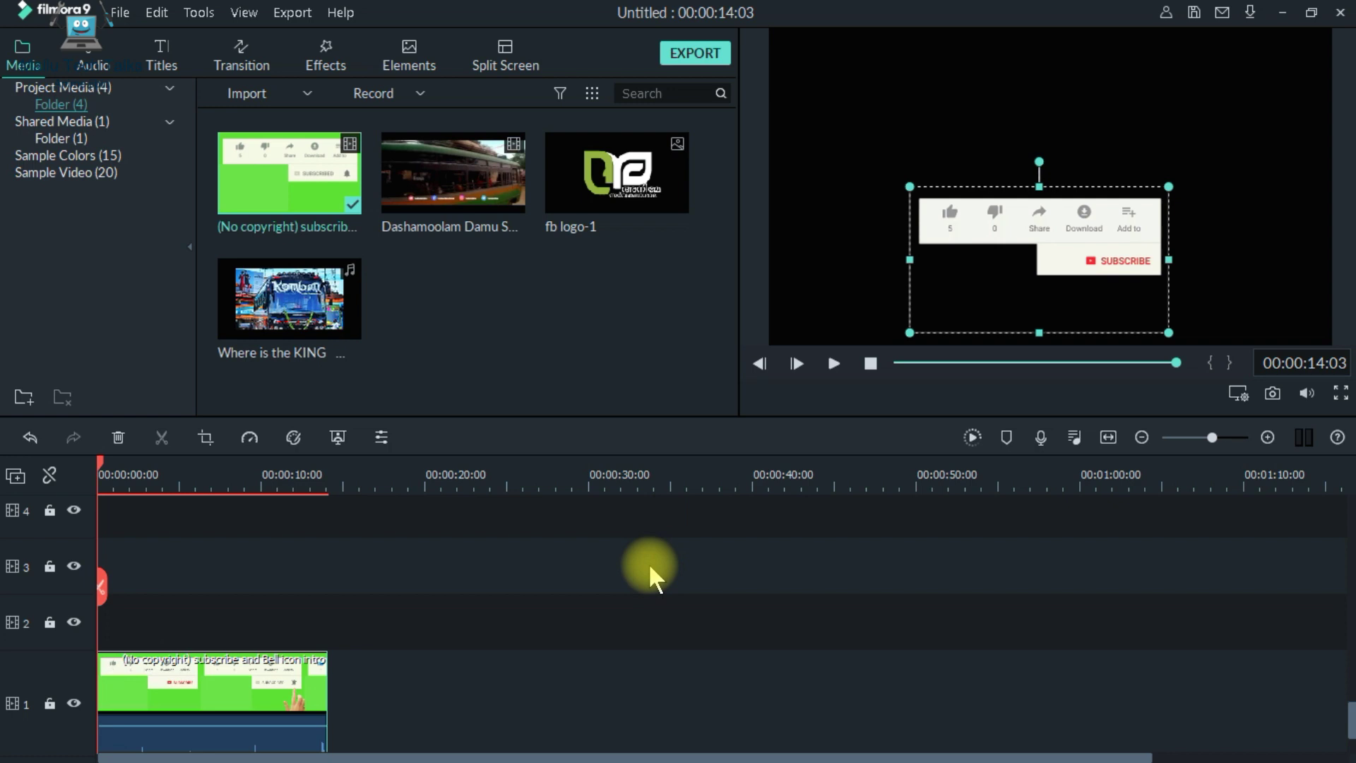
# Open the export settings and review the Device, YouTube, Vimeo and Local options, including the save folder selection.
pyautogui.click(709, 56)
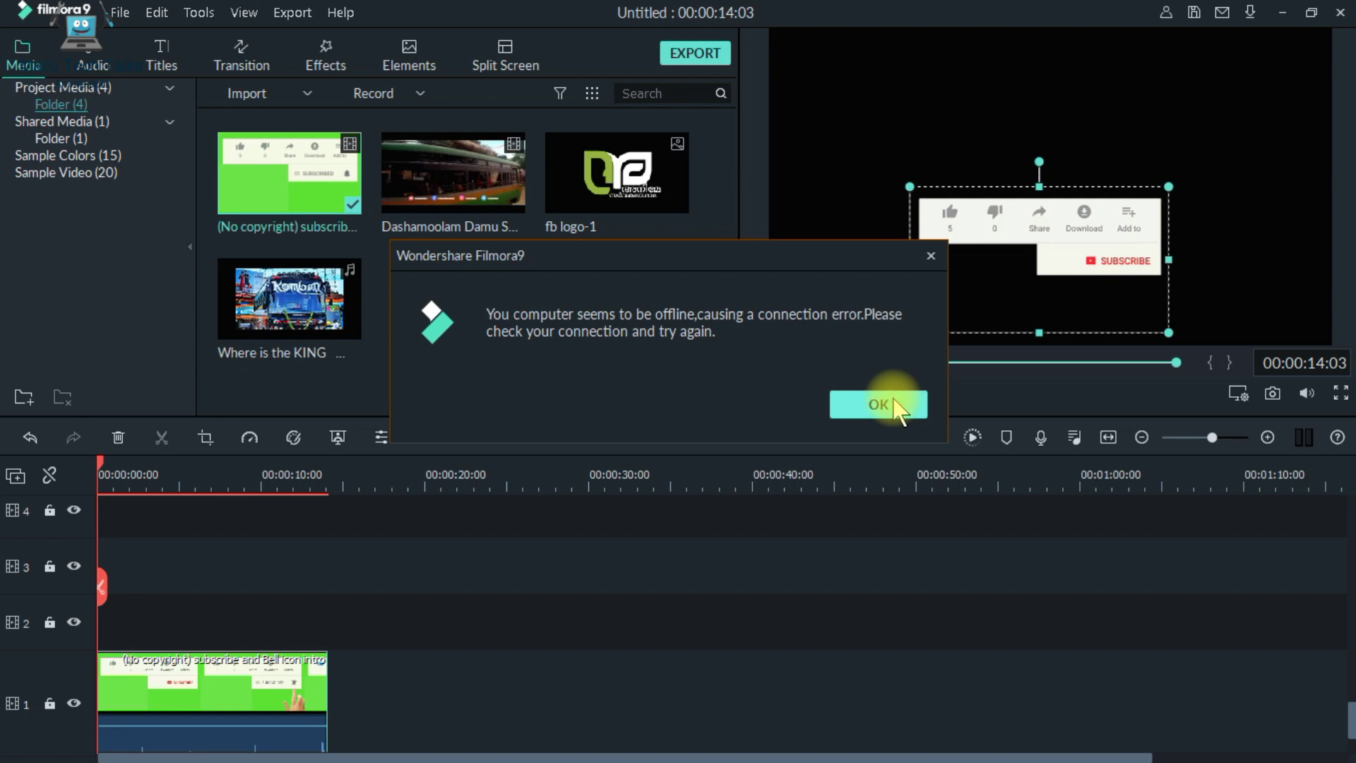
pyautogui.click(895, 406)
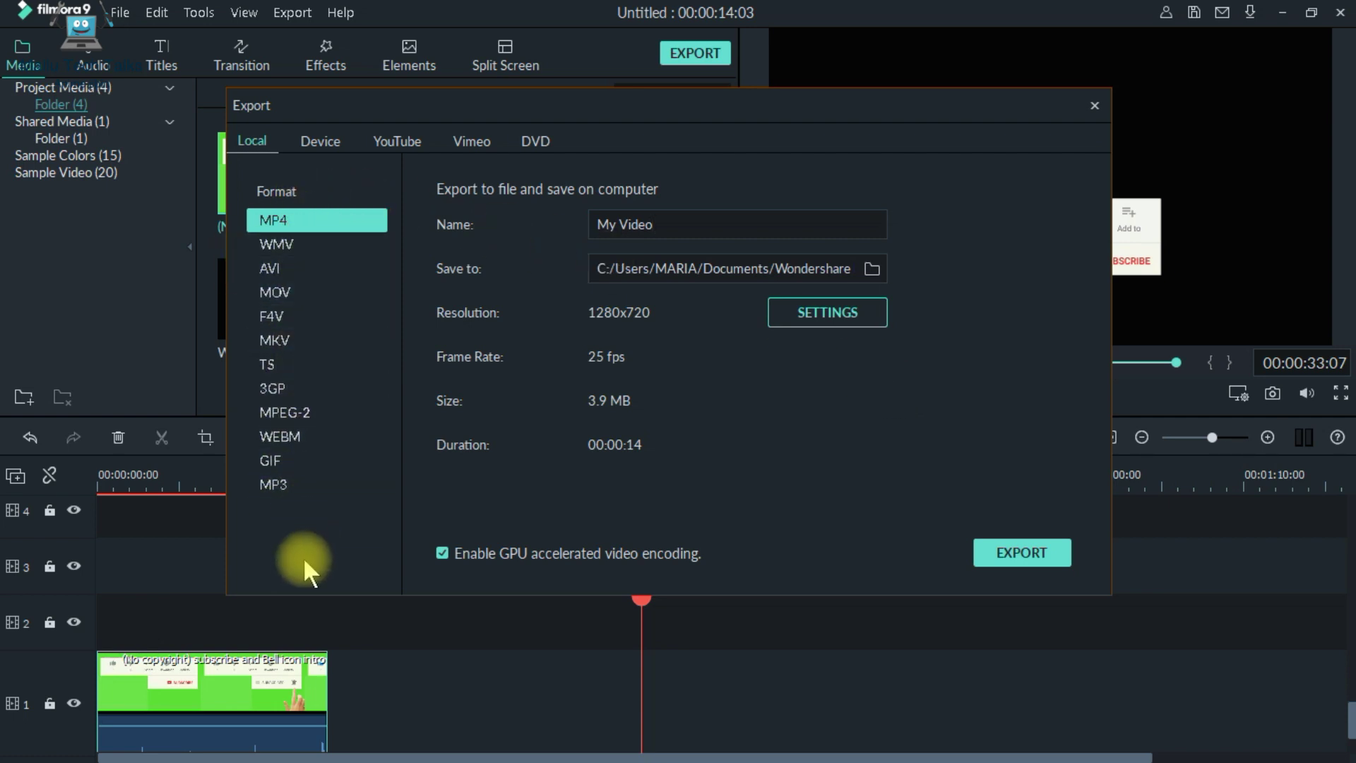
pyautogui.click(329, 143)
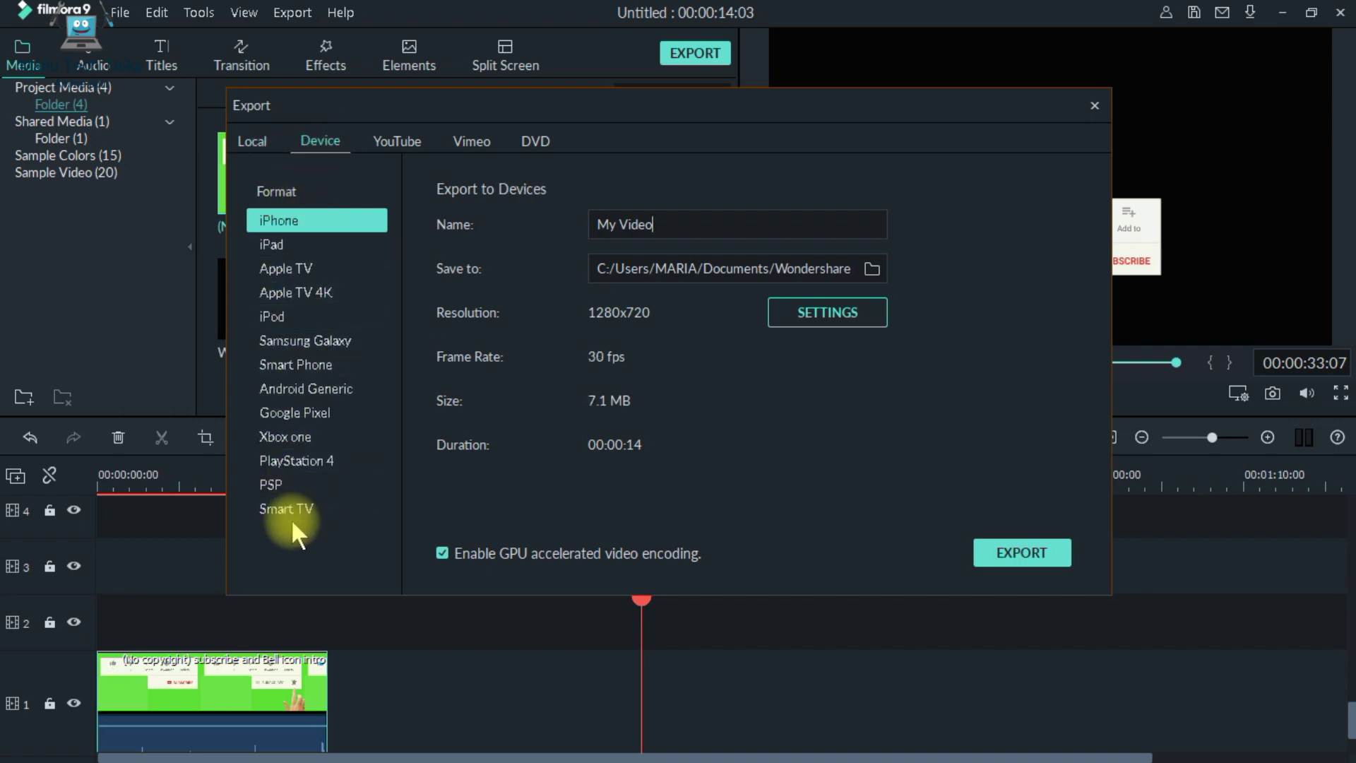
pyautogui.click(404, 145)
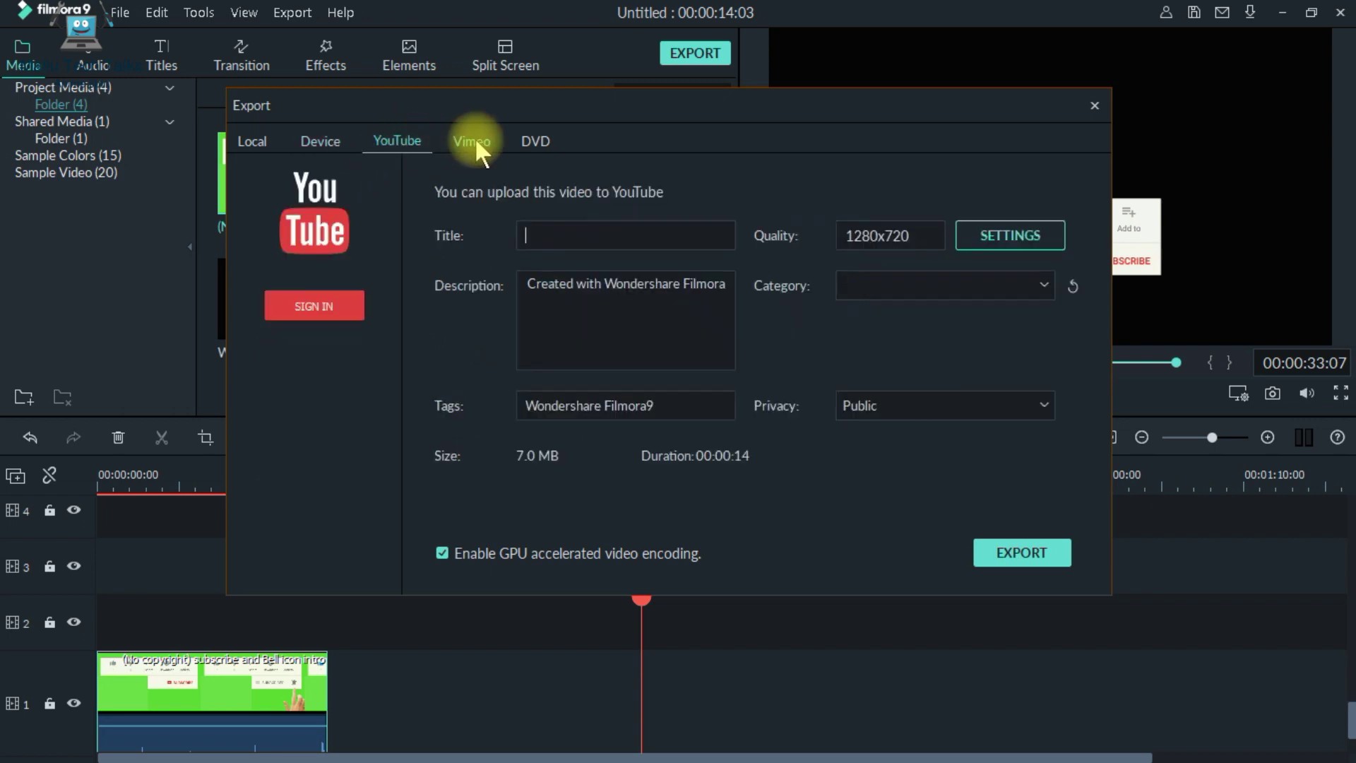
pyautogui.click(483, 140)
pyautogui.click(543, 140)
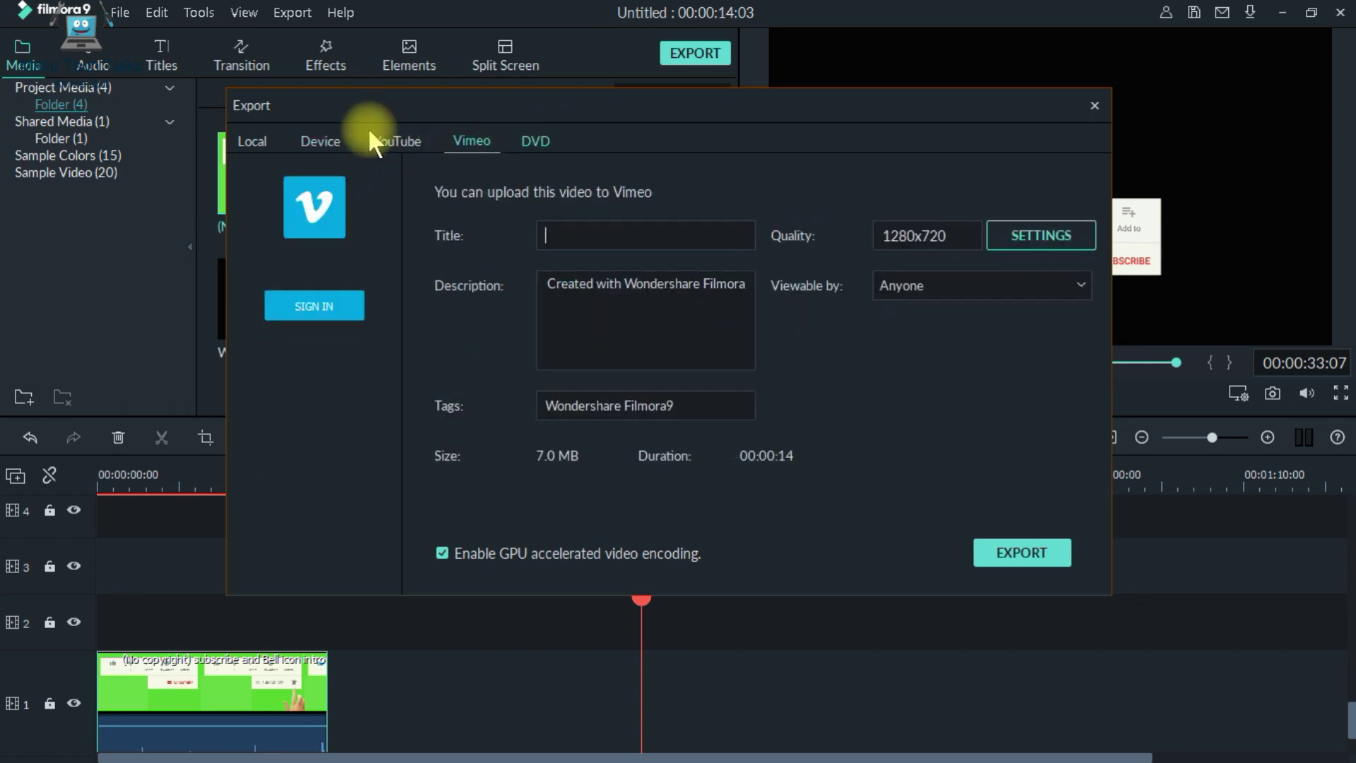
pyautogui.click(267, 141)
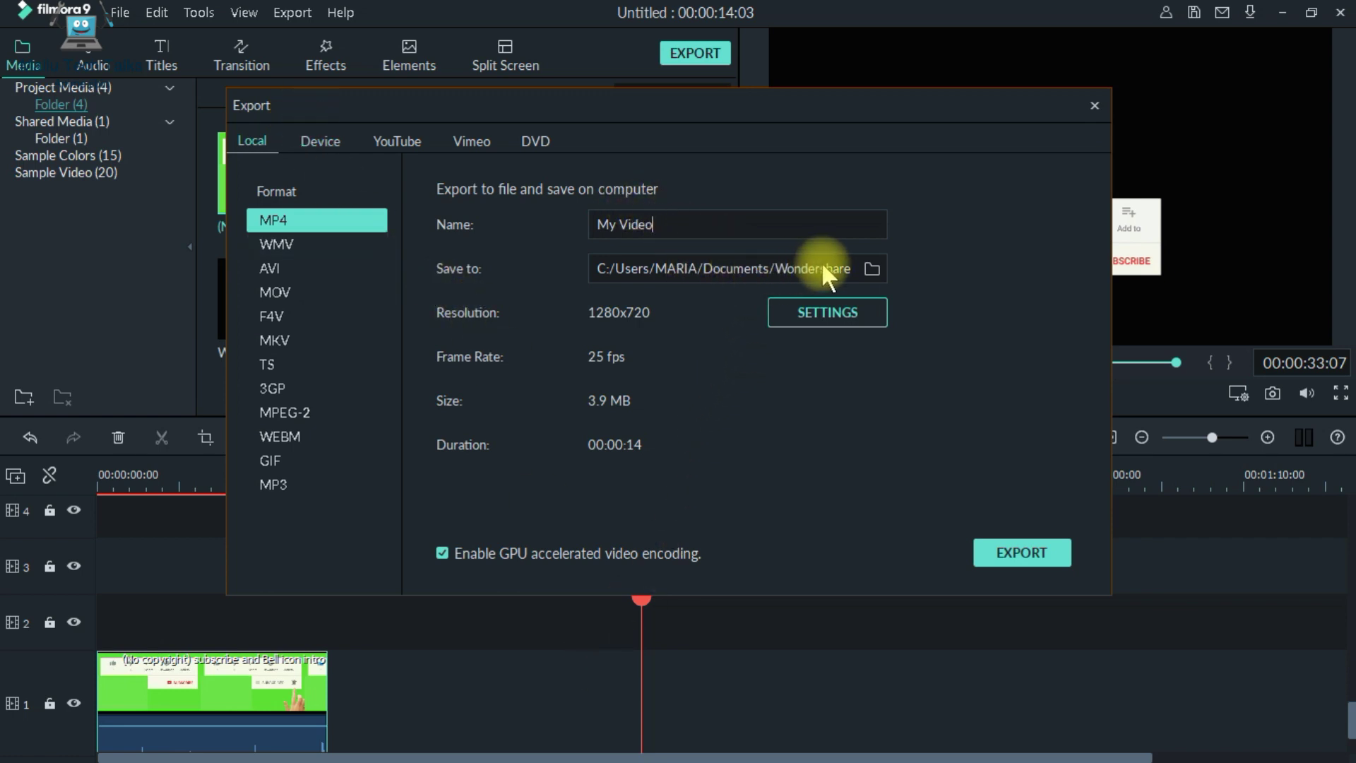
pyautogui.click(874, 266)
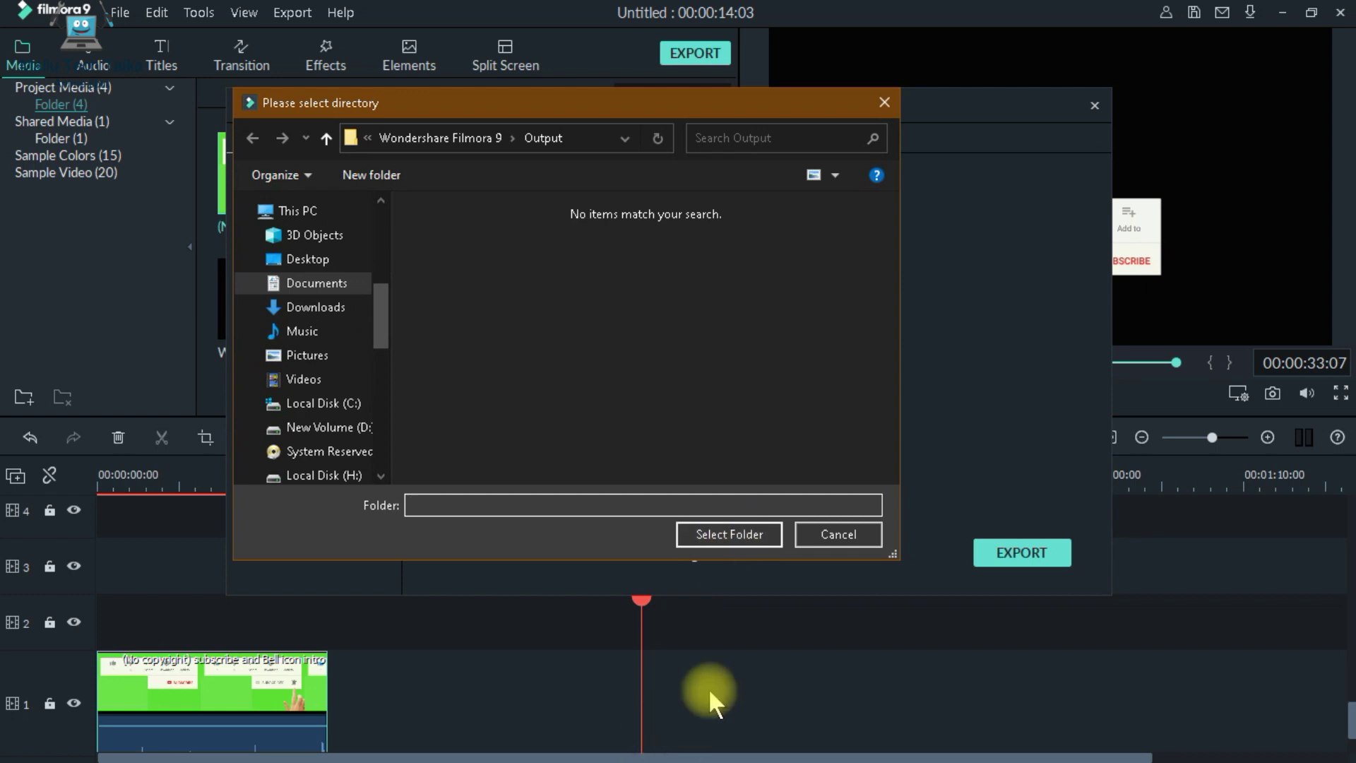
pyautogui.click(838, 535)
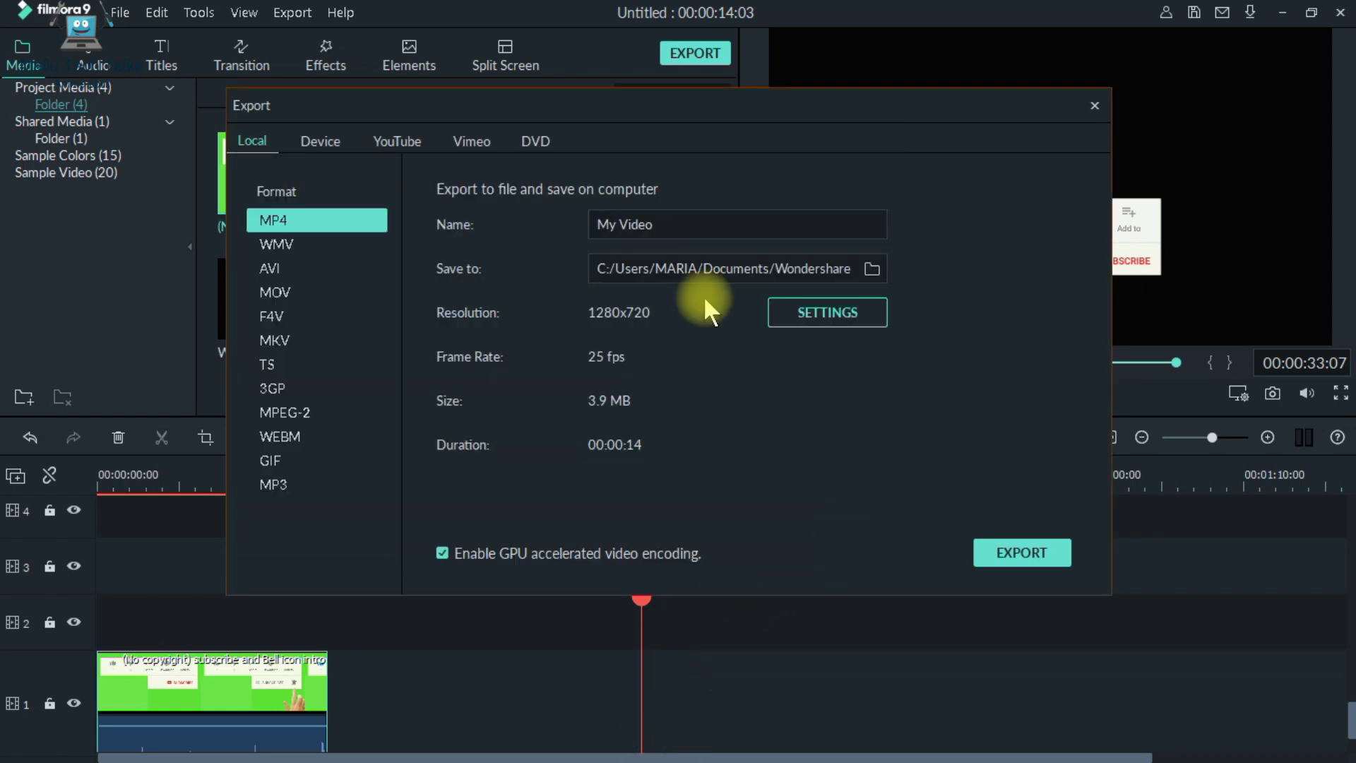
# Set the export quality to Good and the resolution to 320x240, and export the video as MP4.
pyautogui.click(836, 309)
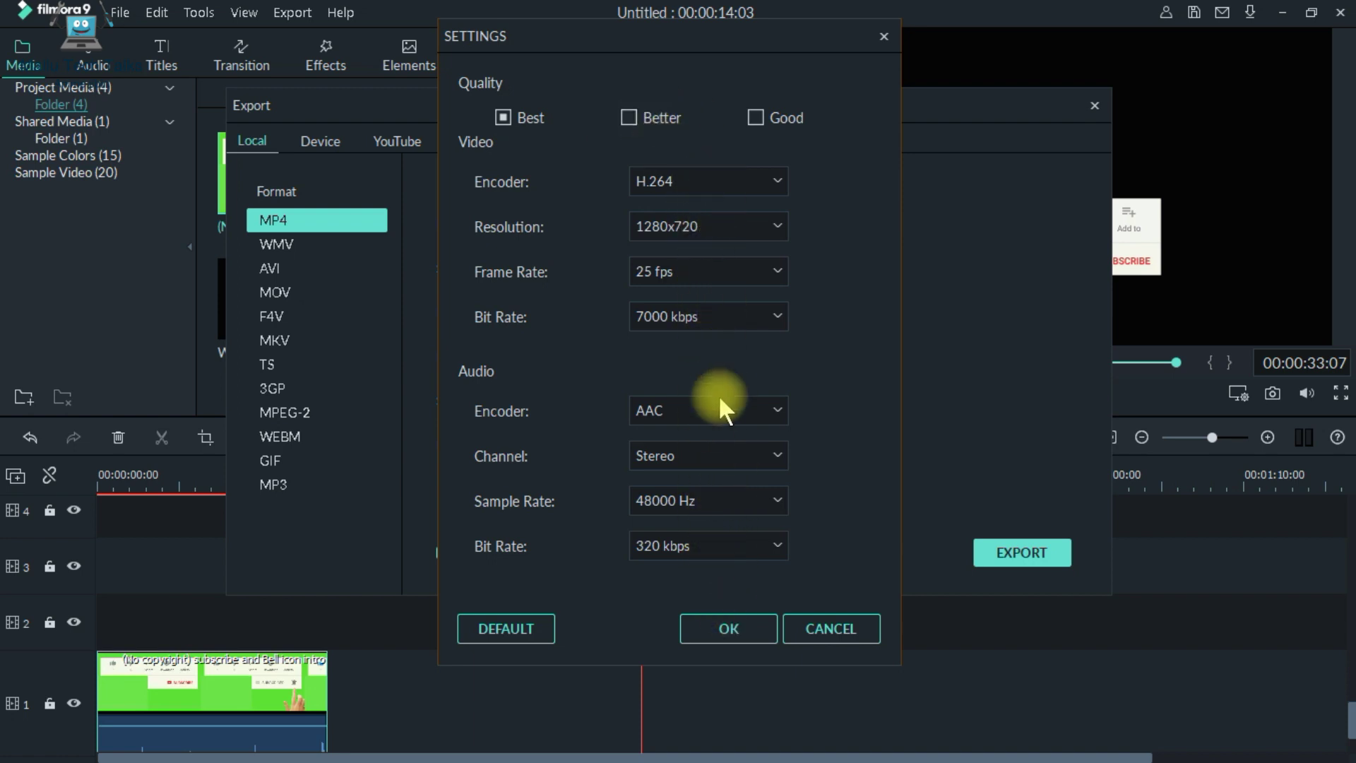
pyautogui.click(756, 117)
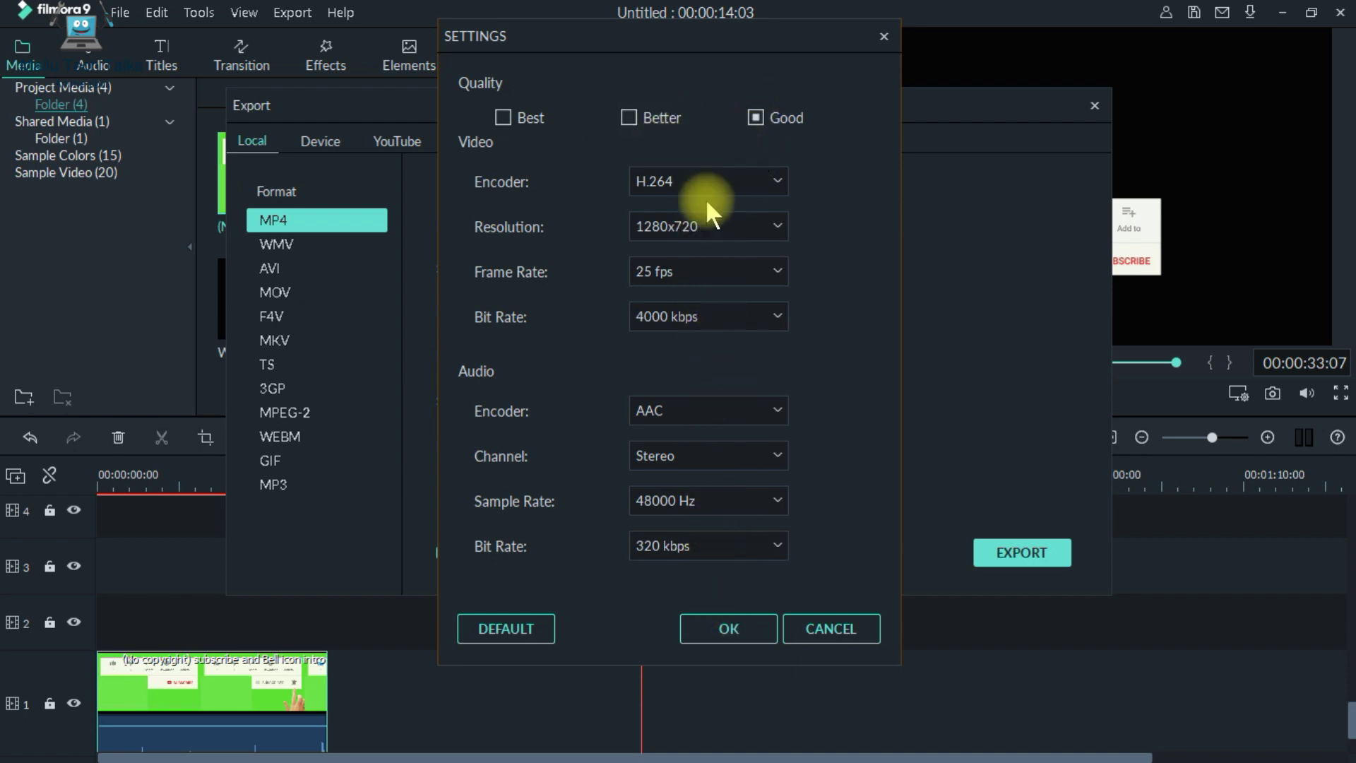
pyautogui.click(786, 225)
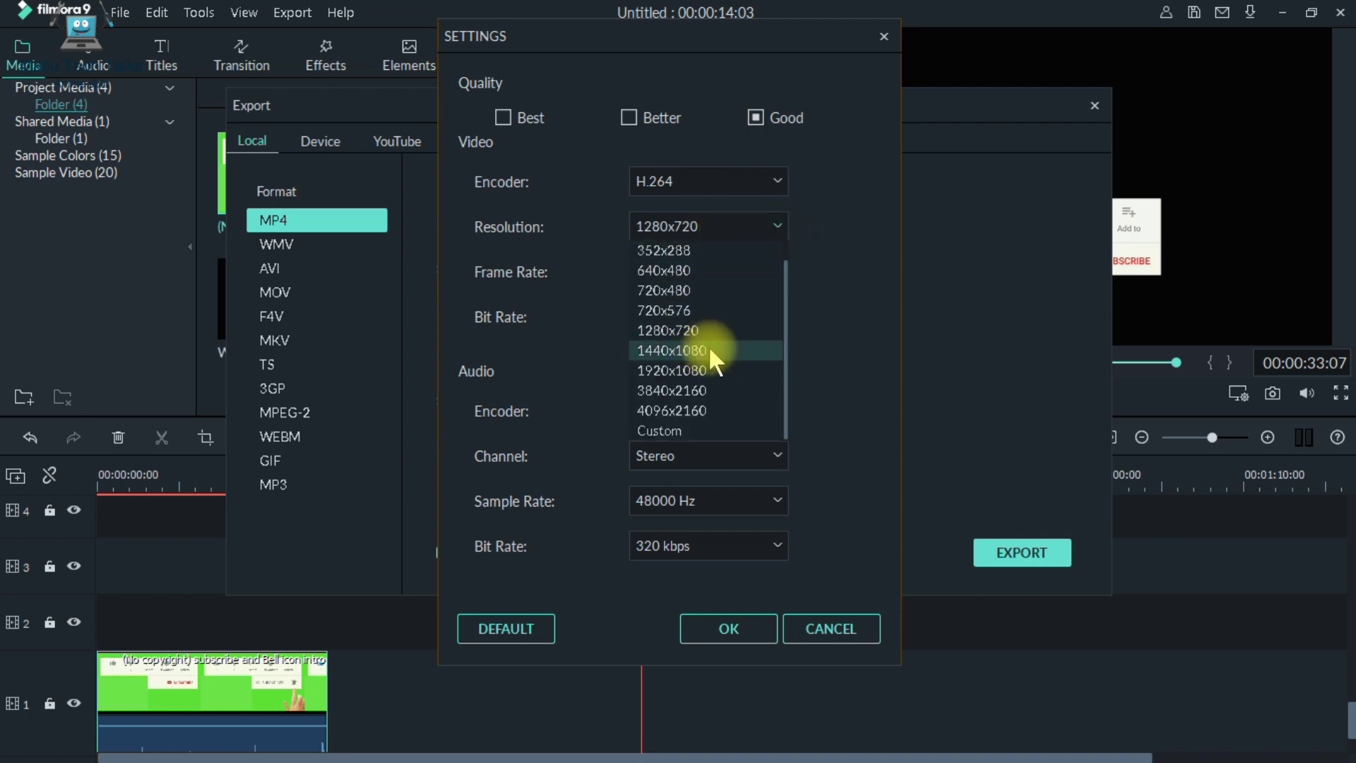
pyautogui.scroll(1, 716, 366)
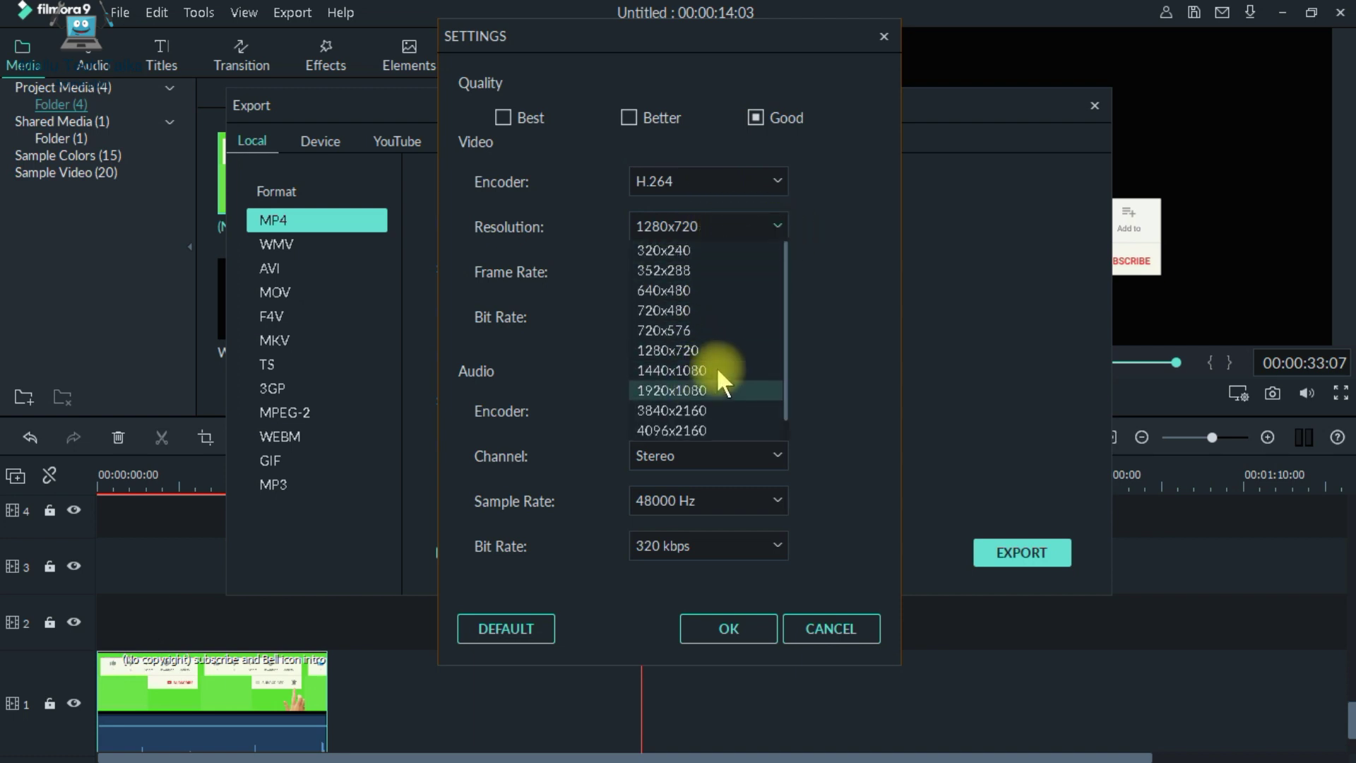
pyautogui.click(687, 253)
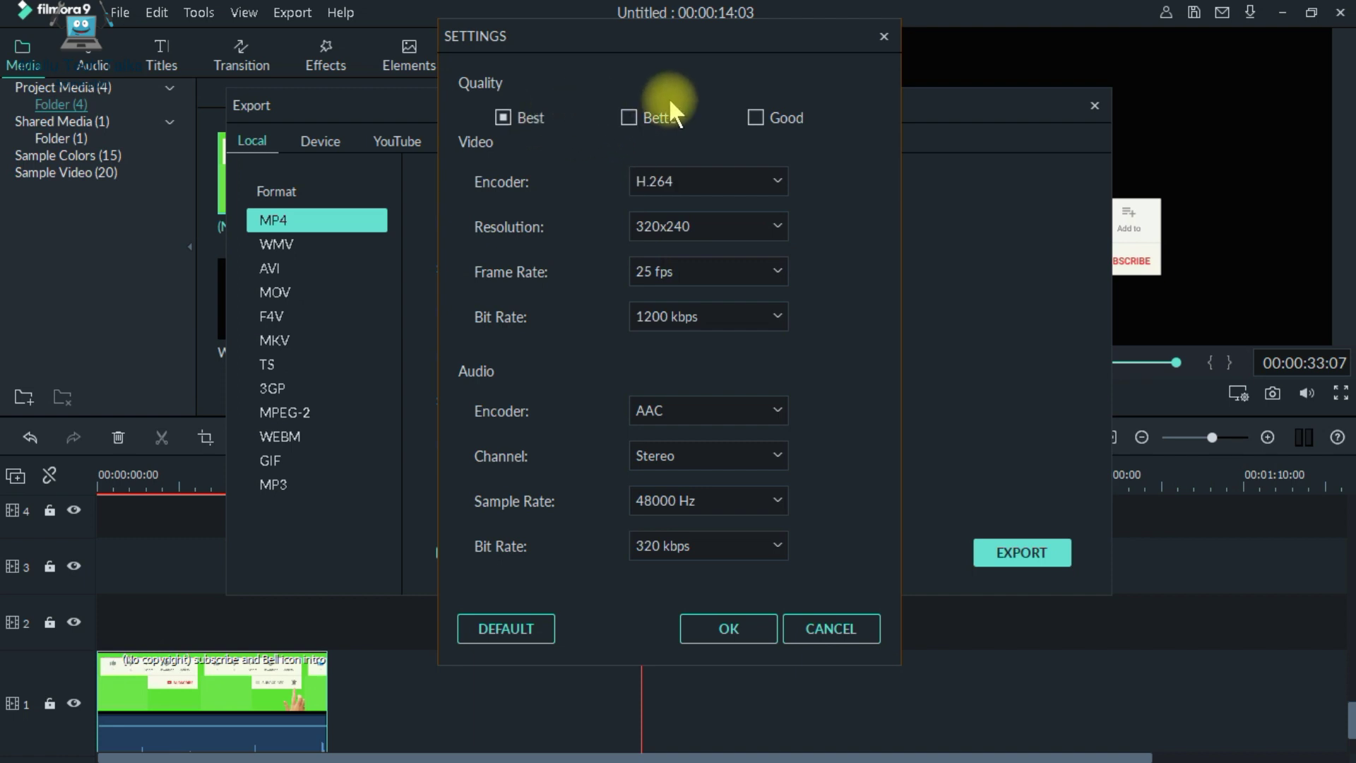
pyautogui.click(754, 118)
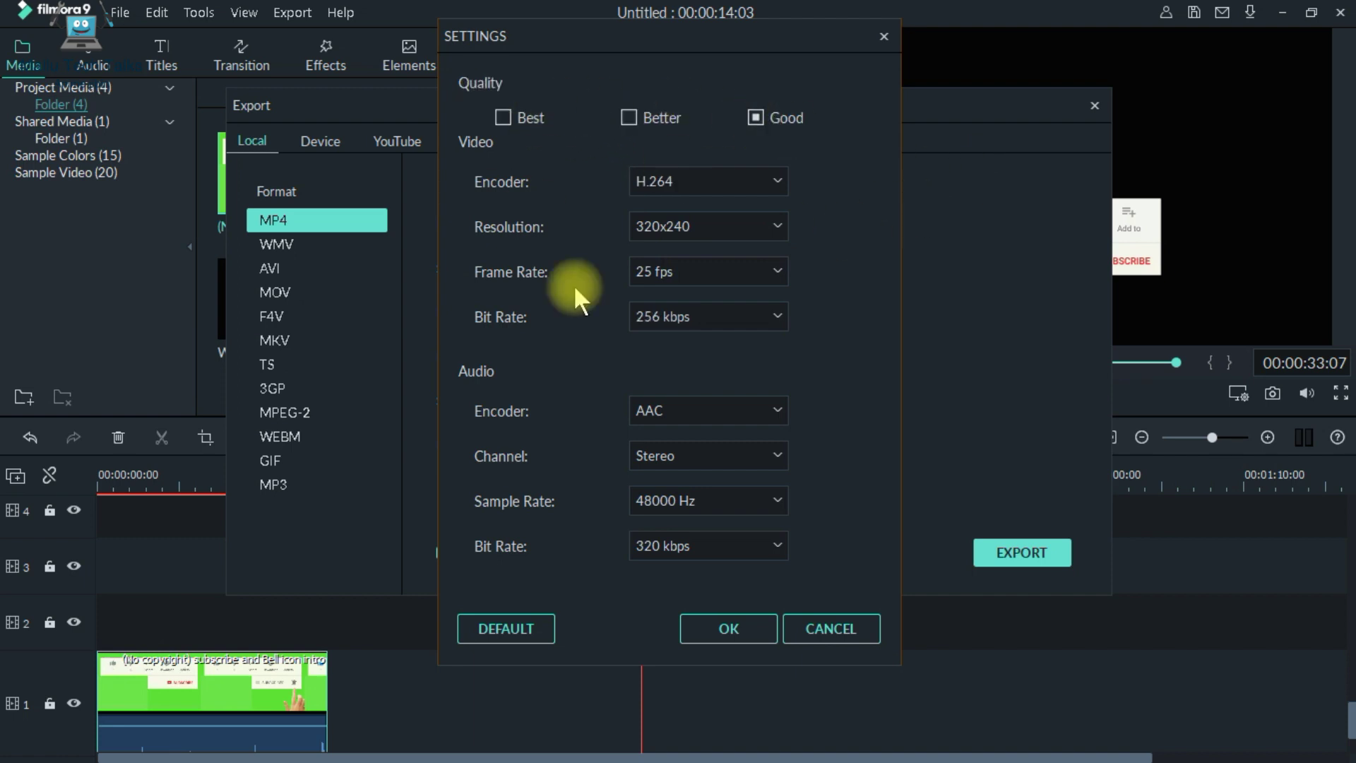
pyautogui.click(754, 627)
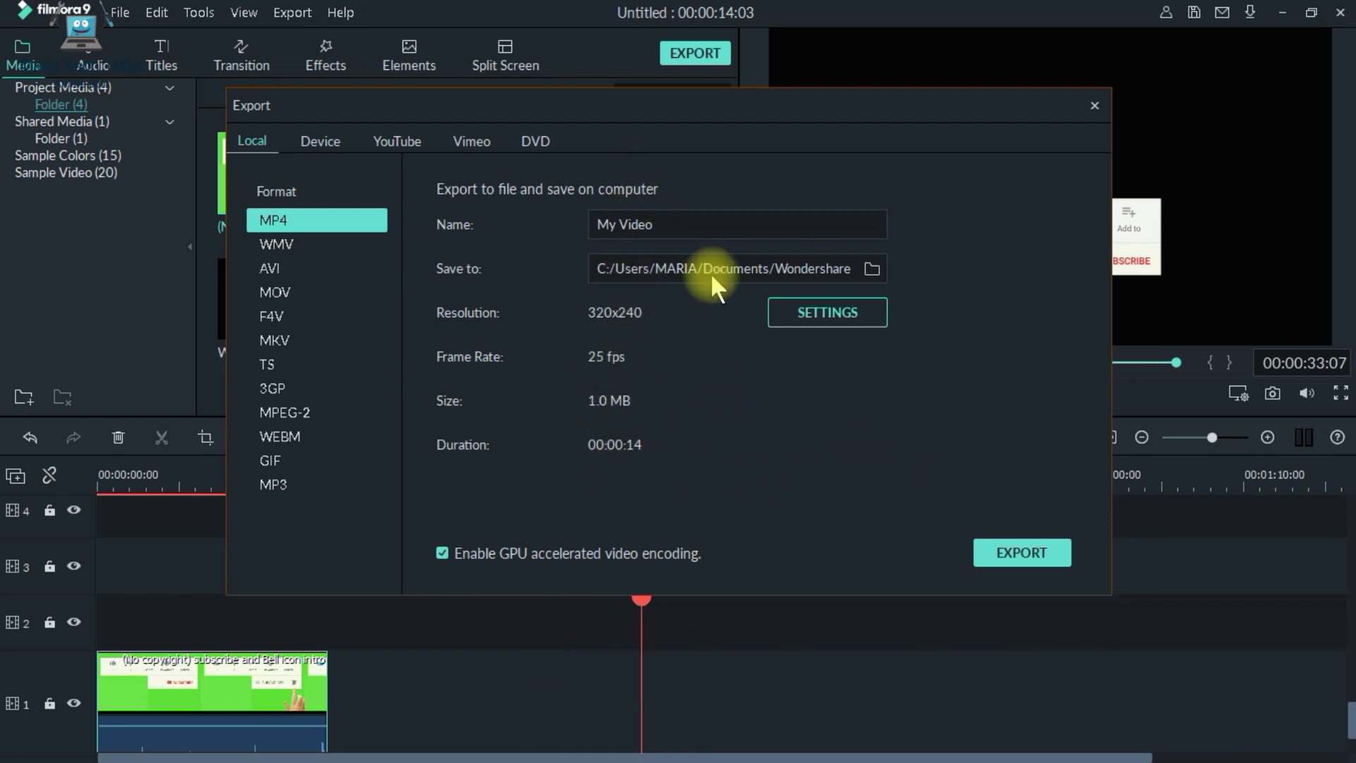
pyautogui.click(1011, 558)
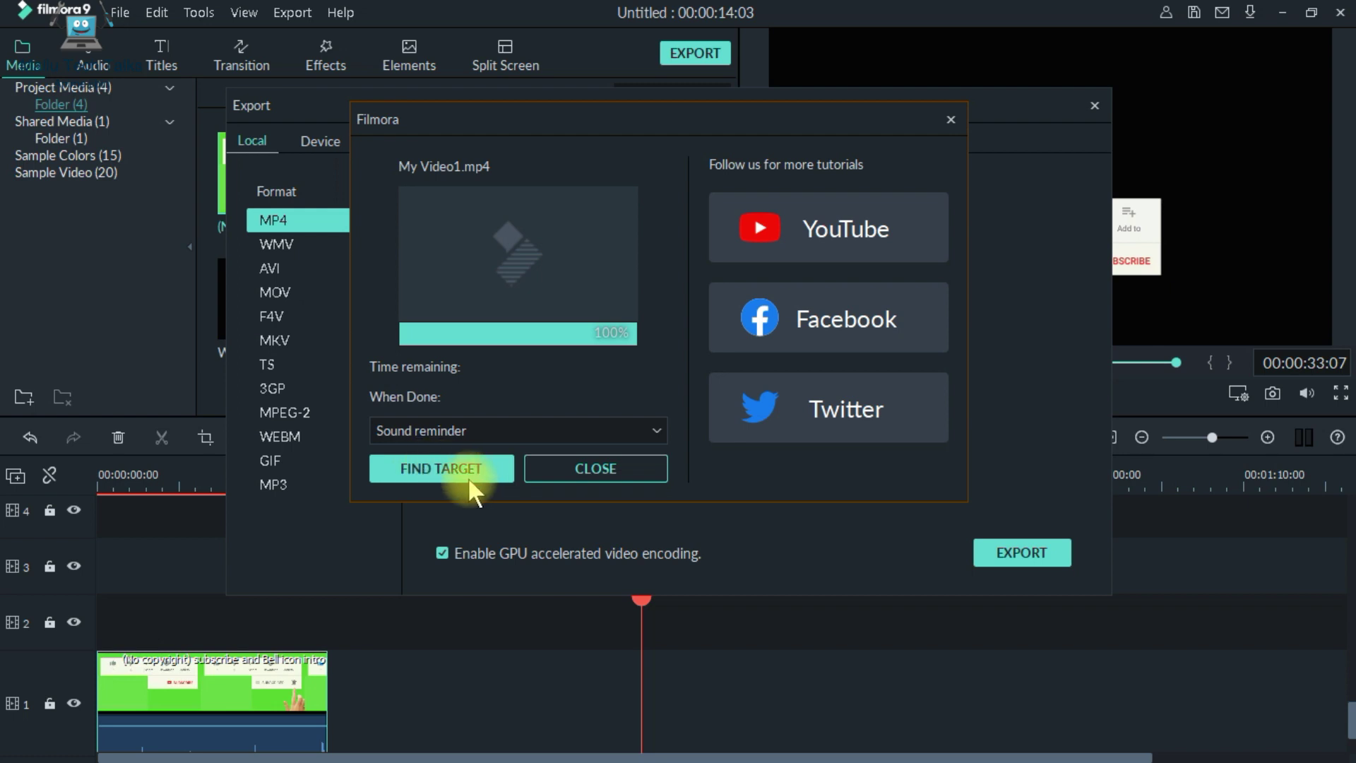
# Close the finished export and inspect the custom speed and duration settings of the subscribe clip on track 1.
pyautogui.click(605, 473)
pyautogui.click(216, 670)
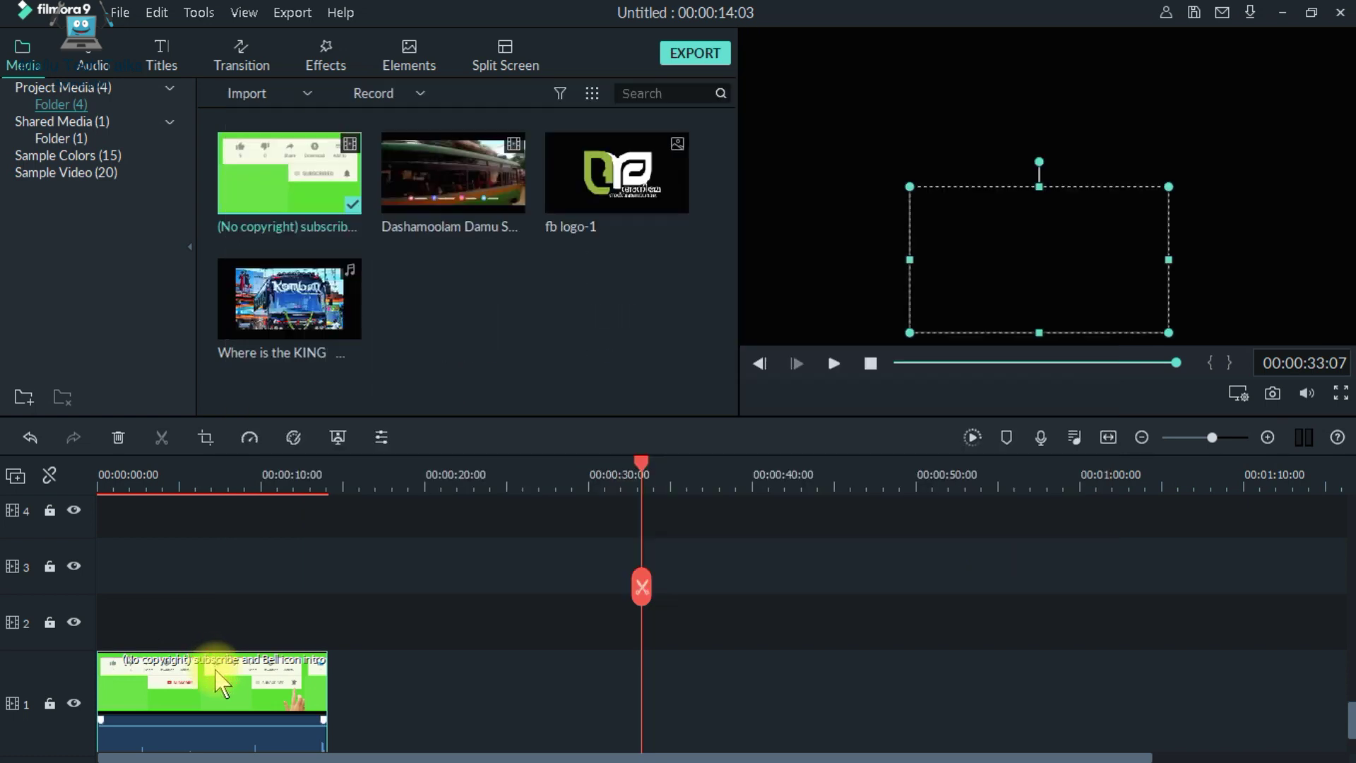
pyautogui.rightClick(215, 670)
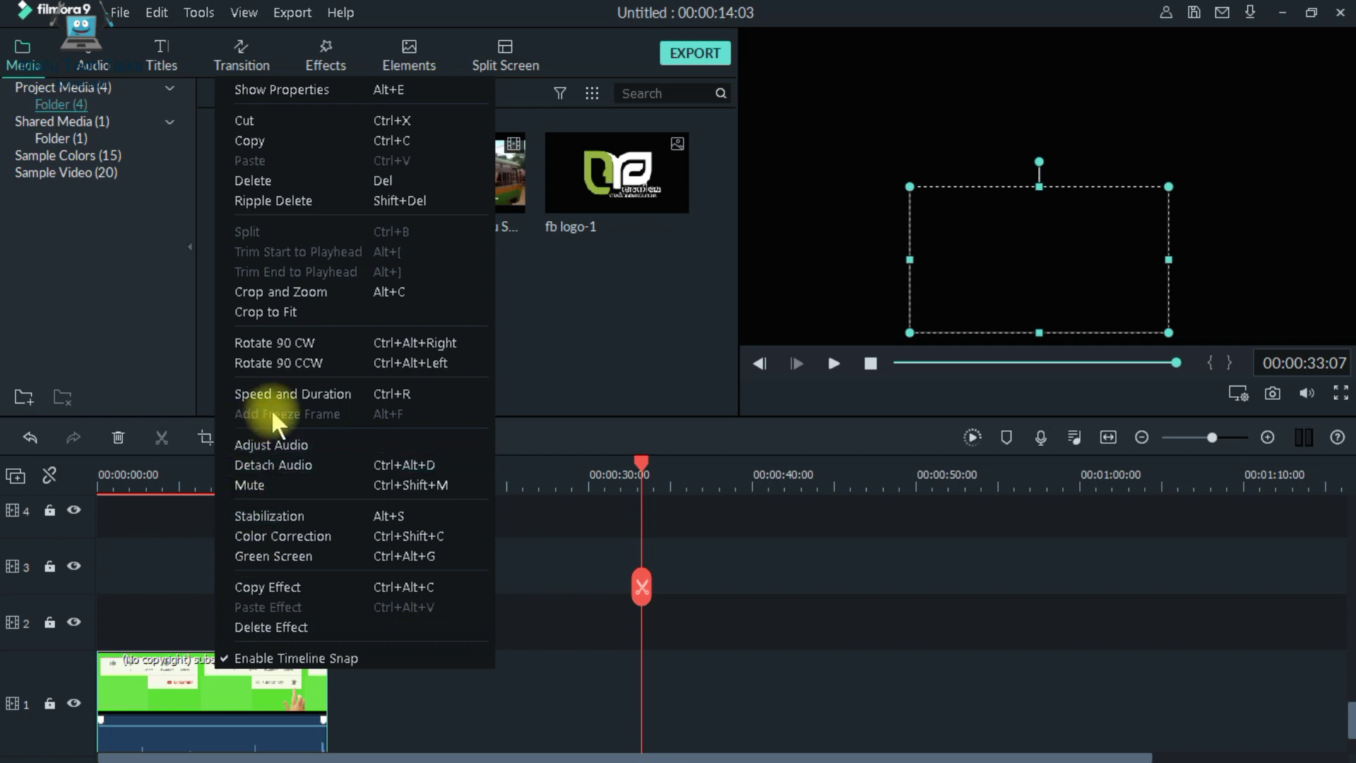
pyautogui.click(296, 392)
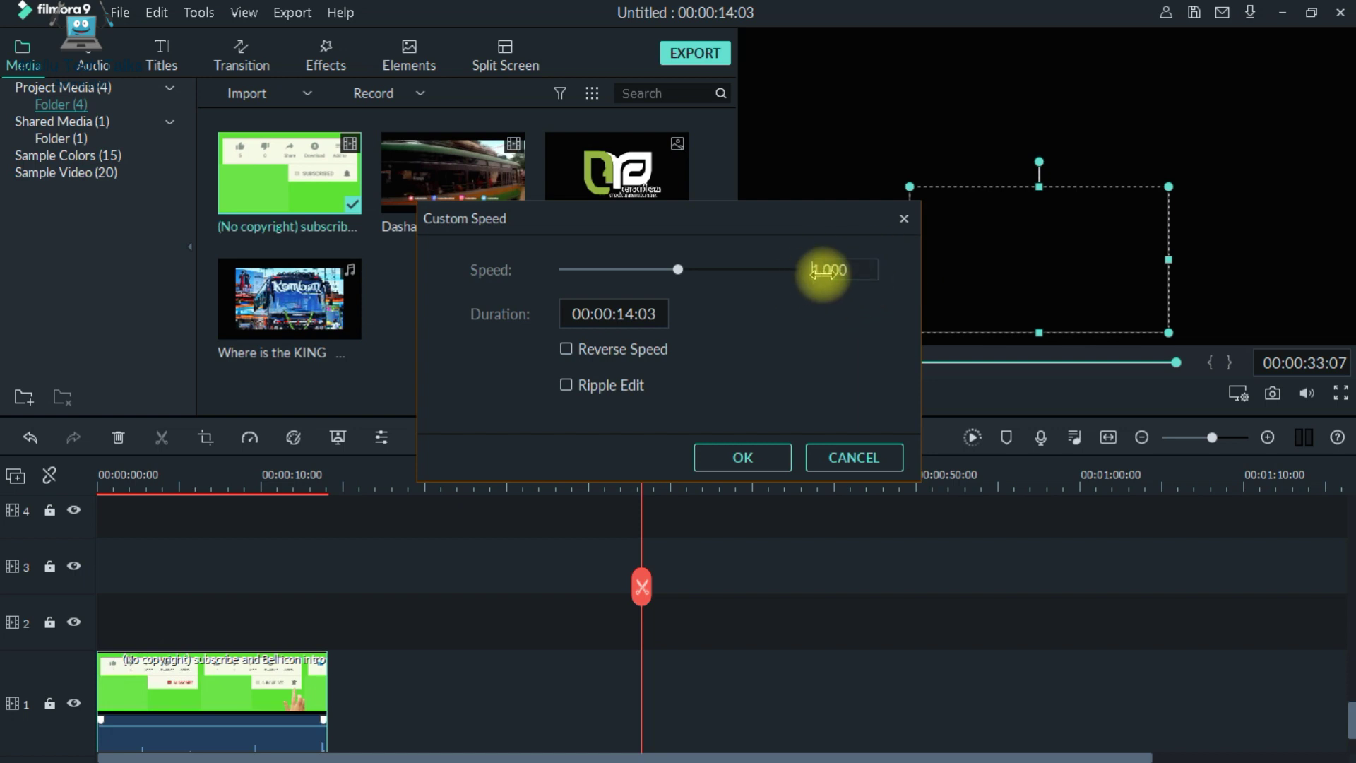
pyautogui.moveTo(824, 273)
pyautogui.mouseDown()
pyautogui.moveTo(902, 263)
pyautogui.moveTo(833, 271)
pyautogui.mouseUp()
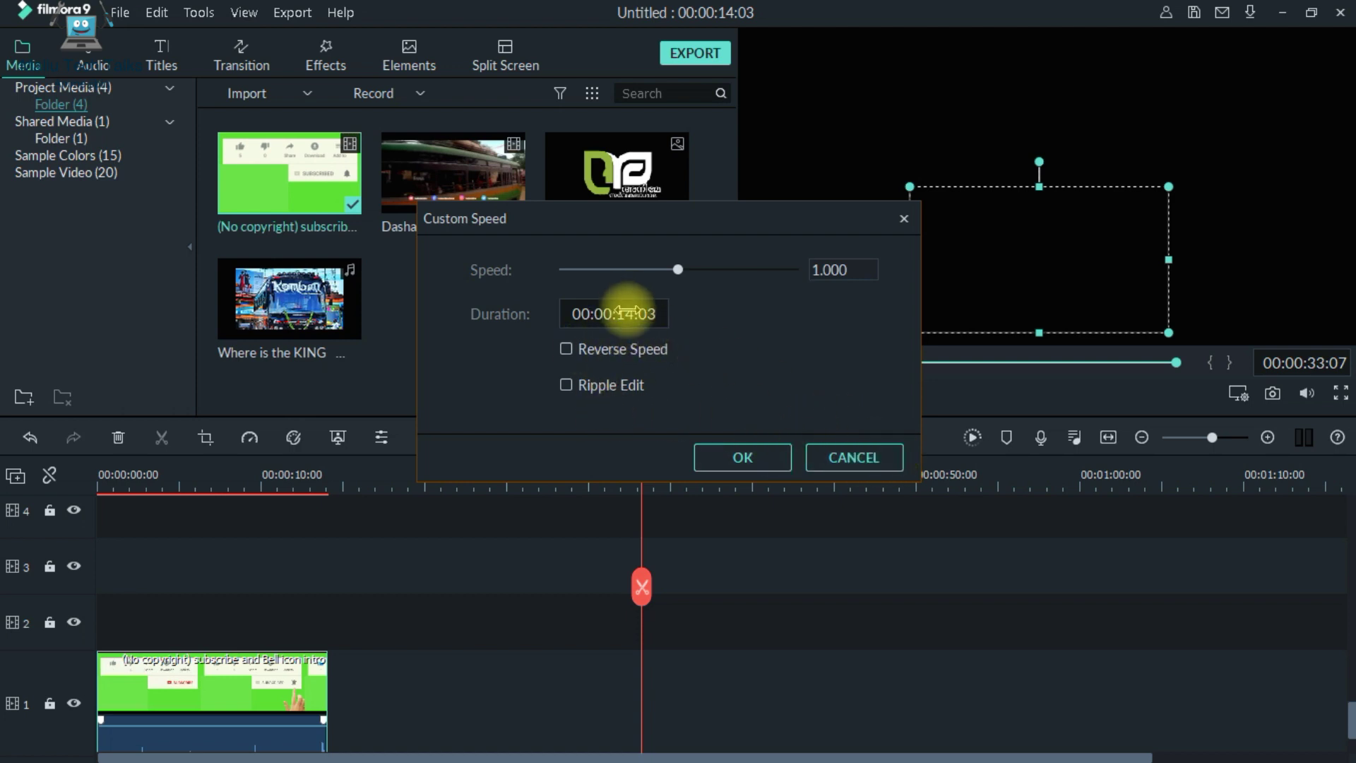
pyautogui.click(830, 468)
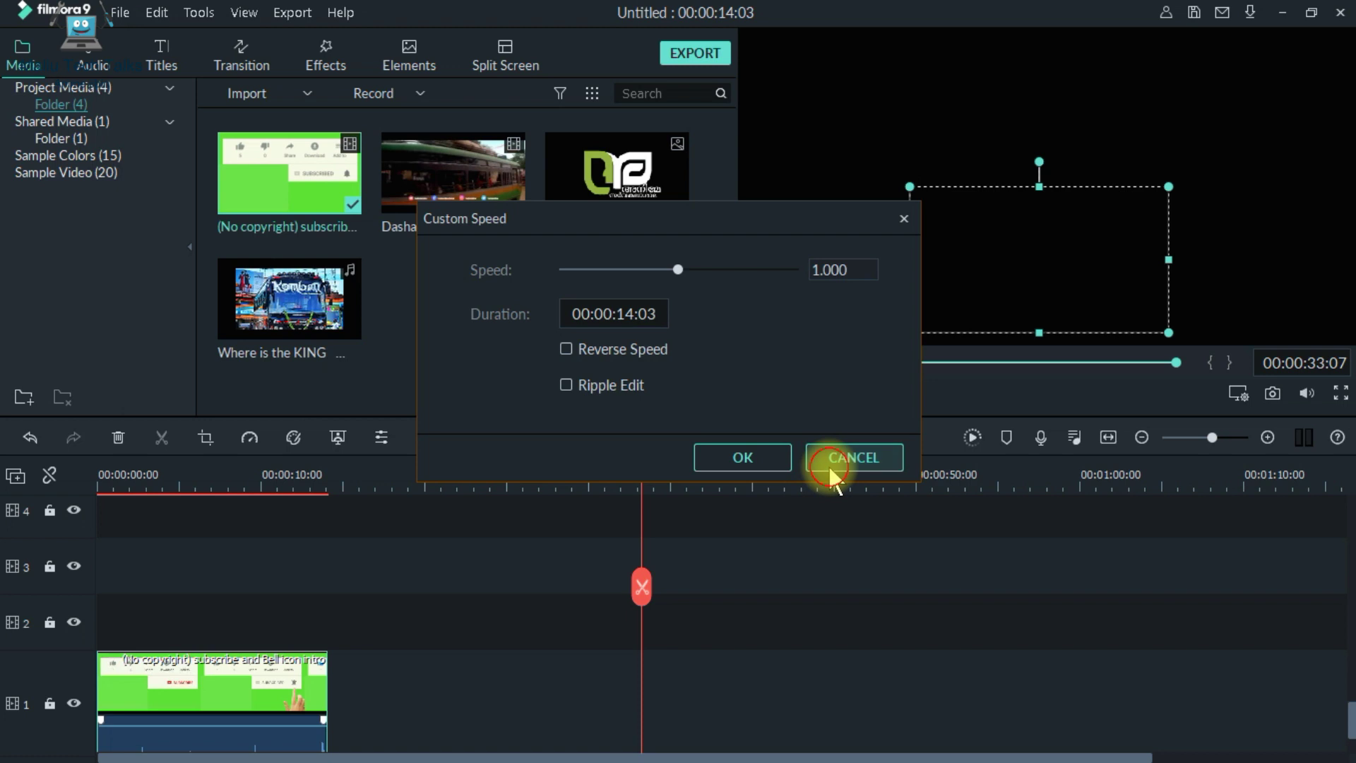
pyautogui.rightClick(251, 699)
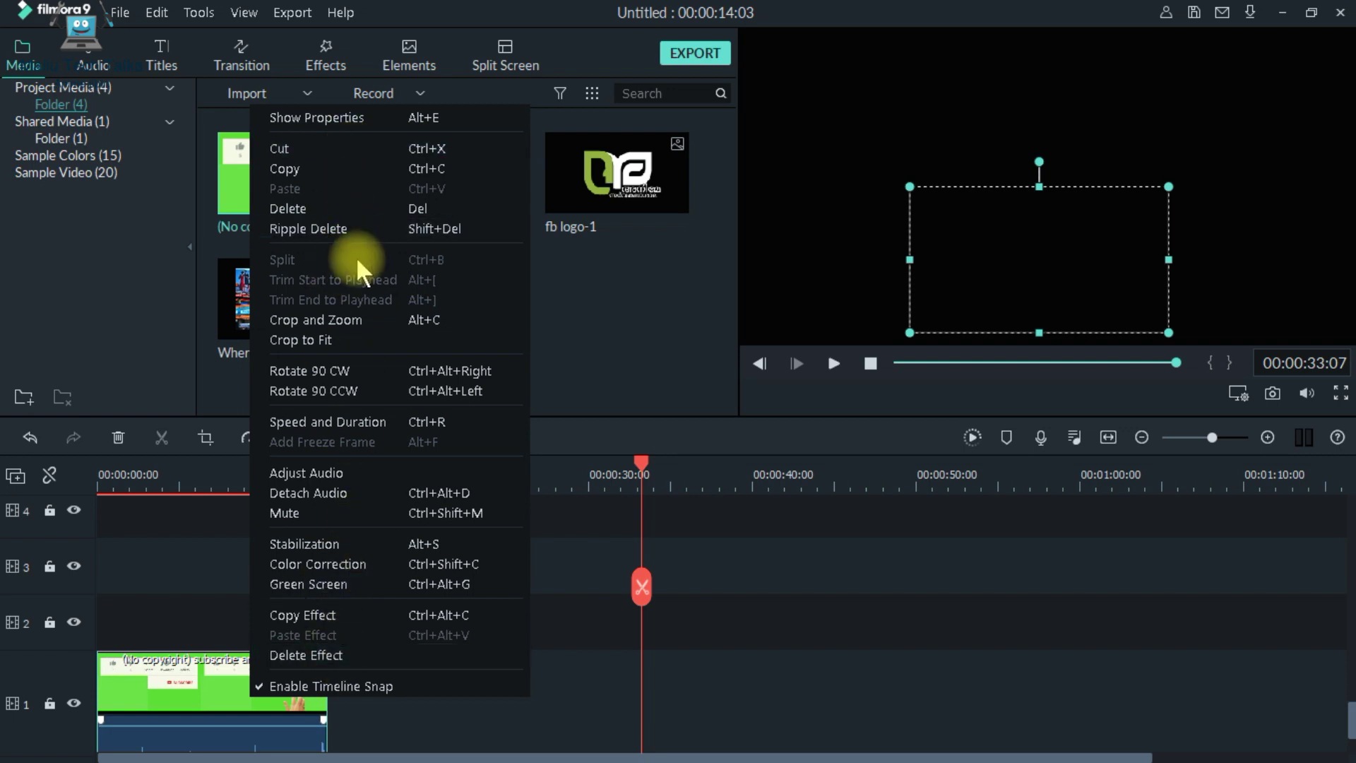
pyautogui.click(833, 602)
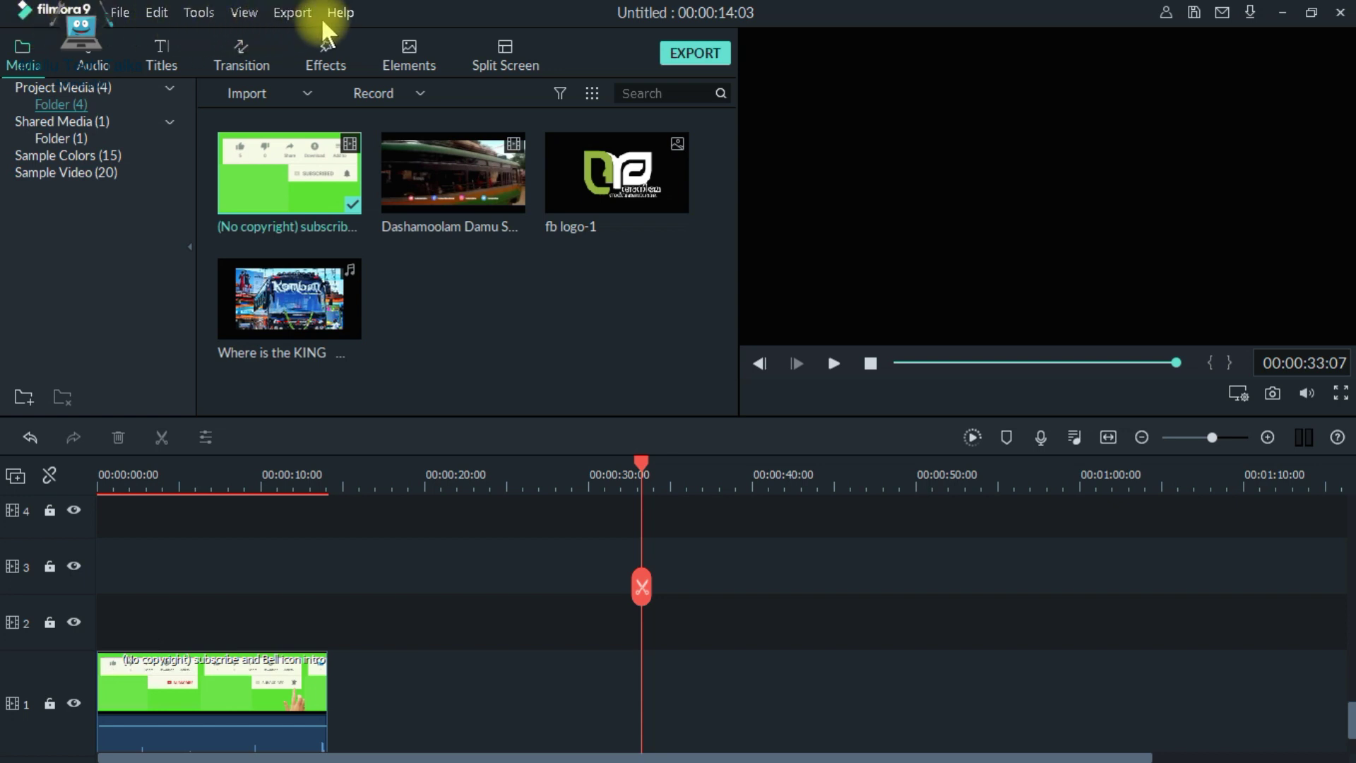
pyautogui.click(120, 13)
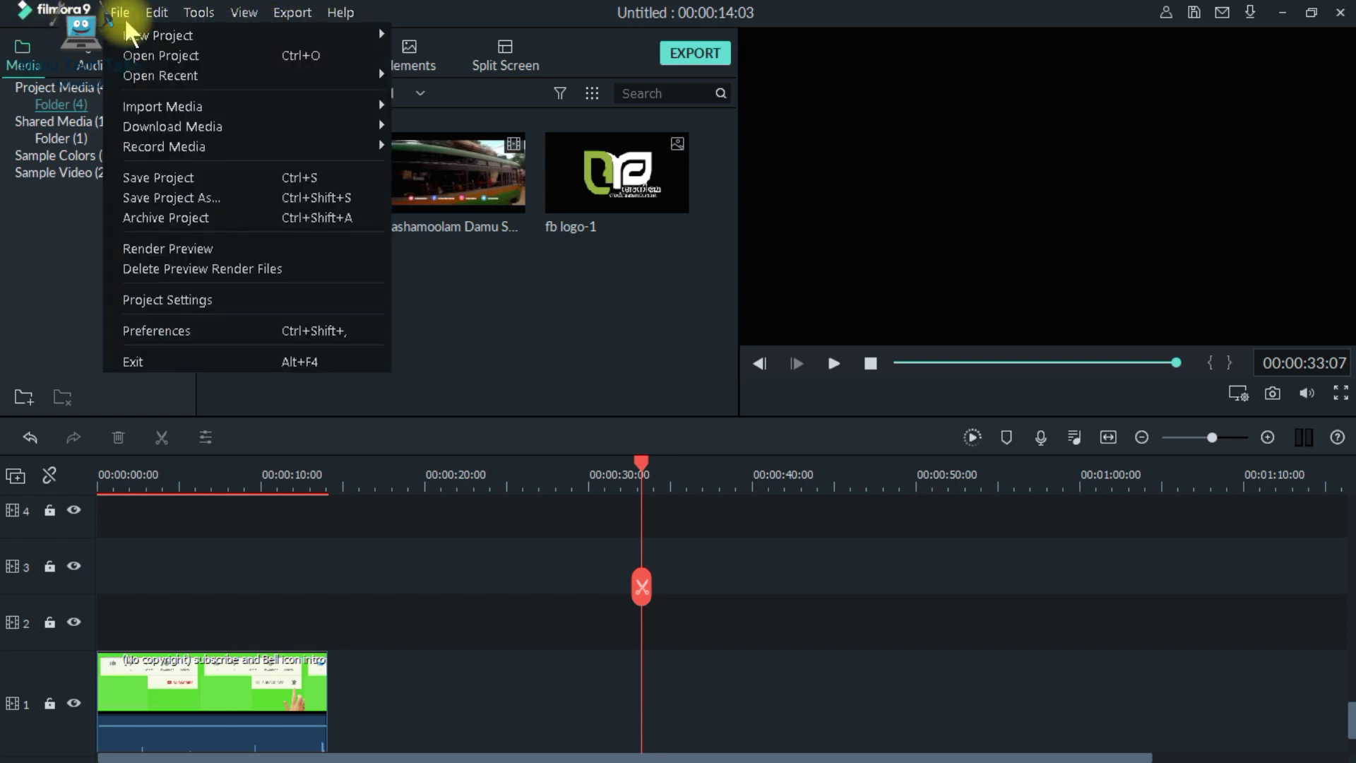
pyautogui.moveTo(157, 13)
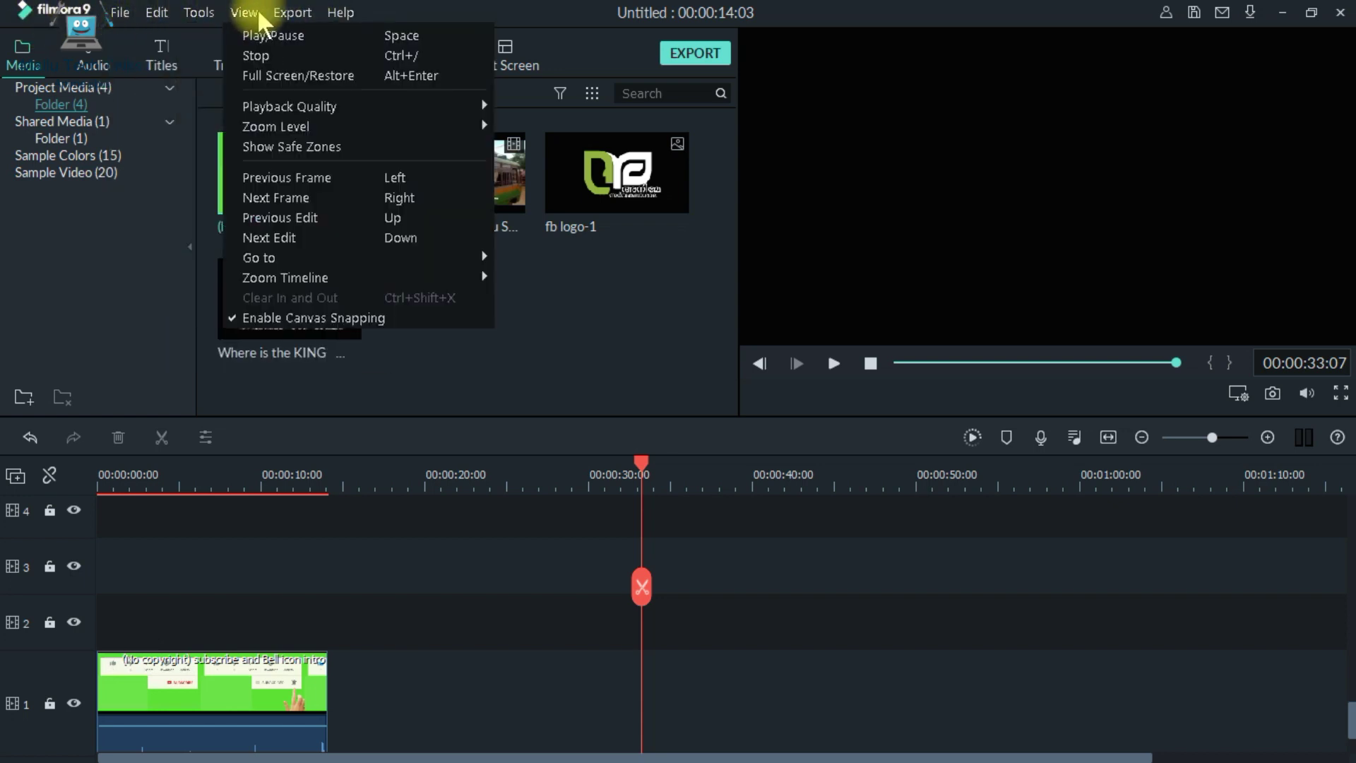
pyautogui.moveTo(282, 13)
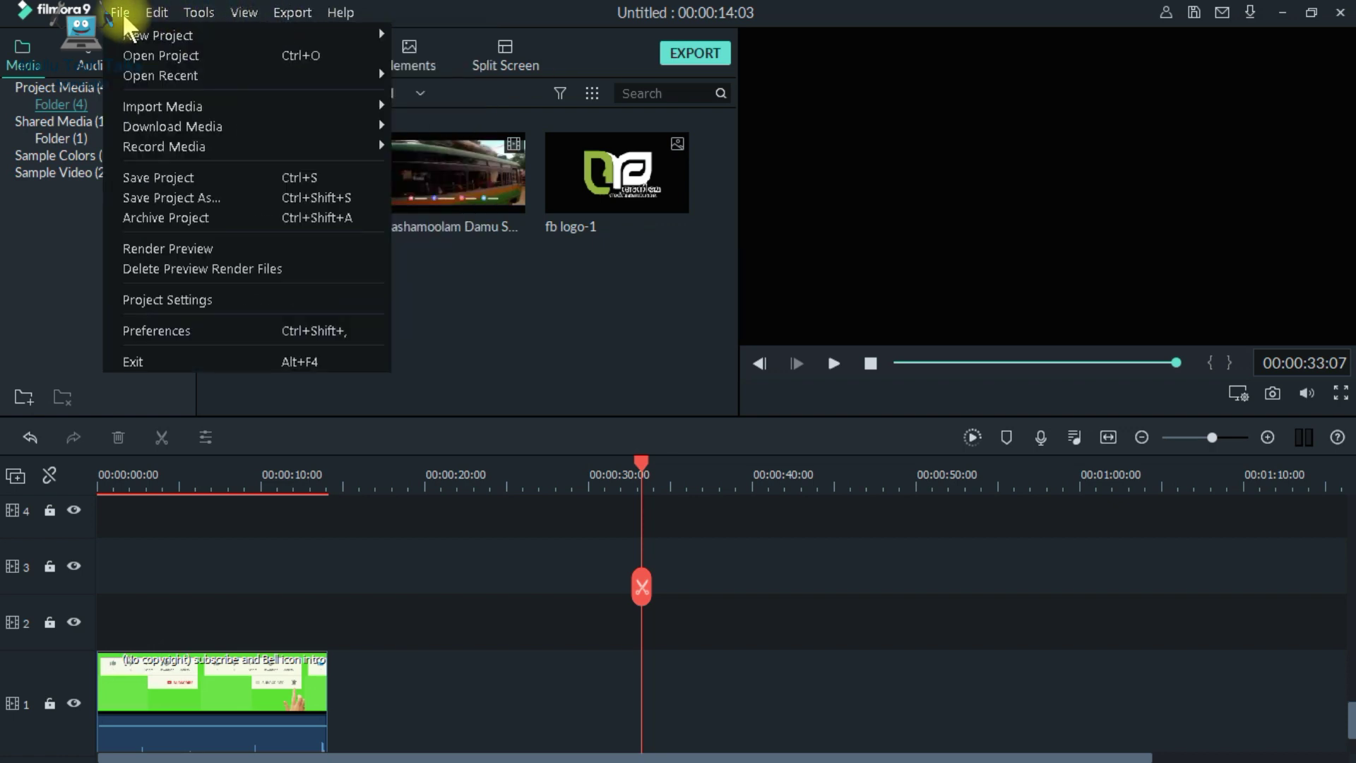
pyautogui.moveTo(199, 13)
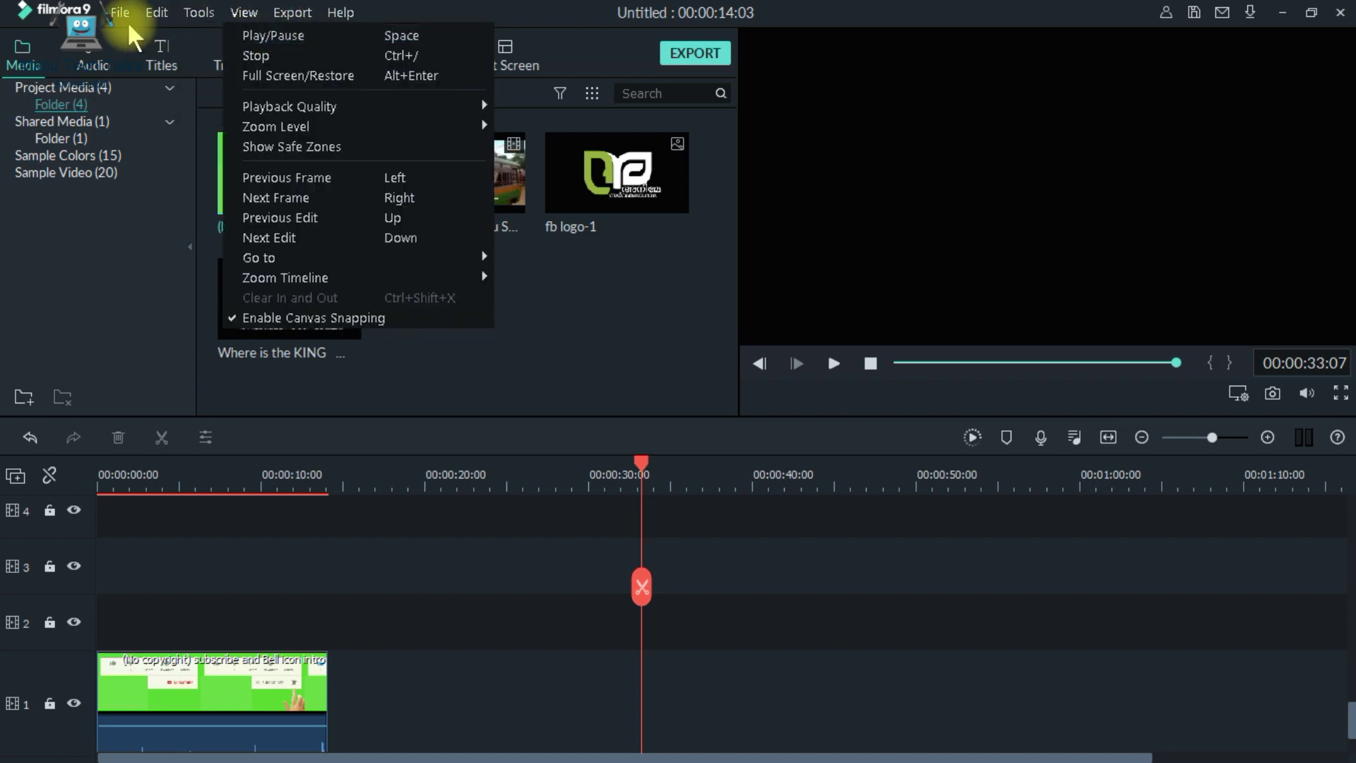
pyautogui.click(156, 12)
pyautogui.click(181, 10)
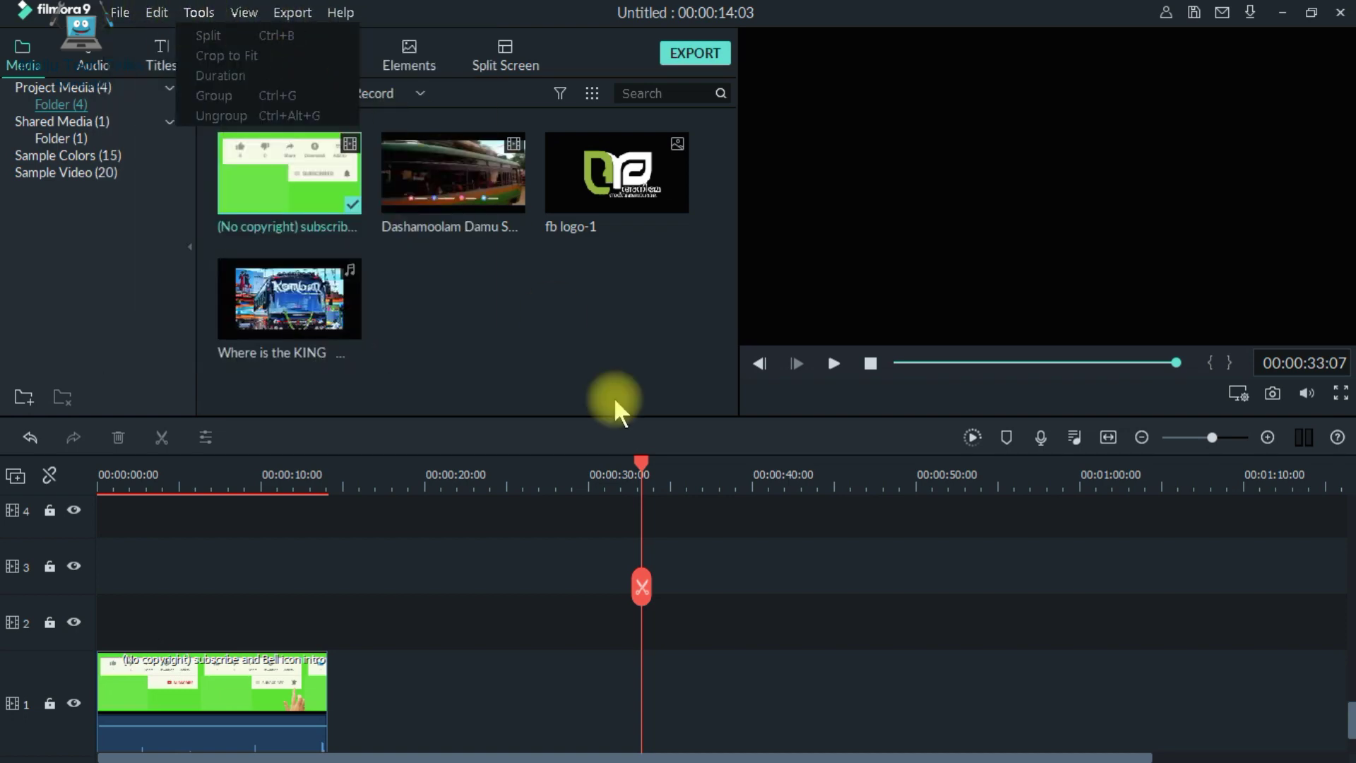